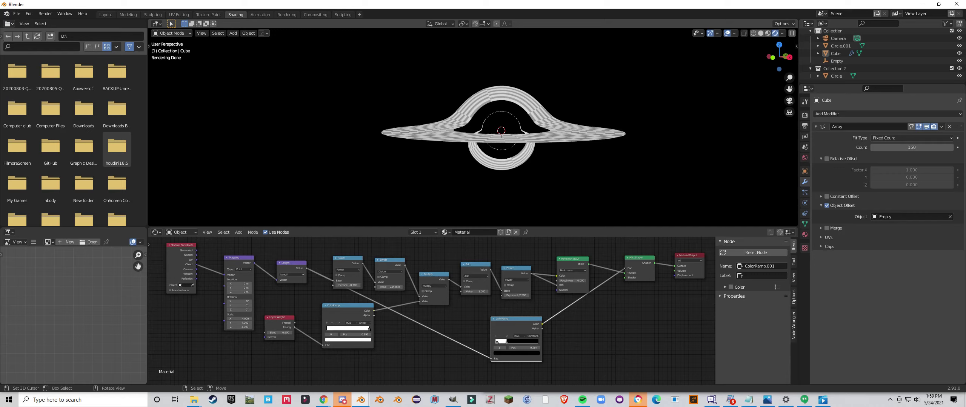
- Examine the black-hole render, the lensing sphere's material nodes and the checkered test disk from several angles
middle_click_drag(501, 136, 476, 146)
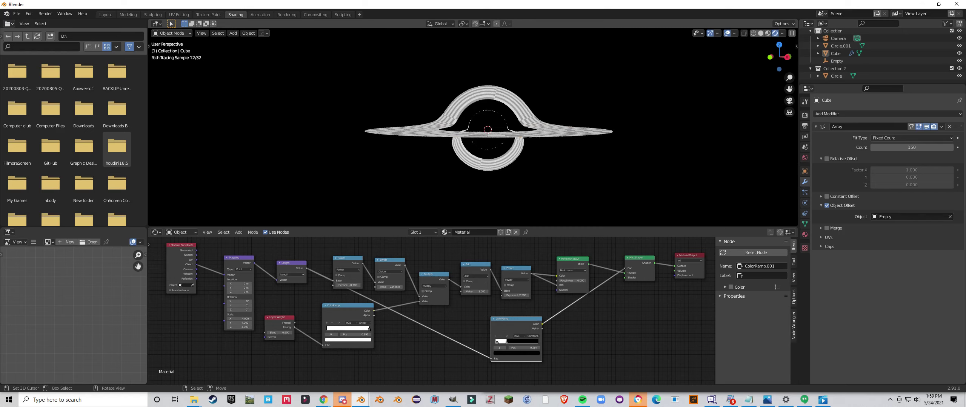
right_click(559, 132)
right_click(552, 123)
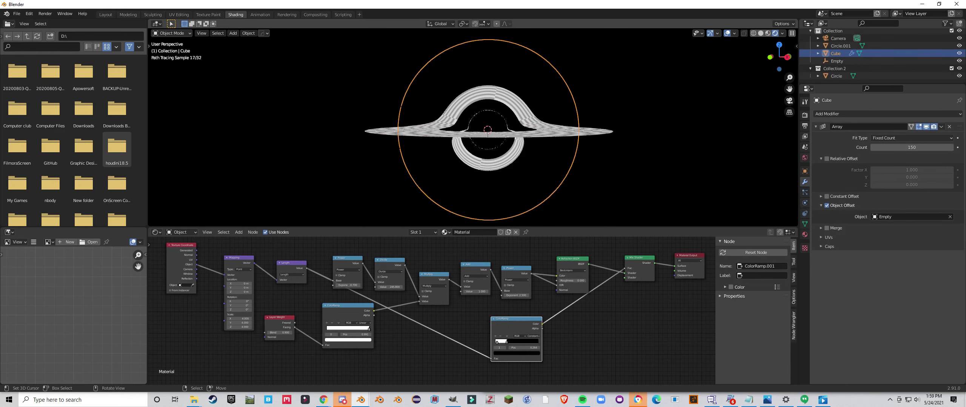
left_click_drag(156, 245, 707, 377)
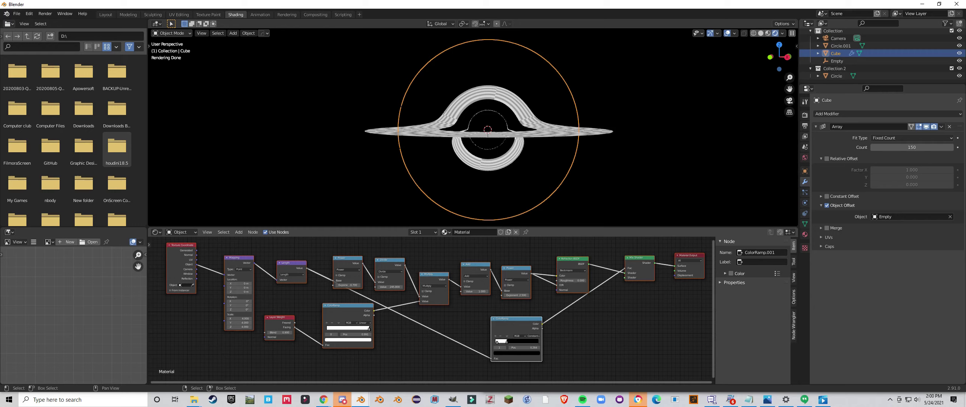
left_click(633, 345)
middle_click_drag(588, 162, 586, 163)
mouse_move(490, 129)
middle_mouse_down()
mouse_move(505, 195)
mouse_move(504, 163)
mouse_move(491, 143)
middle_mouse_up()
left_click(503, 168)
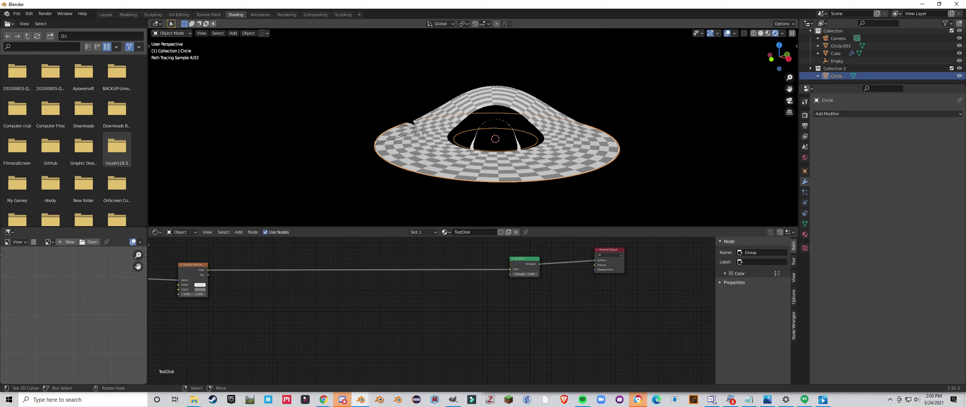
middle_click_drag(491, 143, 513, 168)
scroll(490, 168, "down", 2)
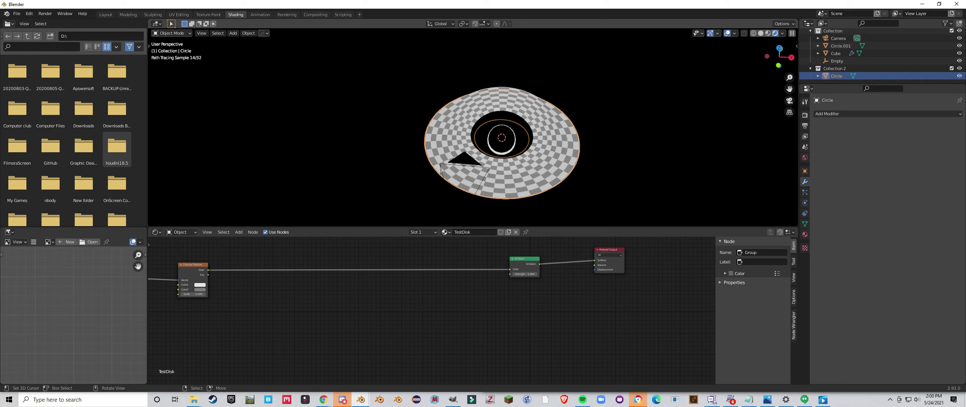
- Hide the Cube object that distorts the disk and look at the scene from above
right_click(502, 138)
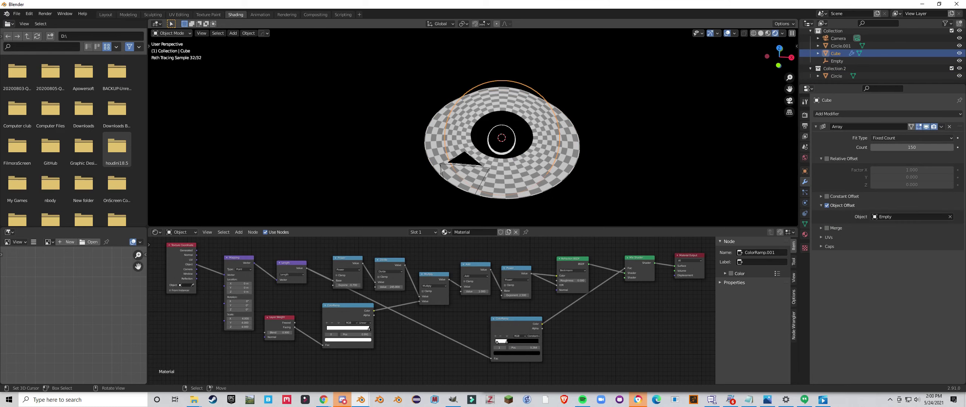
key("h")
key("KP_7")
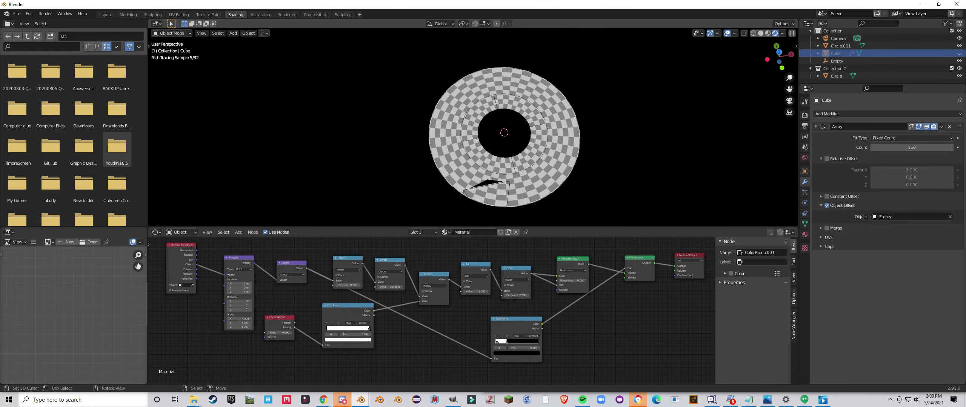
- Add a cylinder at the centre of the disk with 256 vertices, a 1 m radius and a 2 m depth
scroll(502, 138, "up", 5)
middle_click_drag(502, 138, 482, 141)
right_click(489, 119)
scroll(488, 119, "up", 1)
scroll(488, 119, "up", 2)
scroll(488, 119, "down", 3)
key("KP_Decimal")
key("shift+a")
mouse_move(482, 140)
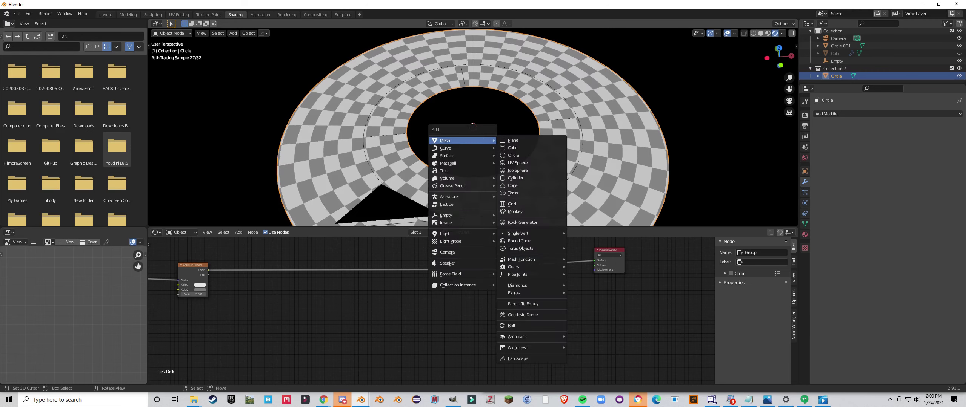
left_click(515, 179)
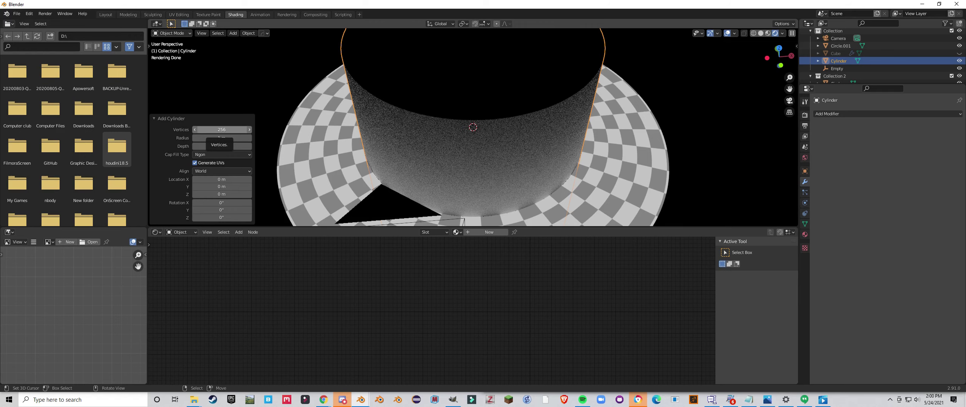
- Flatten the cylinder's whole mesh along Z to a scale of about 0.015
scroll(471, 166, "down", 1)
middle_click_drag(471, 166, 481, 155)
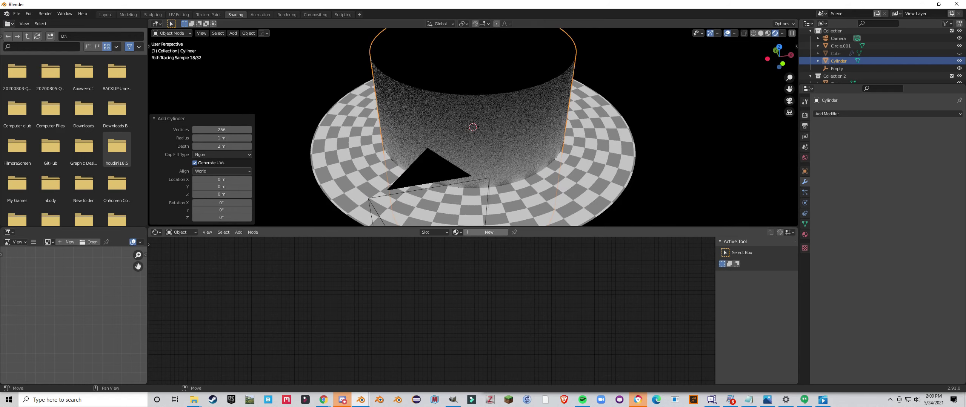
key("Tab")
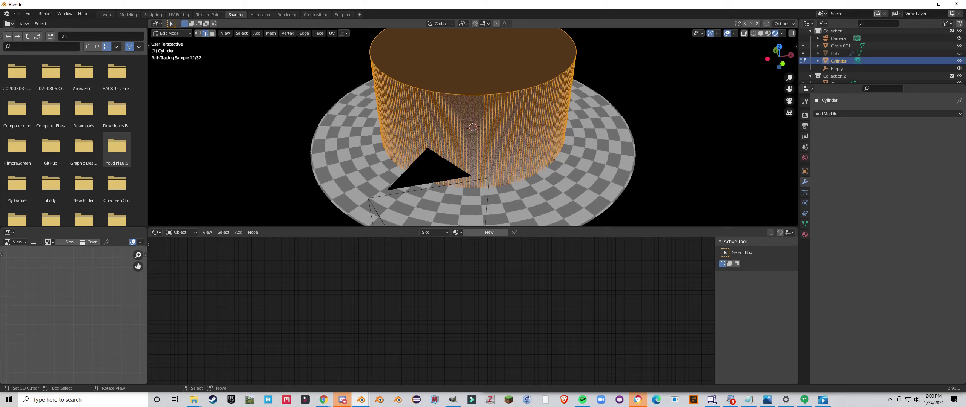
key("s")
key("z")
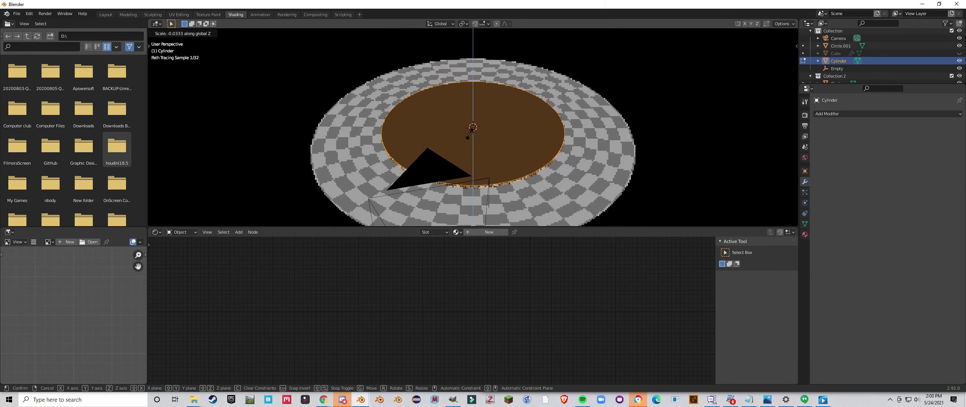
left_click(471, 133)
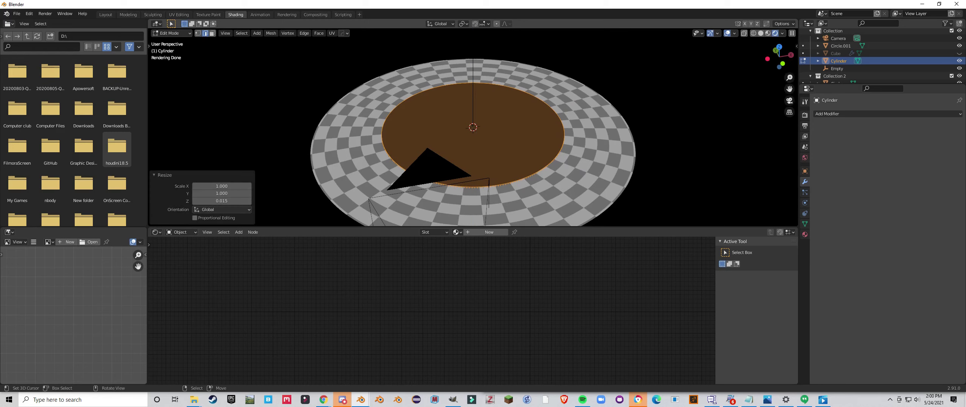
- Widen the flattened cylinder in X and Y by a factor of about 1.76, beyond the test disk's outer edge
key("s")
key("shift+z")
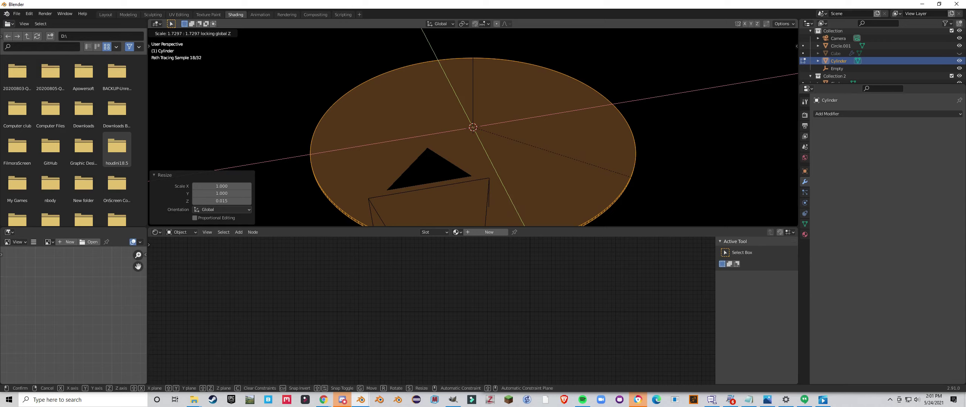
left_click(634, 178)
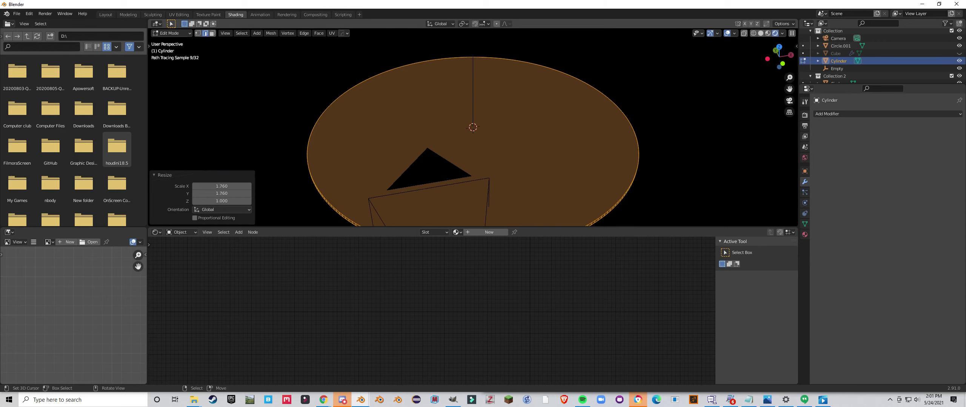
- Inset the flattened cylinder's top and bottom faces by about 0.72 m
key("3")
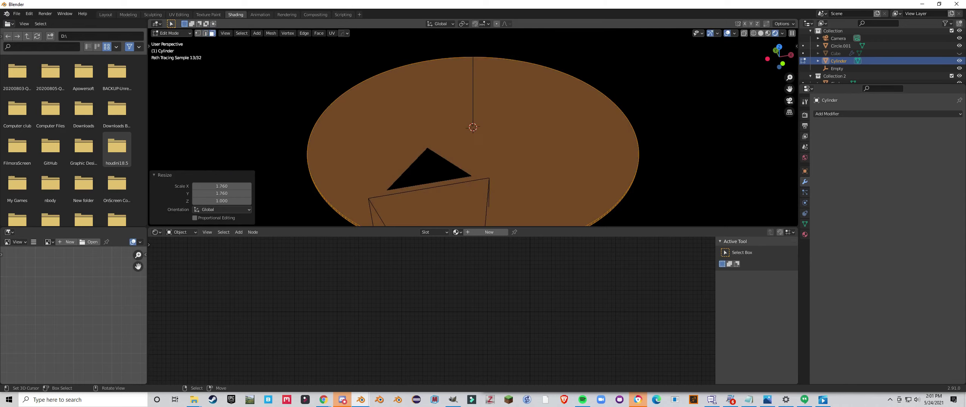
key("alt+a")
mouse_move(536, 166)
middle_mouse_down()
mouse_move(536, 117)
mouse_move(539, 167)
middle_mouse_up()
right_click(535, 117, "shift")
scroll(536, 117, "up", 1)
key("i")
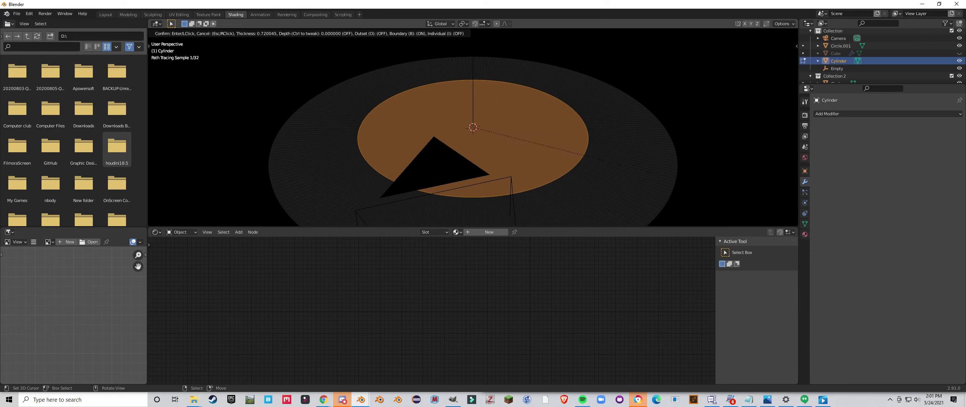
key("Return")
key("s")
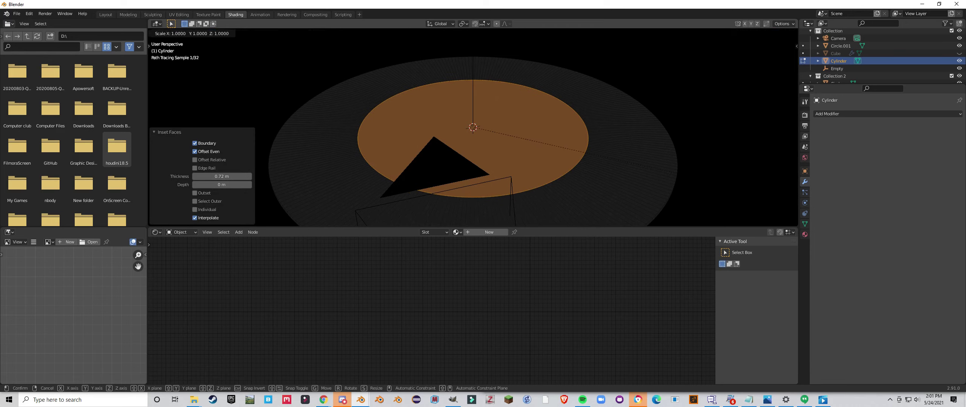
key("z")
key("Escape")
- Extrude the inset faces with a Z scale of 0 and delete the collapsed faces to open a central hole
key("s")
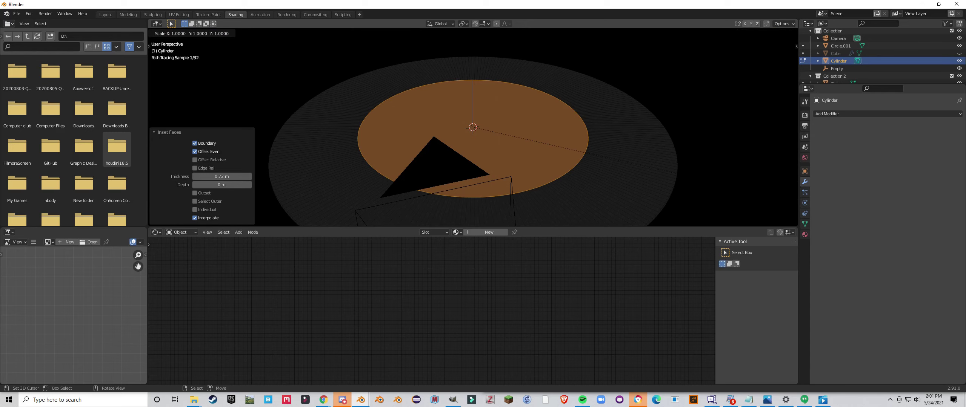
key("z")
key("0")
key("Return")
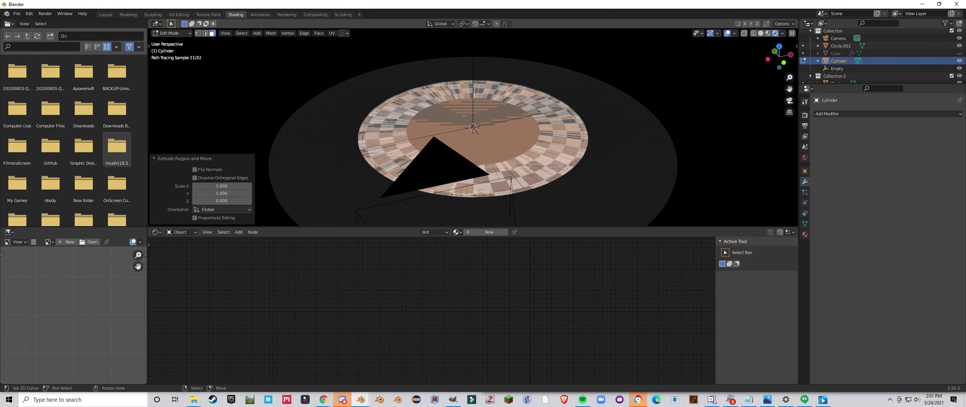
key("x")
left_click(590, 164)
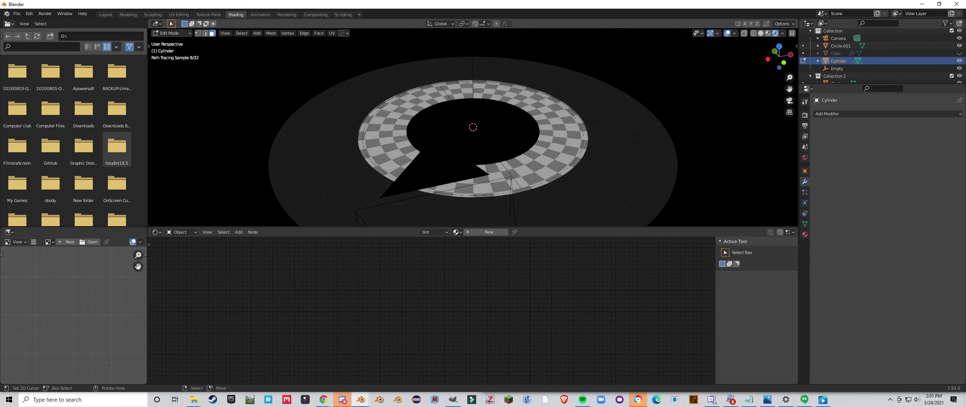
- Merge all of the ring's vertices by distance
key("a")
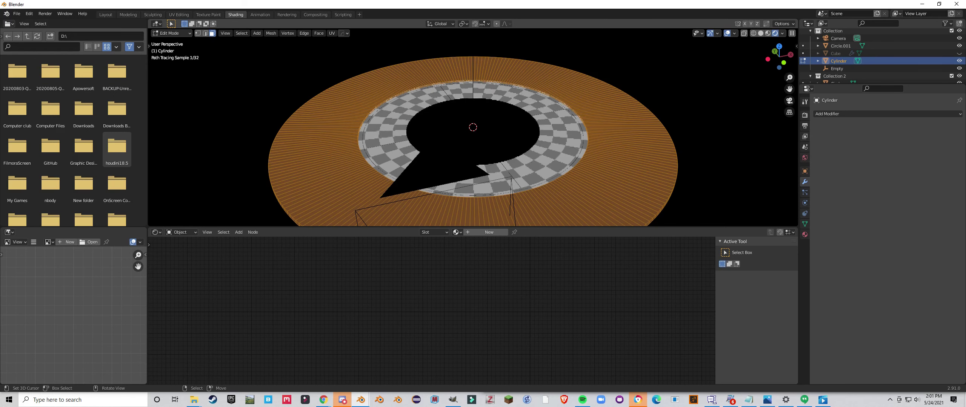
key("m")
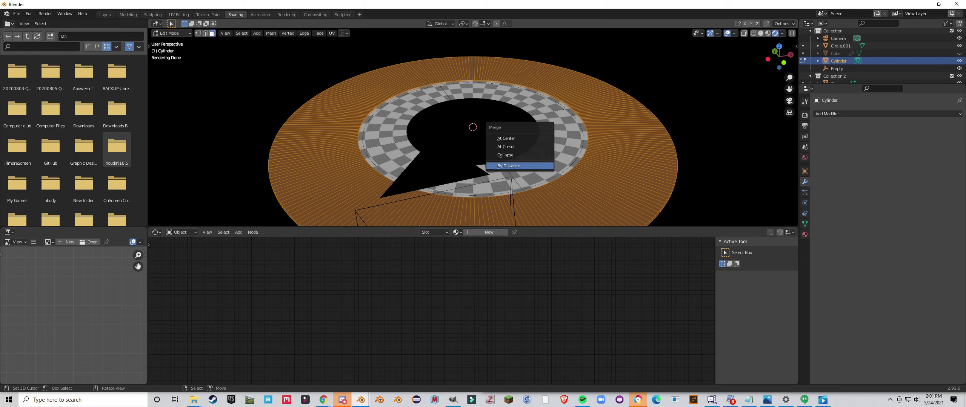
key("Return")
- Dissolve the middle edge loop running around the wall of the ring's central hole
scroll(473, 127, "up", 5)
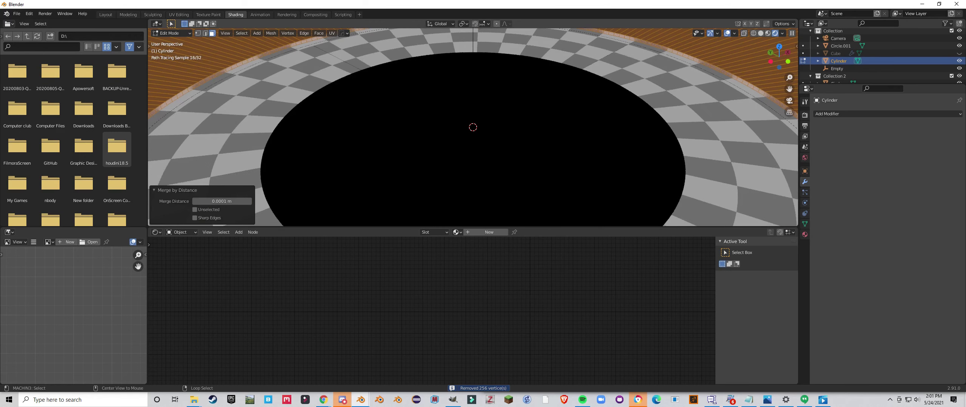
right_click(733, 80, "alt")
right_click(732, 80, "alt")
middle_click_drag(732, 80, 732, 70)
key("2")
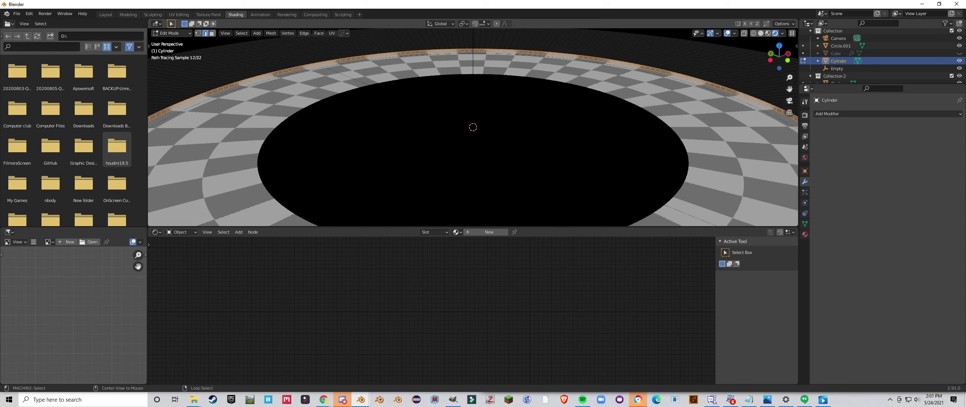
right_click(711, 86, "alt")
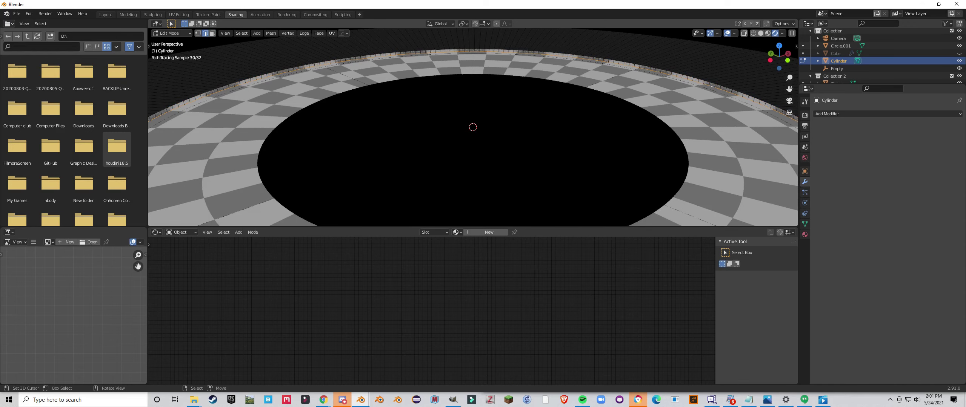
key("x")
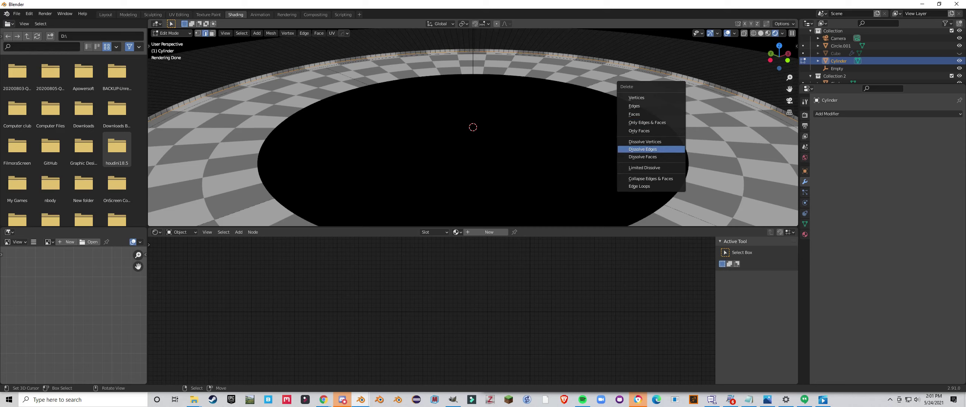
left_click(651, 150)
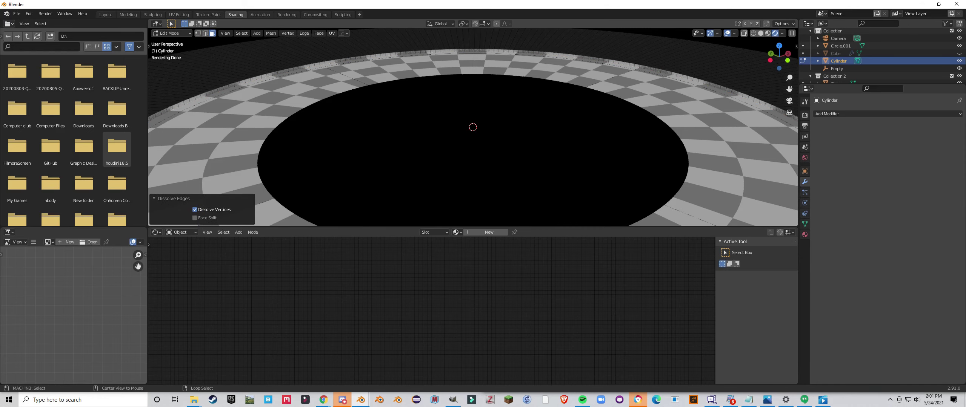
- Shrink the face loop around the central hole to about 0.59 in X and Y, and finish editing the mesh
left_click(708, 87, "alt")
key("s")
key("shift+z")
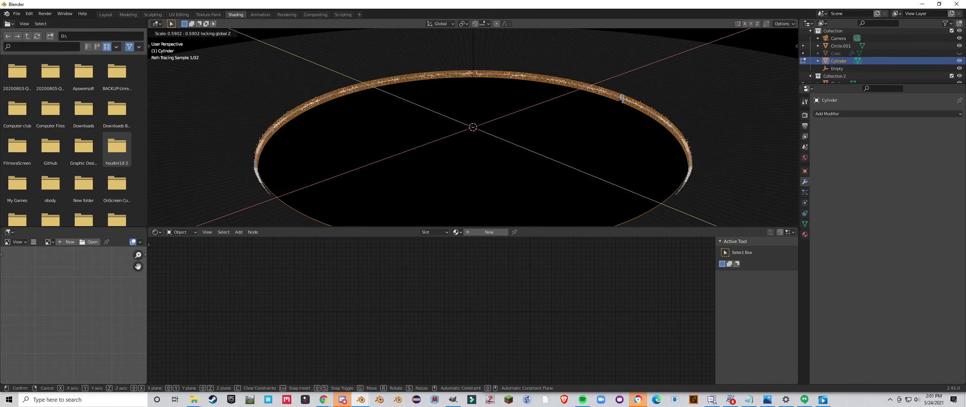
left_click(617, 99)
scroll(617, 100, "down", 7)
middle_click_drag(617, 99, 617, 115)
key("Tab")
- Create a new material named Accretion Disk on the ring and delete its Principled BSDF node
left_click(489, 232)
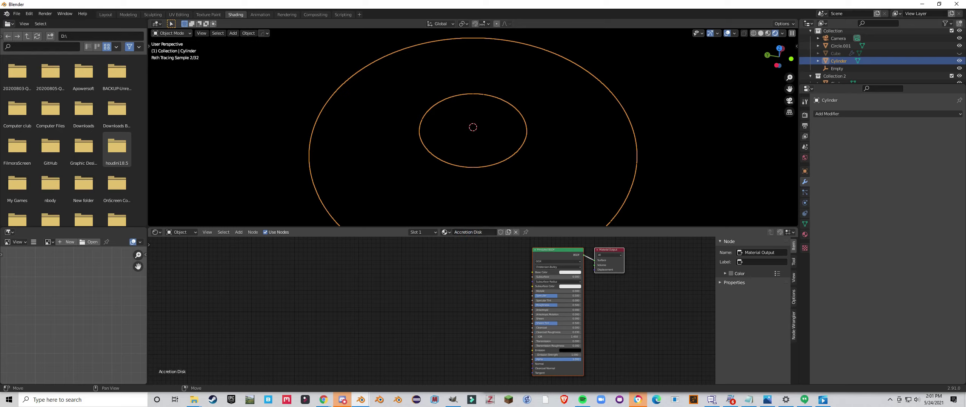
left_click(556, 250)
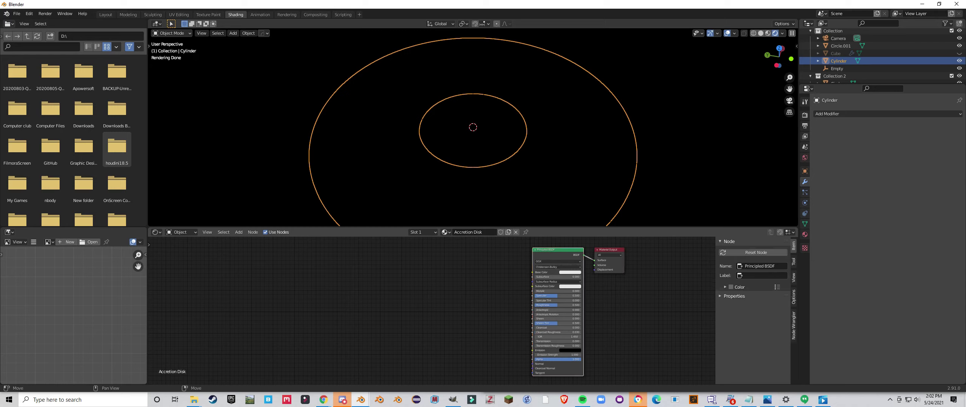
key("Delete")
- Add an Emission shader to the Accretion Disk material and connect it to the Material Output's Surface
key("shift+a")
mouse_move(449, 306)
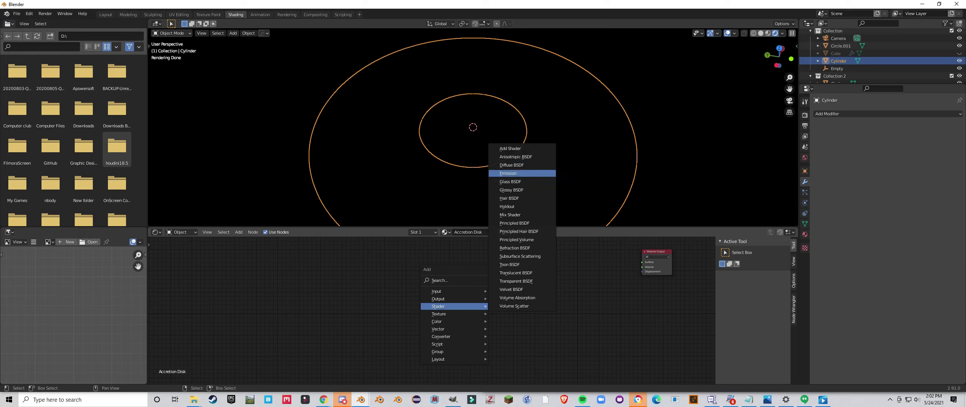
left_click(508, 173)
left_click(501, 263)
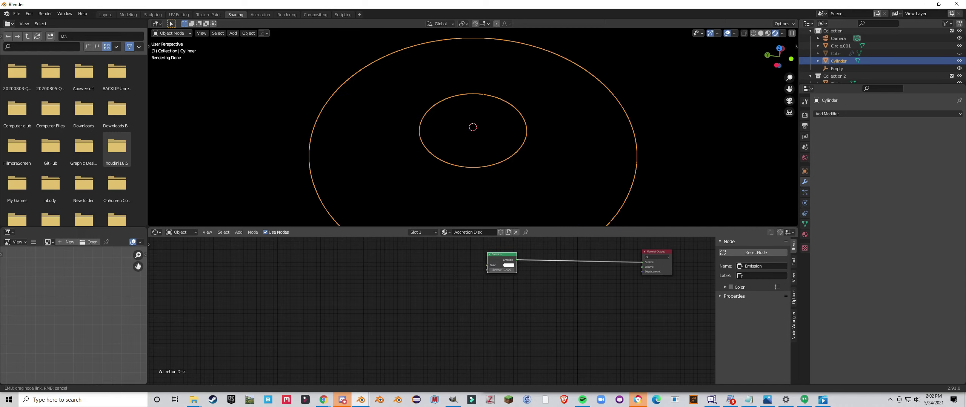
left_click_drag(517, 260, 500, 276)
middle_click_drag(513, 166, 553, 152)
scroll(553, 152, "up", 1)
left_click_drag(500, 276, 550, 276)
- Add the Cylindrical Coords node group and place it well before the Emission shader
scroll(549, 277, "down", 4)
middle_click_drag(549, 278, 680, 277)
key("shift+a")
mouse_move(347, 273)
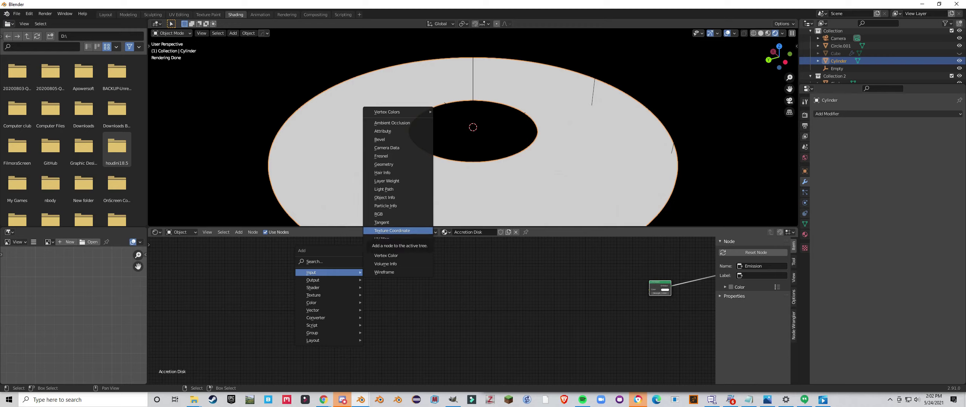
mouse_move(321, 295)
mouse_move(321, 333)
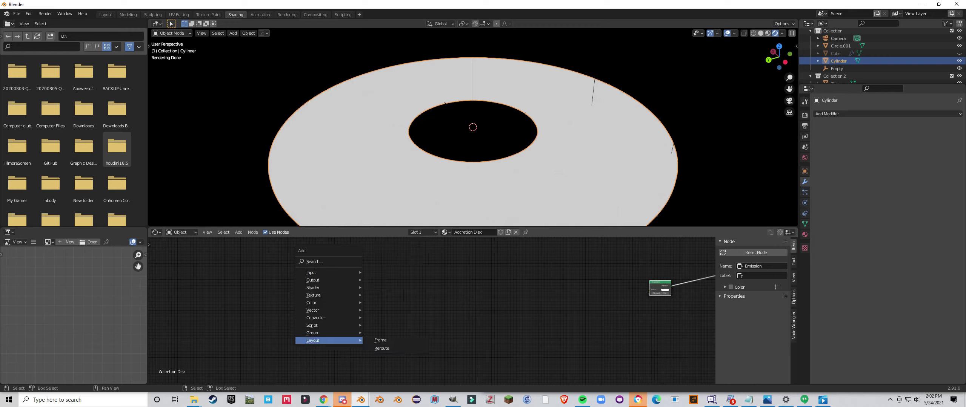
left_click(391, 353)
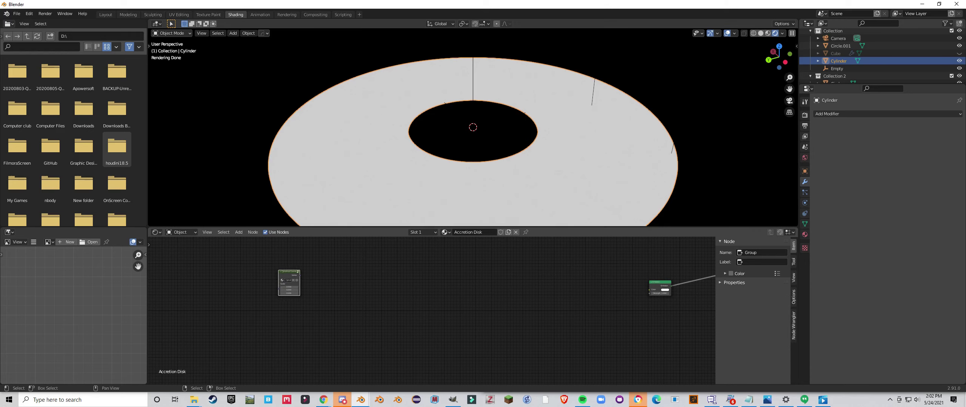
scroll(310, 309, "up", 2)
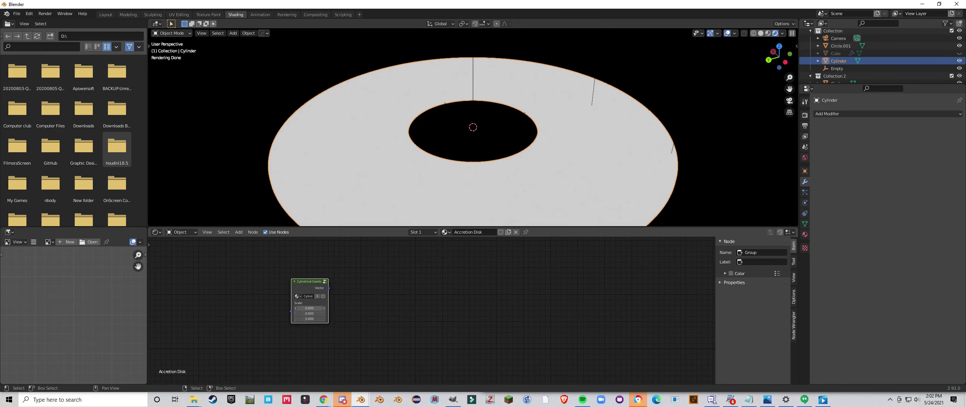
scroll(294, 313, "down", 3)
left_click_drag(293, 304, 223, 309)
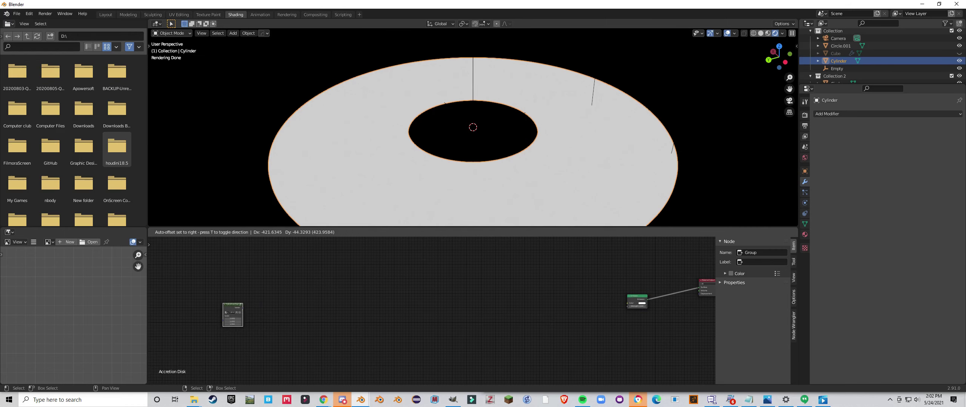
- Add a Musgrave Texture node and connect the Cylindrical Coords Vector output to its Vector input
middle_click_drag(223, 310, 277, 285)
scroll(276, 285, "up", 2)
scroll(430, 304, "down", 2)
middle_click_drag(452, 299, 481, 310)
scroll(430, 304, "up", 4)
scroll(430, 309, "up", 1)
key("shift+a")
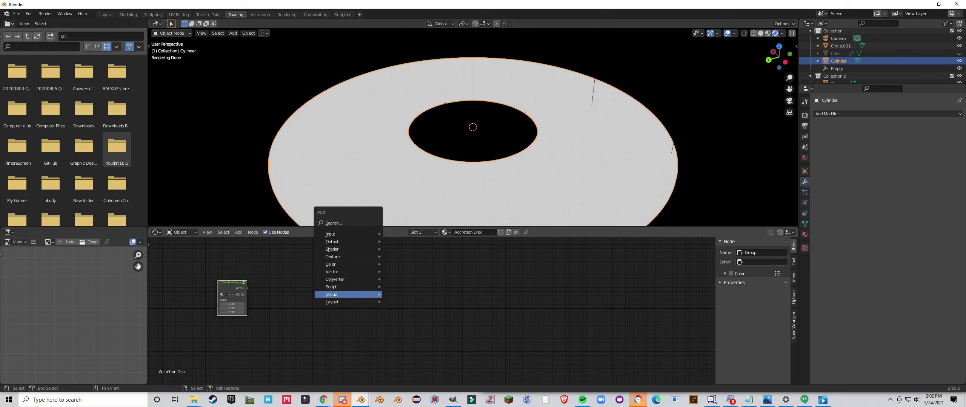
mouse_move(339, 257)
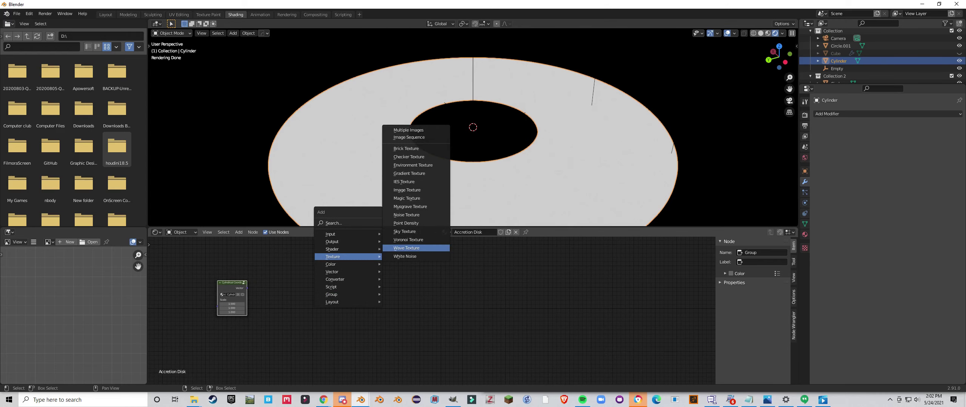
left_click(410, 206)
scroll(431, 310, "up", 2)
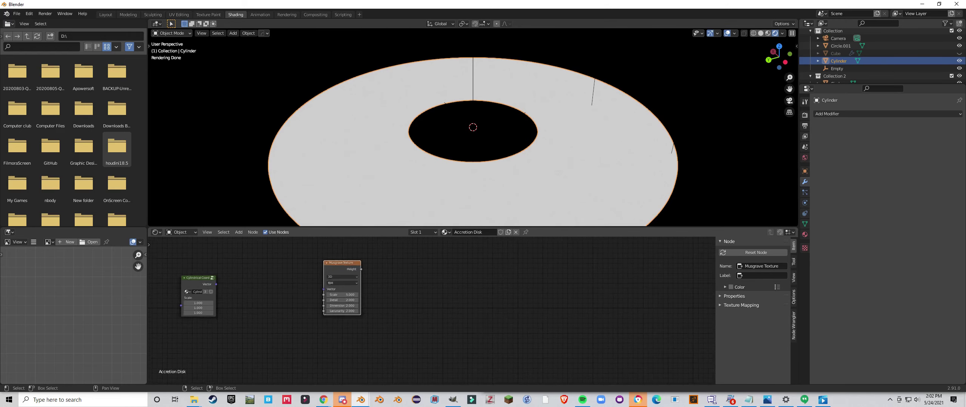
middle_click_drag(339, 286, 431, 296)
scroll(431, 310, "up", 3)
left_click_drag(277, 288, 390, 301)
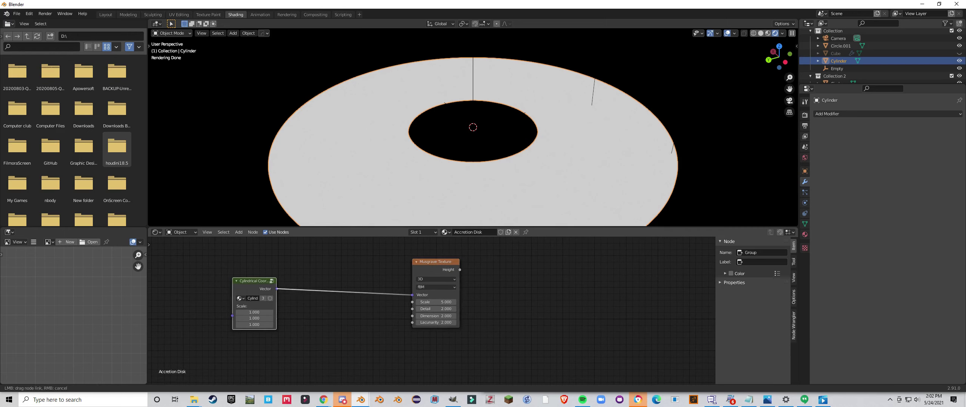
- Preview the Musgrave Texture directly on the ring and set its type to Ridged Multifractal
left_click_drag(436, 261, 408, 264)
left_click(408, 264, "ctrl+shift")
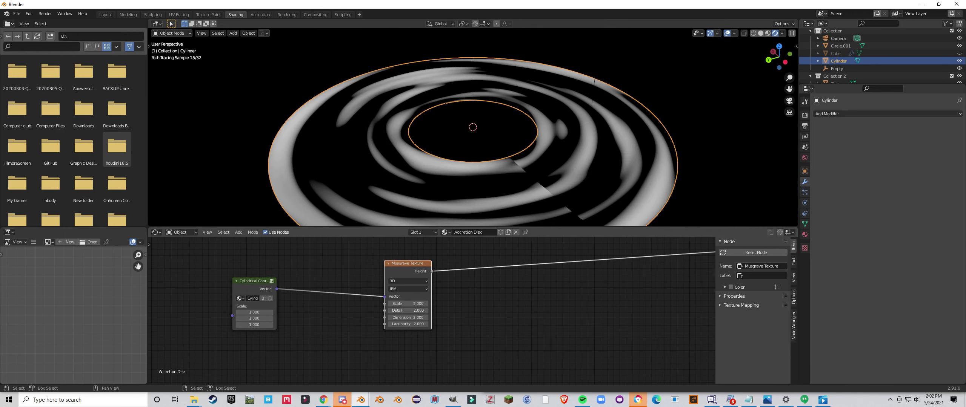
middle_click_drag(434, 196, 449, 204)
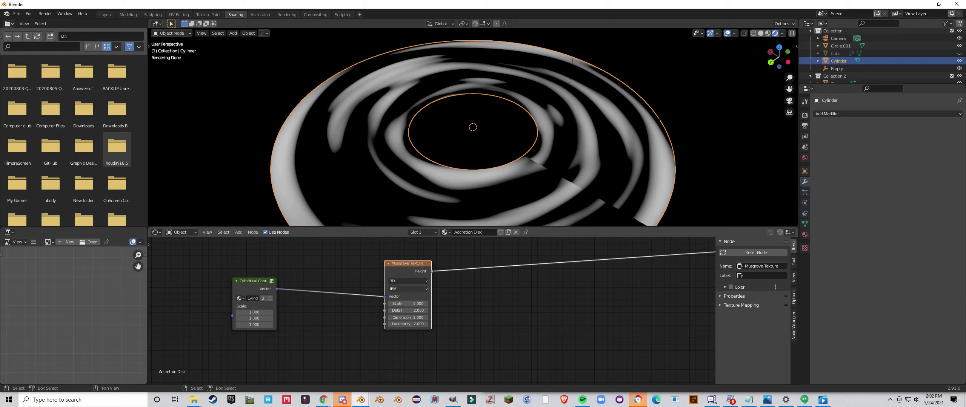
left_click(408, 289)
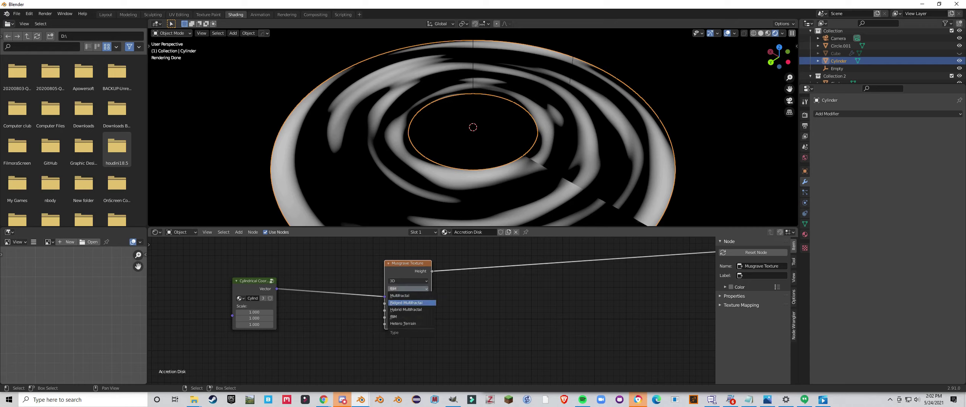
left_click(406, 302)
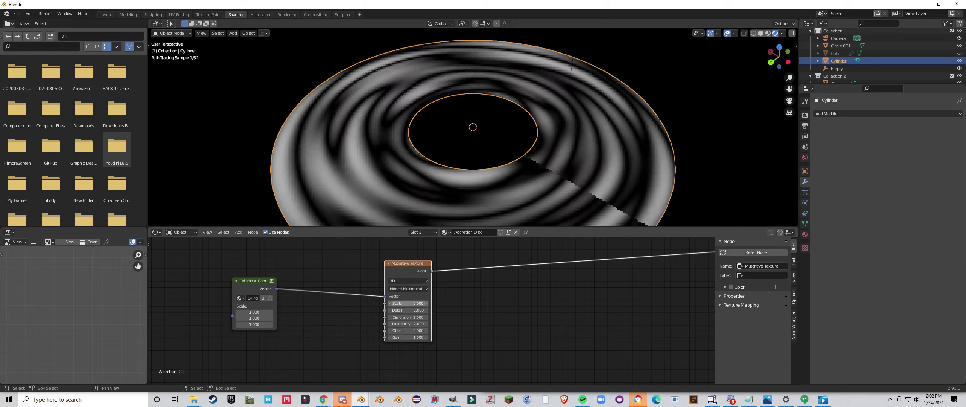
- Set the Musgrave Texture's Dimension to 0, Gain to 17.6 and Detail to 16, and check the pattern around the central hole
middle_click_drag(438, 183, 411, 199)
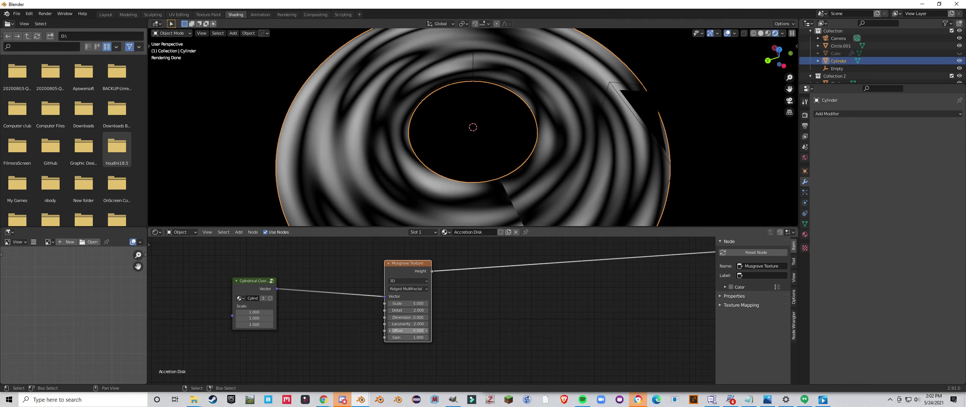
left_click_drag(407, 337, 438, 338)
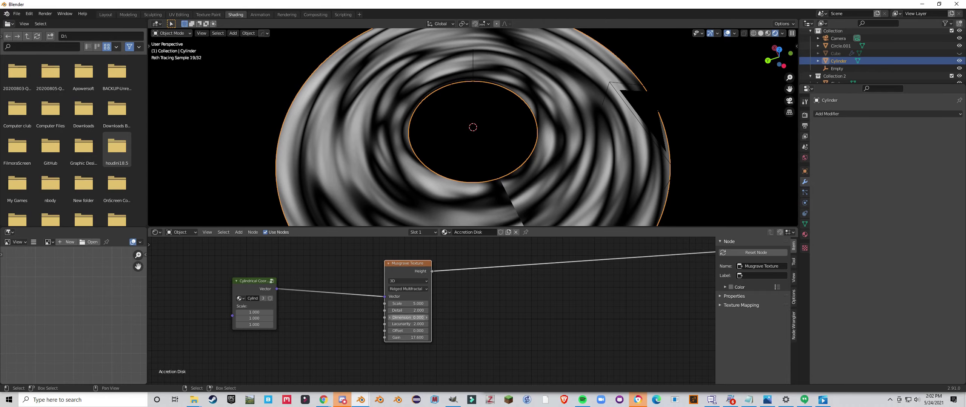
left_click_drag(407, 310, 430, 310)
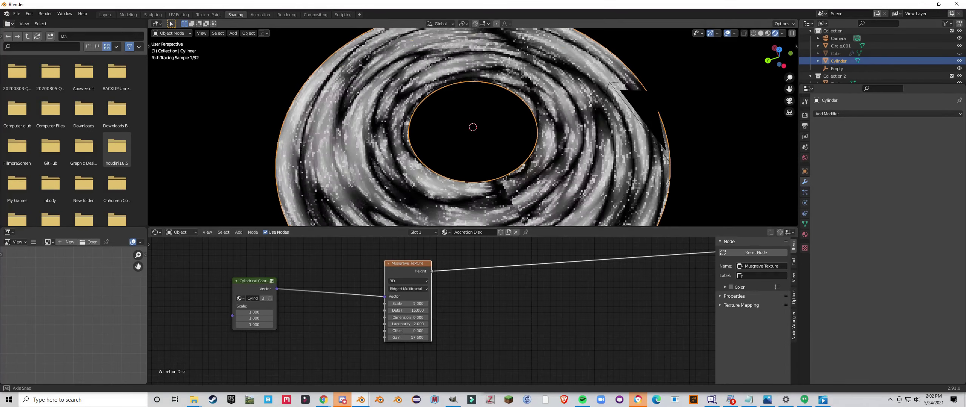
middle_click_drag(475, 166, 472, 181)
scroll(458, 126, "up", 4)
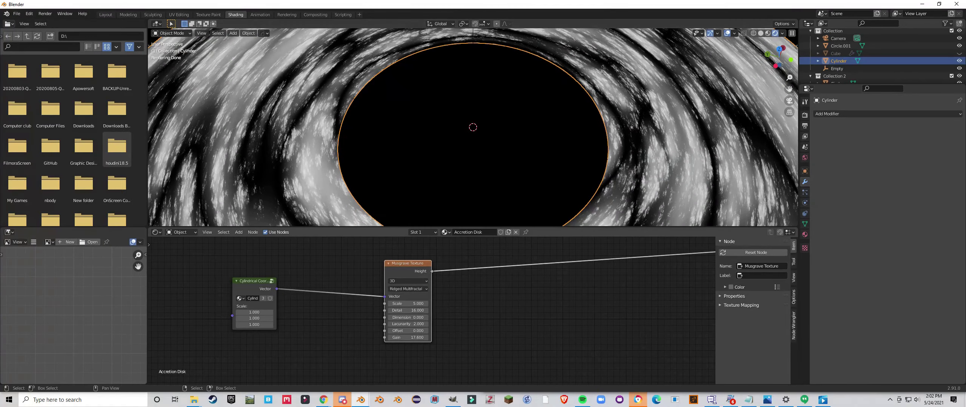
left_click_drag(407, 264, 393, 265)
scroll(452, 162, "down", 3)
middle_click_drag(453, 163, 495, 172)
scroll(452, 150, "up", 2)
mouse_move(472, 132)
middle_mouse_down()
mouse_move(471, 155)
mouse_move(472, 126)
middle_mouse_up()
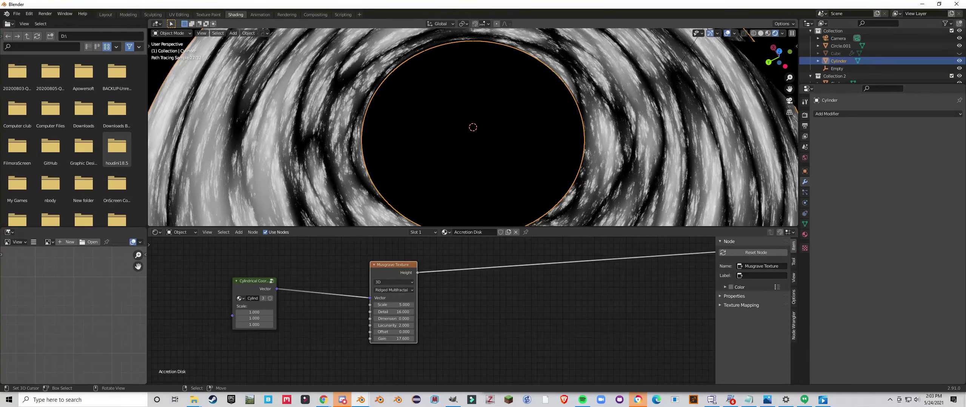
- Try adjusting the Z and Y Scale values of the Cylindrical Coords node
scroll(473, 127, "down", 2)
left_click_drag(254, 325, 266, 325)
right_click(266, 324)
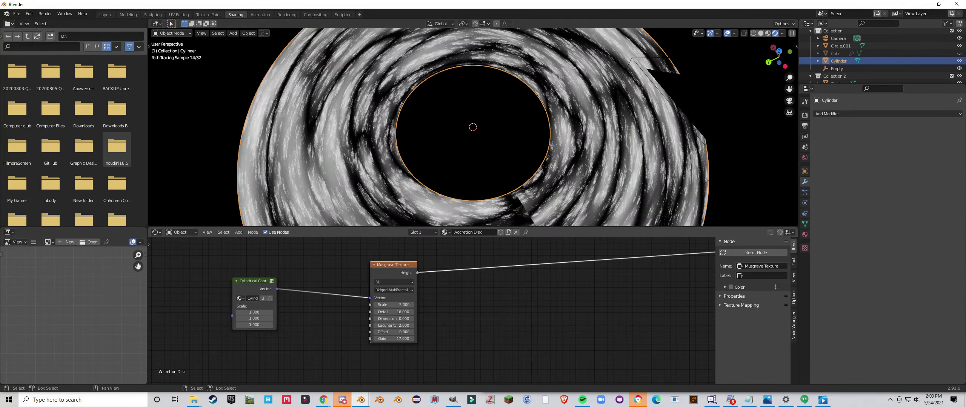
middle_click_drag(362, 184, 374, 139)
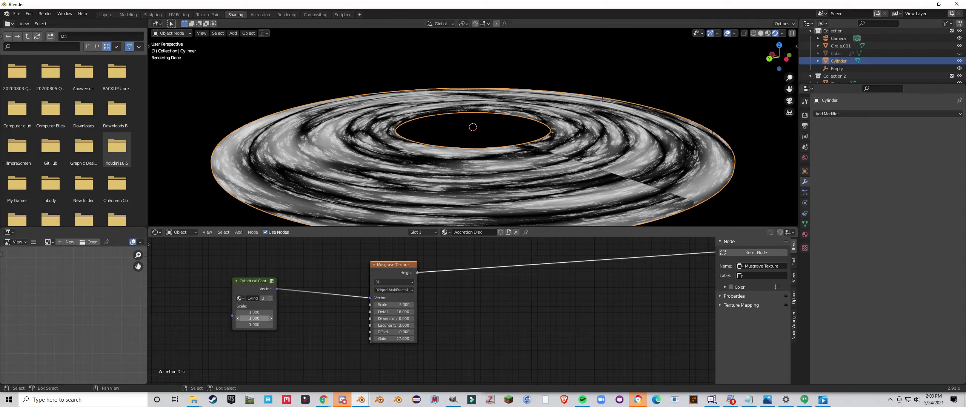
left_click_drag(254, 319, 254, 318)
- Insert a Math node into the link leaving the Musgrave Texture's Height output
scroll(432, 309, "down", 3)
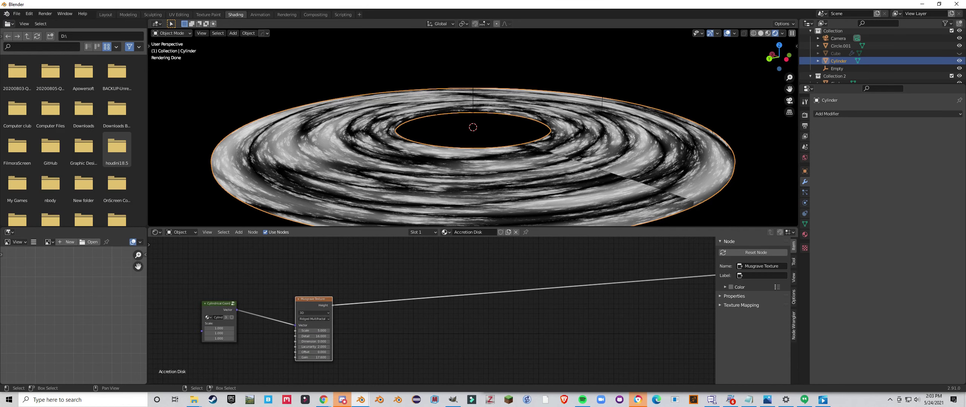
key("shift+a")
mouse_move(374, 318)
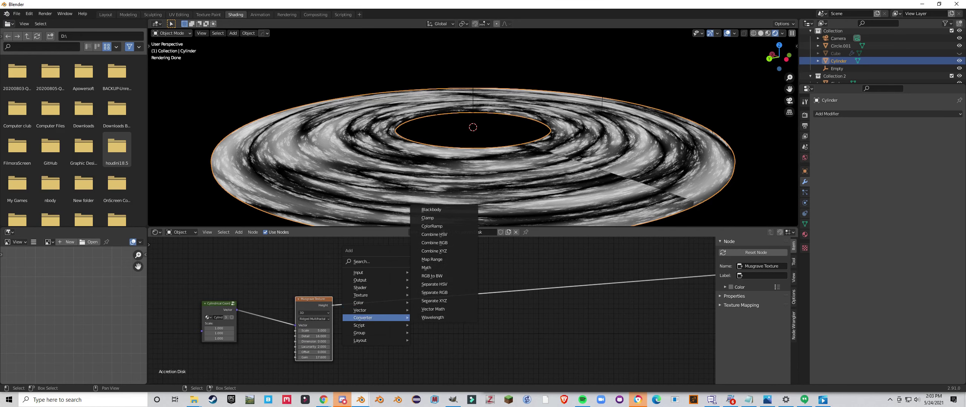
mouse_move(373, 288)
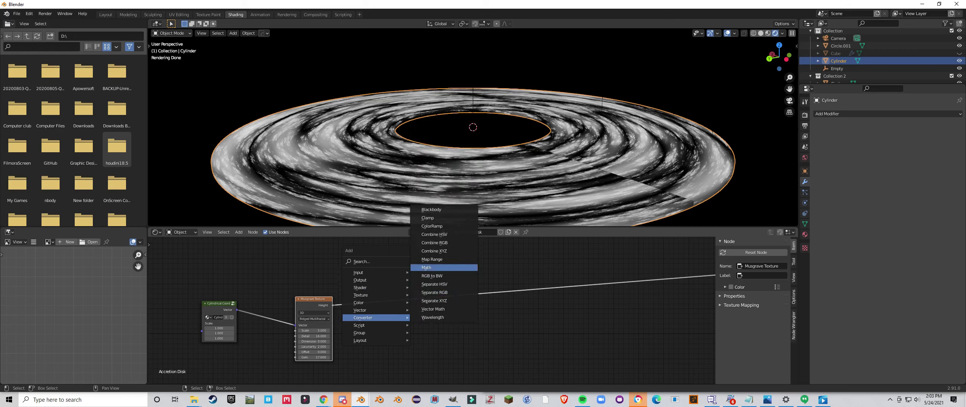
left_click(438, 267)
left_click(413, 296)
scroll(406, 284, "up", 2)
- Change the Math node's operation to Power with an Exponent of 2
left_click(406, 284)
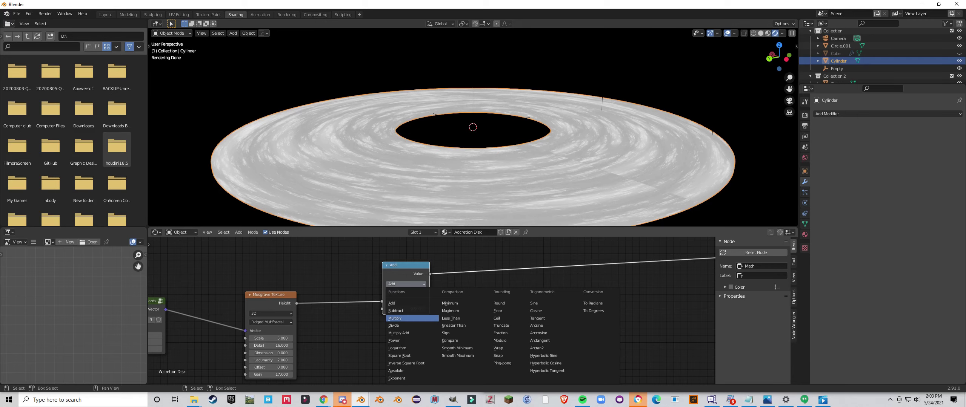
left_click(394, 341)
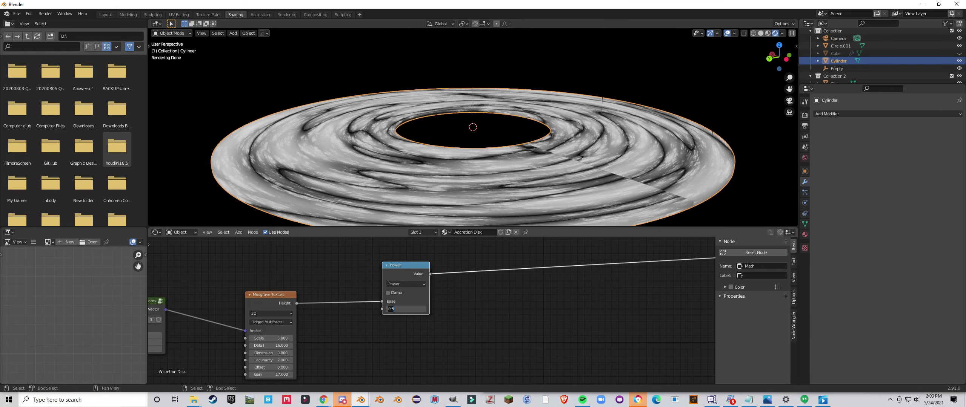
type("2")
key("Return")
left_click_drag(406, 266, 406, 284)
- Examine the ring's streaked pattern up close around the central hole and as a whole
middle_click_drag(433, 158, 395, 195)
scroll(397, 180, "up", 3)
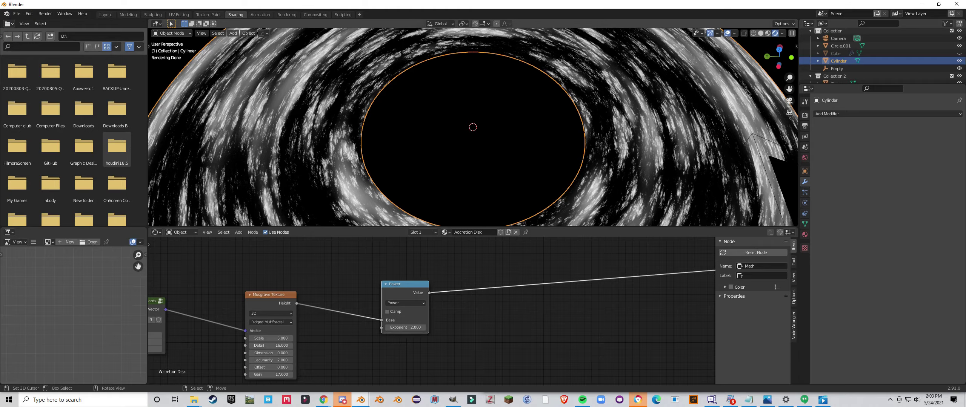
middle_click_drag(396, 195, 454, 196)
scroll(417, 169, "up", 2)
scroll(430, 153, "down", 3)
scroll(442, 184, "down", 2)
scroll(434, 298, "down", 3)
- Spread out the Power and Musgrave Texture nodes to leave more space after the Cylindrical Coords node
middle_click_drag(347, 327, 428, 324)
scroll(428, 324, "up", 5)
left_click_drag(520, 264, 554, 262)
scroll(535, 181, "down", 2)
middle_click_drag(536, 177, 541, 180)
left_click_drag(371, 279, 394, 279)
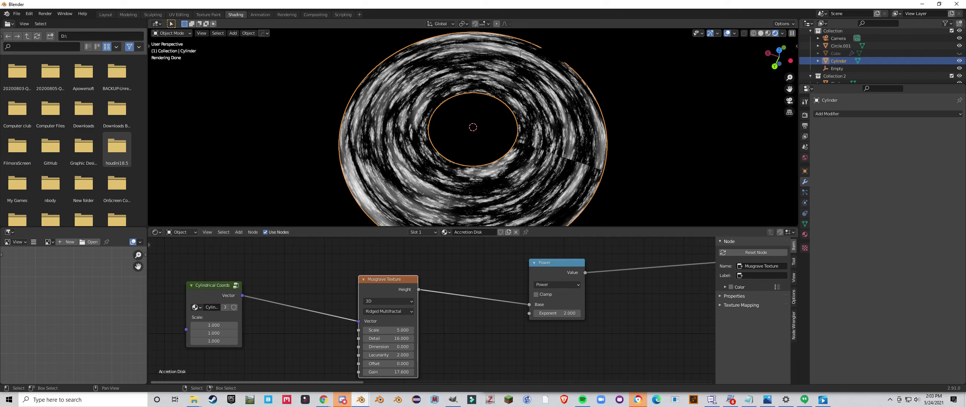
- Switch to the Black hole folder in File Explorer and open the reference render 2.png
mouse_move(360, 400)
mouse_move(465, 373)
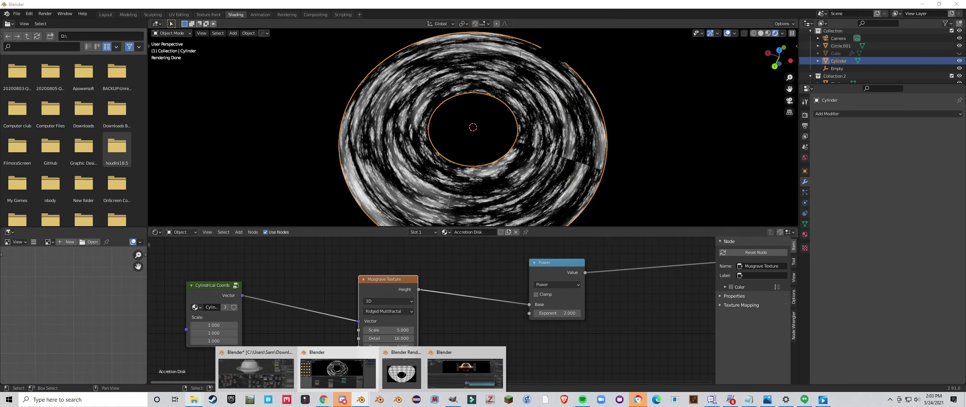
mouse_move(193, 400)
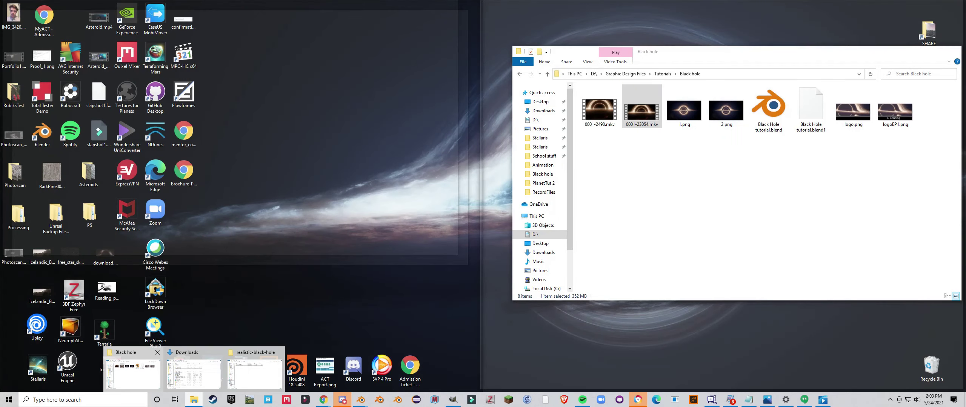
left_click(133, 374)
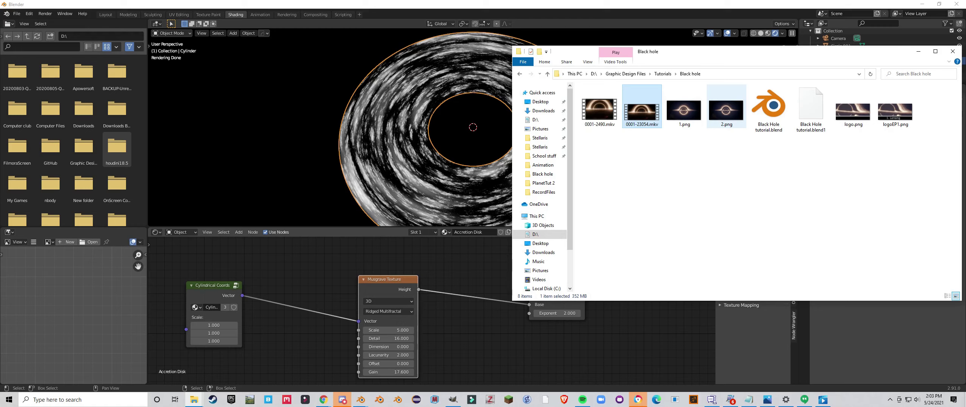
double_click(725, 111)
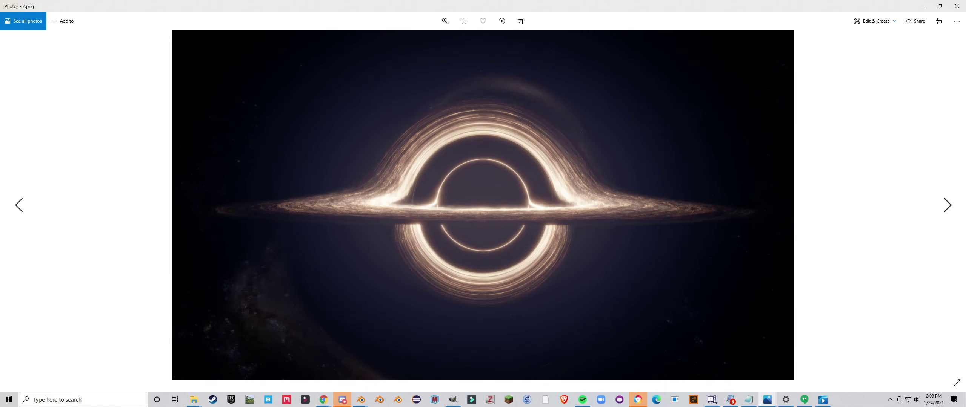
- Examine the streak detail and brightness of the accretion disk from its bright inner edge to its outer end
scroll(515, 224, "up", 8)
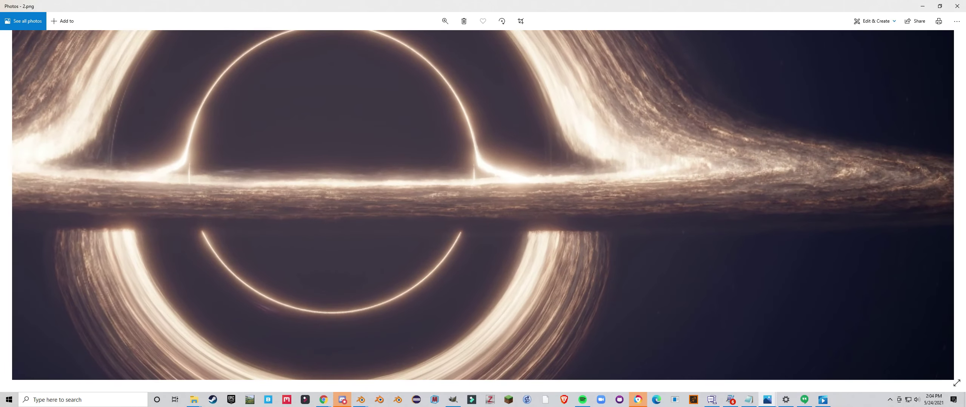
left_click_drag(750, 180, 571, 222)
scroll(571, 222, "up", 3)
scroll(554, 221, "up", 4, "ctrl")
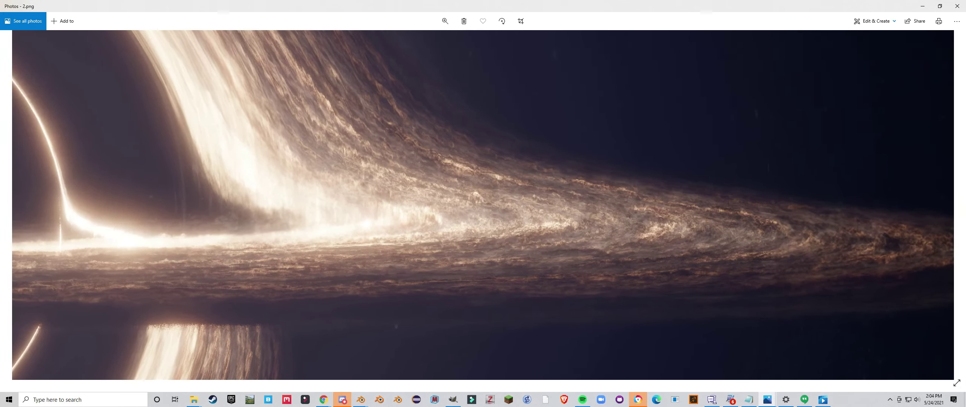
scroll(554, 220, "up", 4, "ctrl")
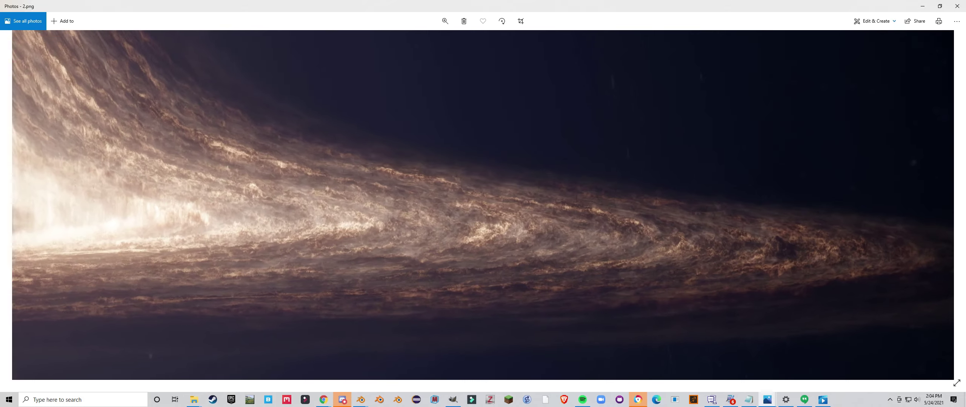
left_click_drag(555, 221, 775, 216)
left_click_drag(396, 213, 487, 222)
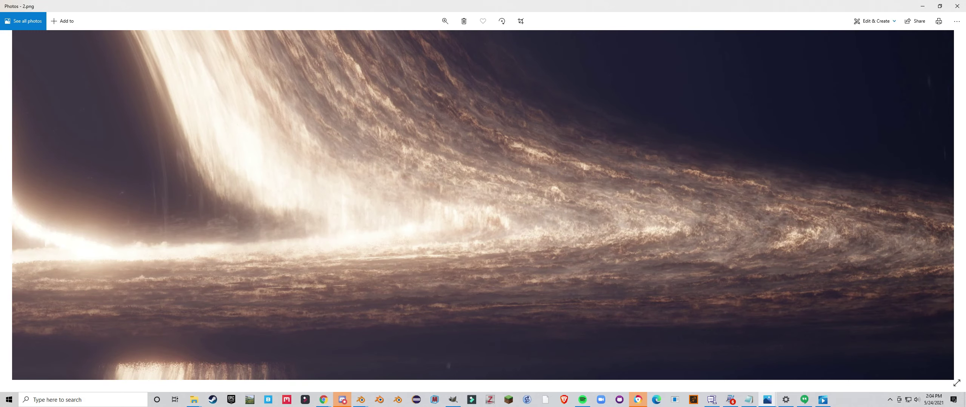
- Examine the streaks on the opposite side of the accretion disk in the reference image, then put the image away
left_click_drag(340, 216, 716, 216)
left_click_drag(415, 217, 627, 216)
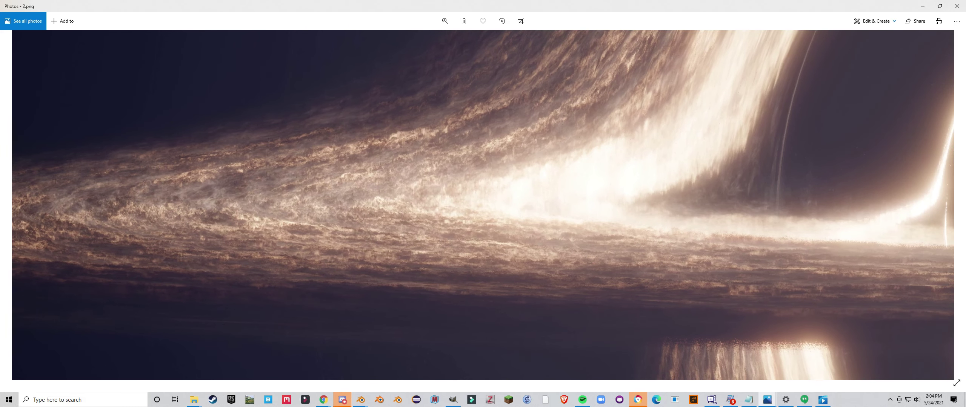
left_click(922, 6)
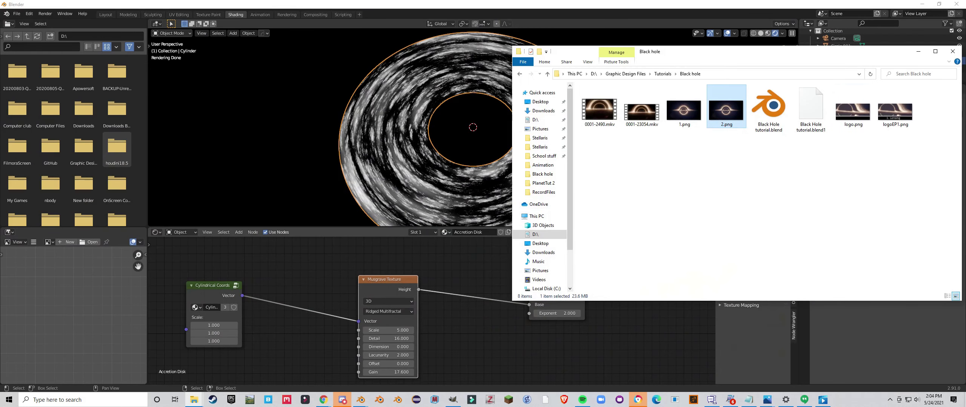
- Switch back to Blender and set the second Scale value of the Cylindrical Coords node to 0.7
left_click(325, 345)
middle_click_drag(325, 347, 417, 309)
scroll(417, 309, "up", 4)
double_click(264, 290)
type(".7")
key("Return")
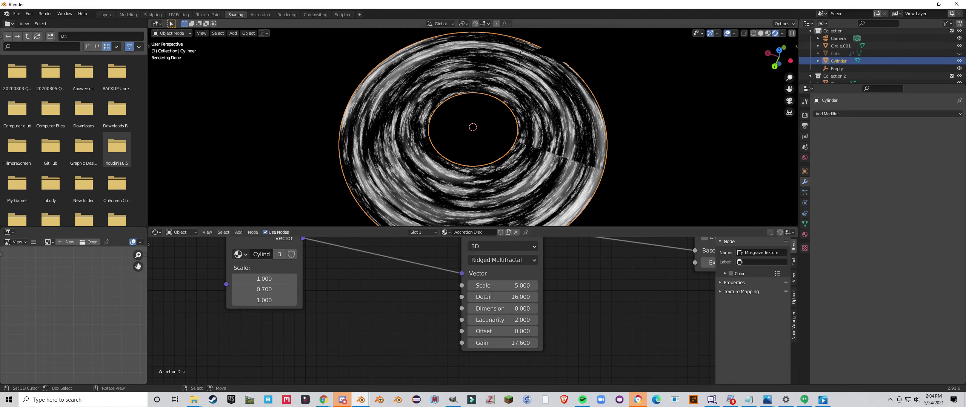
- Raise the Musgrave Texture's Gain to 48.3
mouse_move(414, 144)
middle_mouse_down()
mouse_move(422, 160)
mouse_move(423, 140)
middle_mouse_up()
scroll(421, 160, "up", 3)
scroll(474, 318, "up", 3)
middle_click_drag(475, 318, 441, 315)
left_click_drag(471, 347, 588, 346)
- Set the Power node's Exponent to 1
middle_click_drag(471, 158, 518, 179)
middle_click_drag(566, 290, 271, 340)
middle_click_drag(452, 158, 463, 126)
mouse_move(471, 295)
left_mouse_down()
mouse_move(498, 294)
mouse_move(478, 295)
left_mouse_up()
double_click(477, 295)
type("1")
key("Return")
- Examine the ring's streaks and dark gaps in perspective, from the top view and close to the central hole
scroll(474, 298, "down", 3)
middle_click_drag(473, 298, 458, 323)
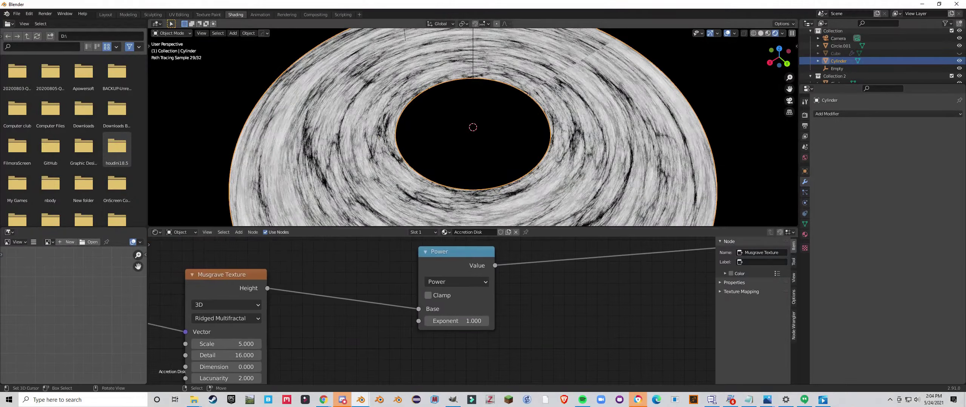
middle_click_drag(468, 139, 490, 159)
scroll(490, 160, "up", 3)
scroll(532, 318, "down", 5)
key("KP_7")
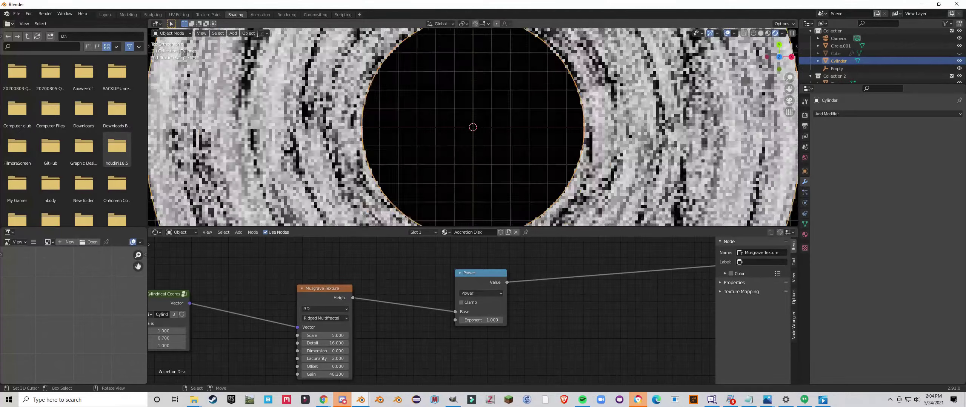
scroll(472, 127, "down", 1)
scroll(473, 127, "down", 3)
middle_click_drag(490, 136, 505, 107, "shift")
scroll(411, 106, "up", 4)
scroll(448, 115, "up", 4)
scroll(431, 311, "down", 4)
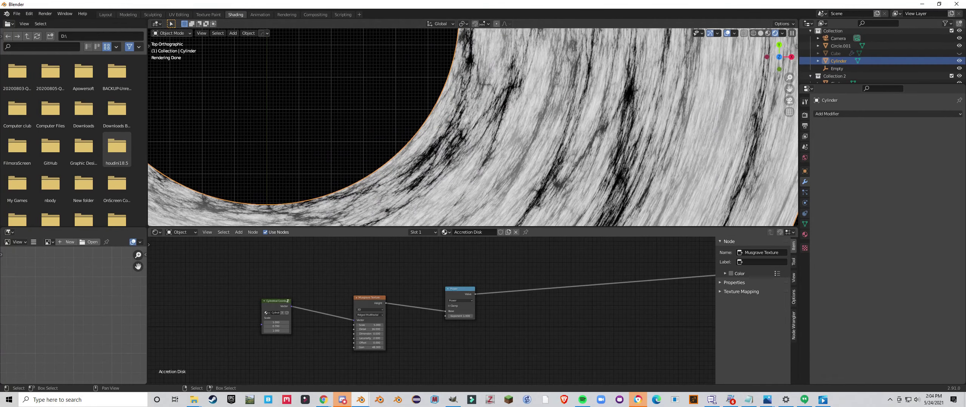
- Move the Cylindrical Coords node well away from the Musgrave Texture node to free space between them
middle_click_drag(324, 309, 455, 309)
left_click_drag(408, 303, 270, 334)
scroll(472, 127, "up", 8)
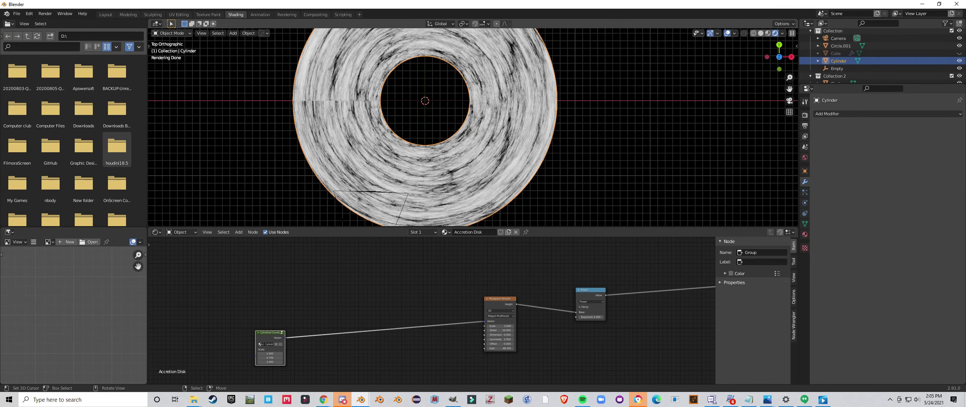
scroll(473, 127, "down", 2)
scroll(431, 311, "down", 1)
scroll(431, 311, "up", 2)
middle_click_drag(374, 317, 489, 304)
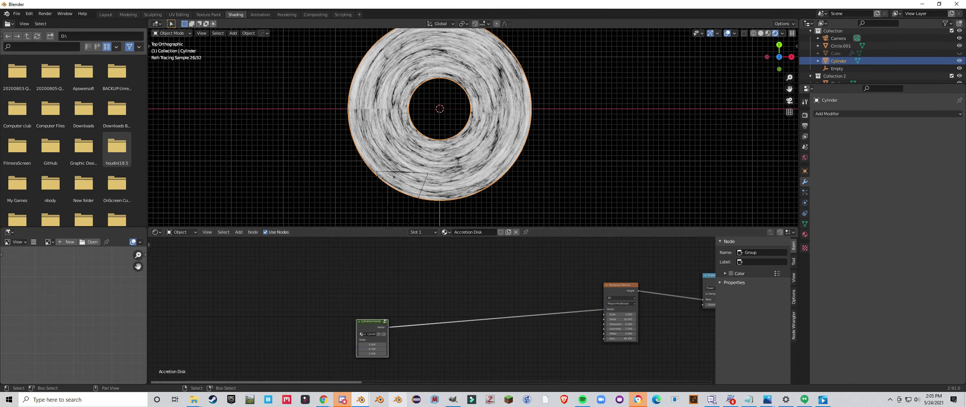
left_click_drag(371, 323, 304, 328)
middle_click_drag(304, 328, 211, 311)
- Disconnect Cylindrical Coords from the Musgrave Texture node and switch the texture to 4D
scroll(432, 311, "up", 4)
left_click_drag(540, 287, 488, 282)
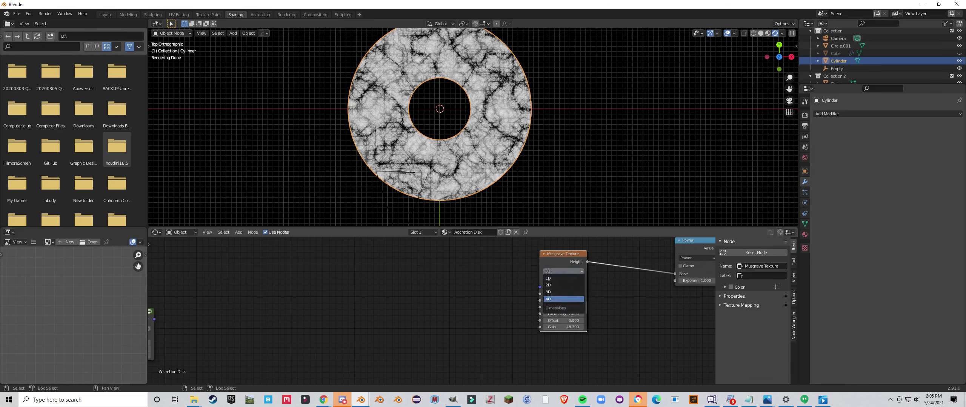
left_click(564, 299)
- Add a Texture Coordinate node and connect its Object output to the Musgrave Texture's Vector input
scroll(432, 310, "down", 3)
middle_click_drag(431, 311, 514, 332)
mouse_move(408, 247)
left_click(489, 204)
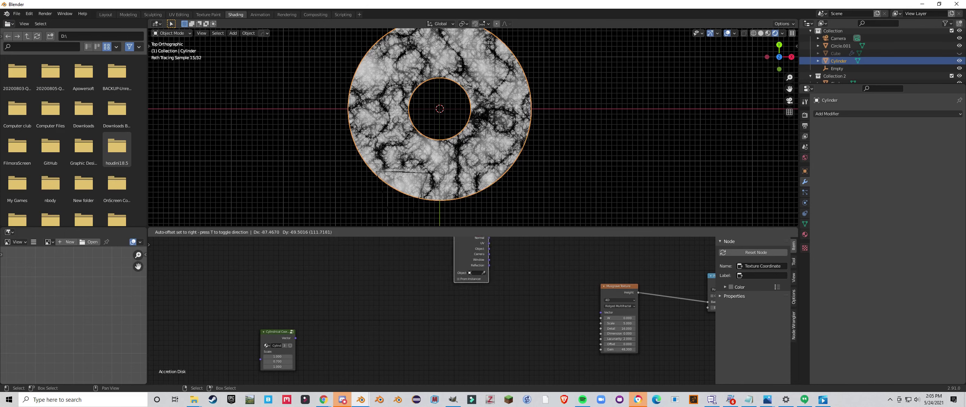
left_click_drag(394, 280, 397, 280)
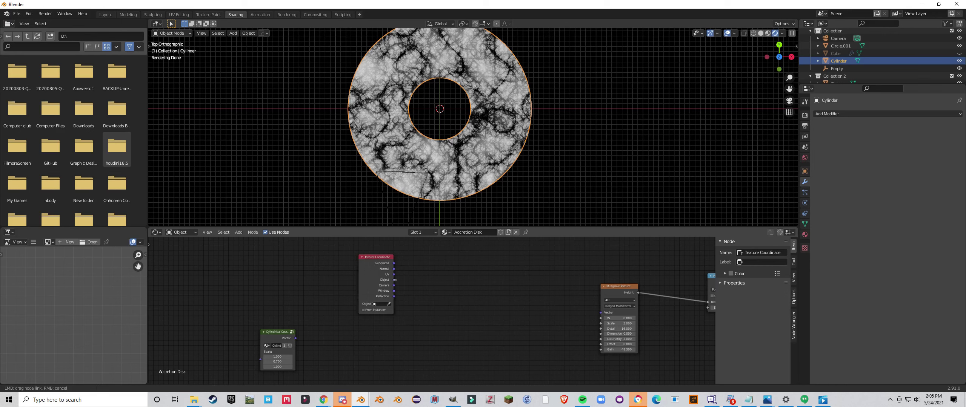
left_click_drag(601, 312, 600, 312)
left_click_drag(619, 287, 604, 282)
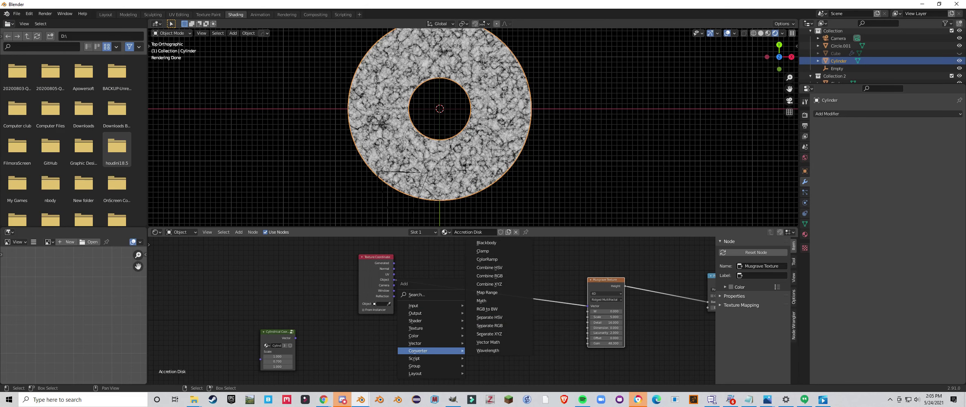
- Add a Vector Math node set to Length on the Object coordinates and link its value to a new Math node
left_click(488, 343)
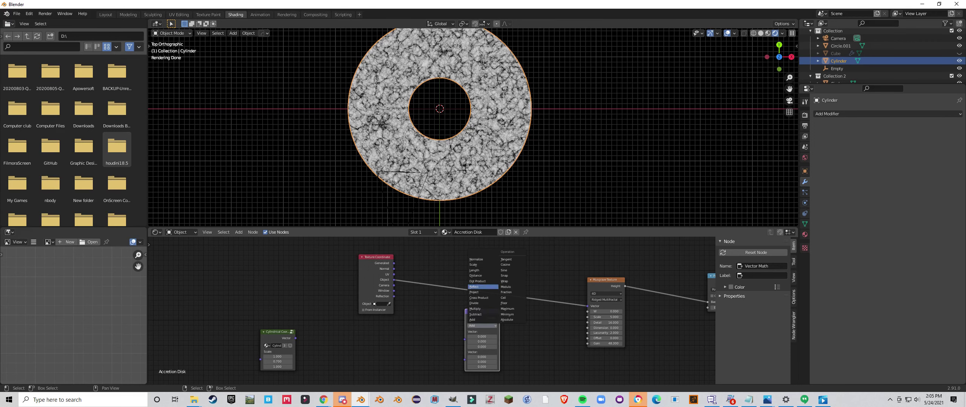
left_click(483, 271)
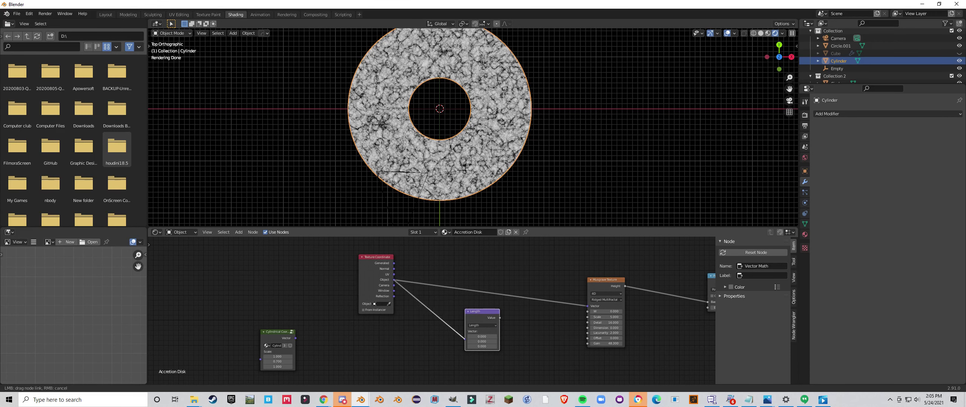
key("shift+a")
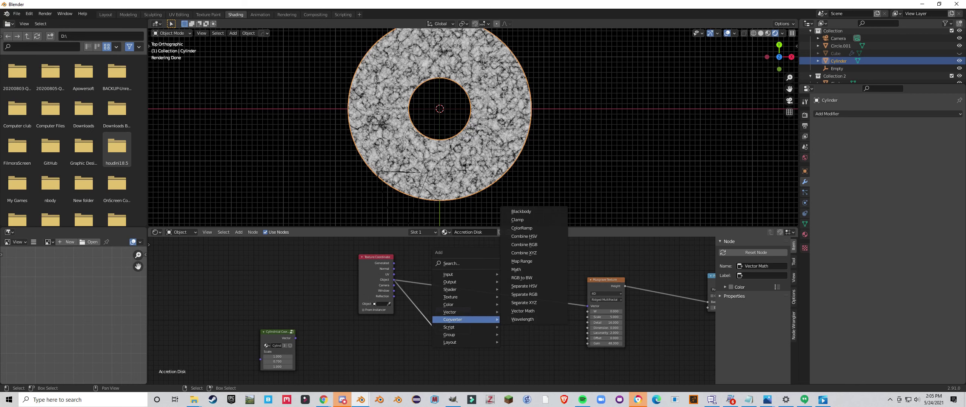
left_click(528, 270)
left_click_drag(471, 317, 507, 343)
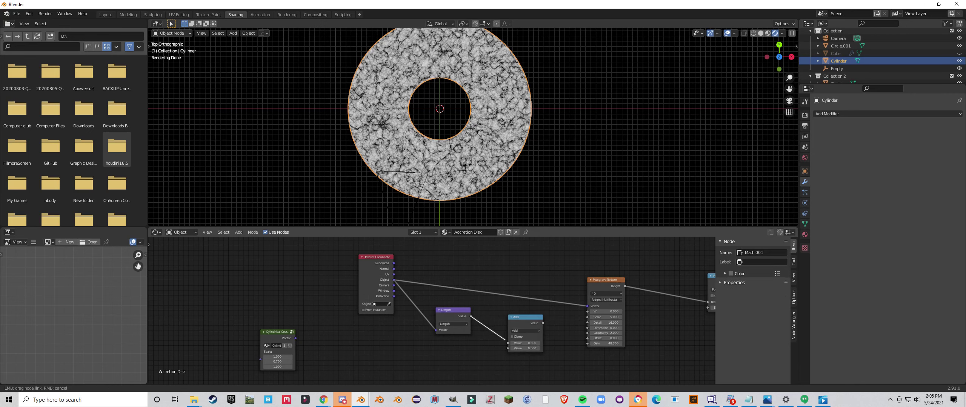
- Set the Math node to Multiply and connect its output to the Musgrave Texture's W input
left_click(526, 330)
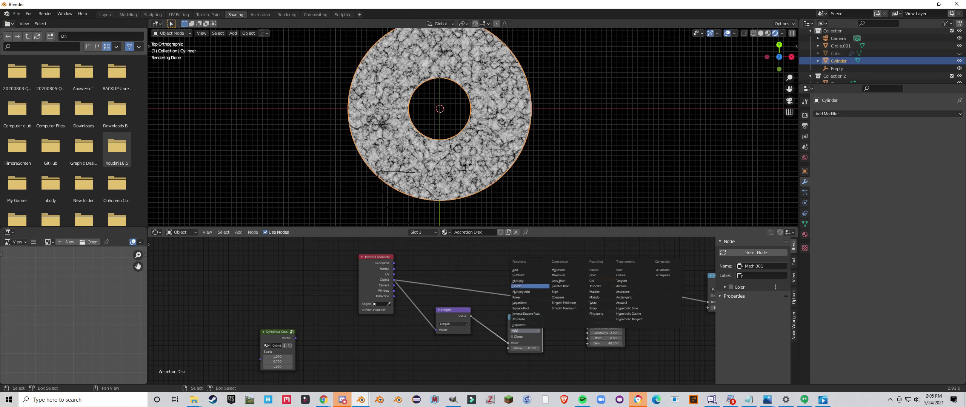
left_click(521, 281)
left_click_drag(521, 316, 509, 314)
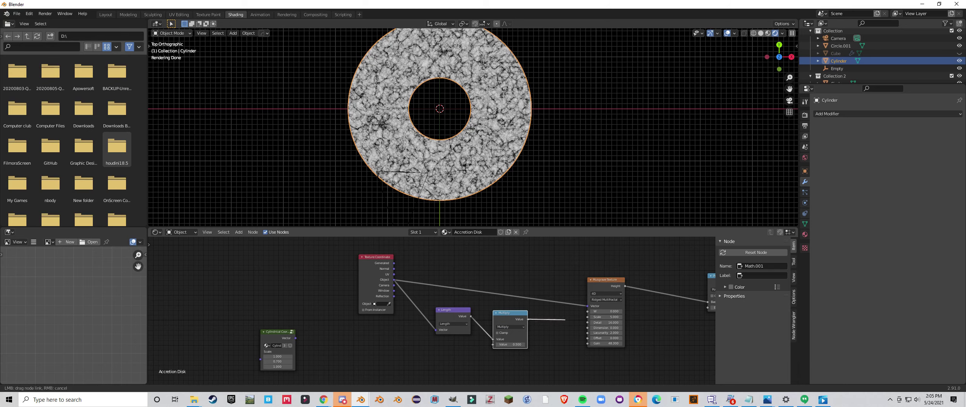
left_click_drag(588, 312, 588, 311)
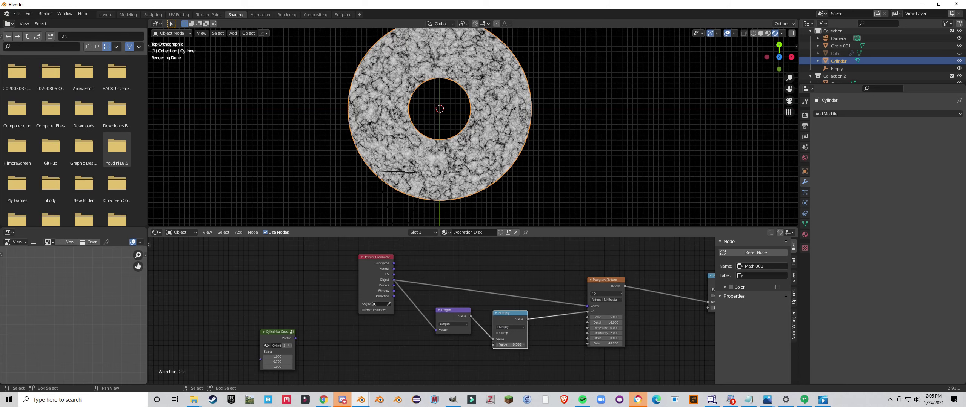
- Raise the Multiply node's value to twist the noise around the ring and inspect the streaks up close
left_click_drag(510, 345, 524, 345)
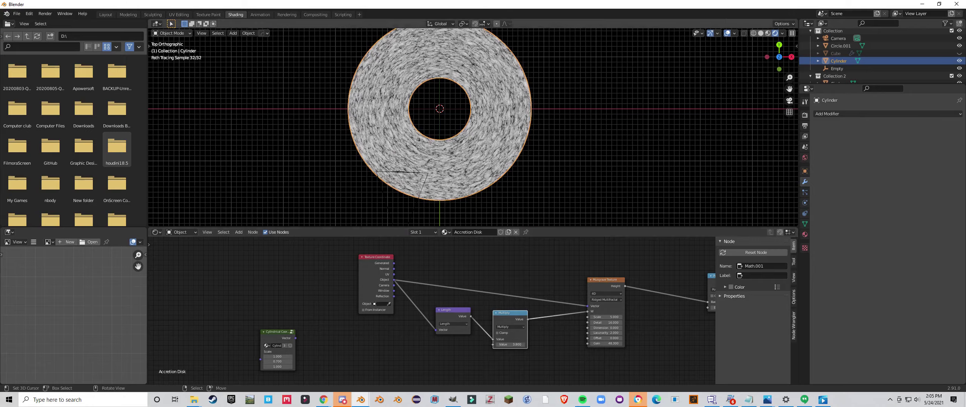
scroll(474, 128, "up", 8)
middle_click_drag(473, 128, 492, 115)
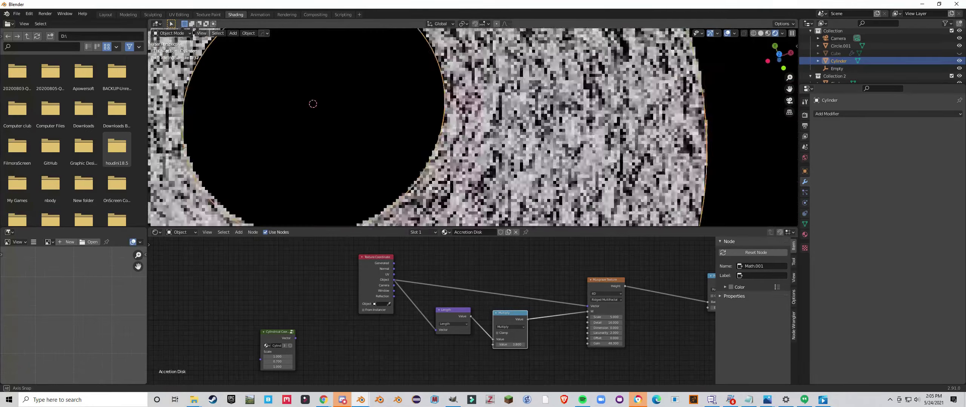
middle_click_drag(500, 153, 487, 124)
scroll(499, 139, "up", 4)
scroll(488, 125, "down", 3)
- Try a different Scale on the Musgrave Texture node, then undo the change
middle_click_drag(522, 296, 349, 279)
scroll(350, 279, "up", 1)
middle_click_drag(439, 313, 461, 316)
left_click_drag(463, 305, 455, 306)
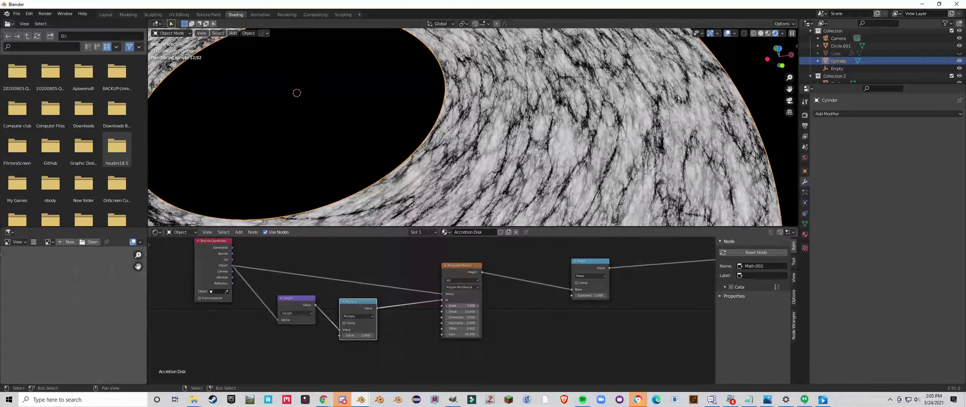
key("ctrl+z")
- Lower the Musgrave Texture's Scale and raise the Multiply node's value further for longer streaks
scroll(432, 307, "down", 9)
middle_click_drag(392, 308, 429, 309)
scroll(429, 310, "up", 6)
left_click_drag(517, 306, 500, 306)
left_click_drag(435, 329, 449, 330)
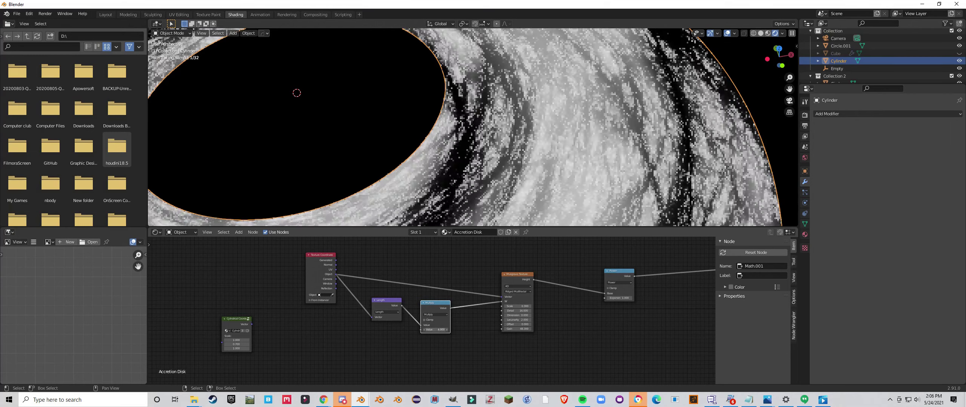
- Examine the streaks produced by the 4D noise over the whole ring and near its inner edge
scroll(471, 127, "down", 6)
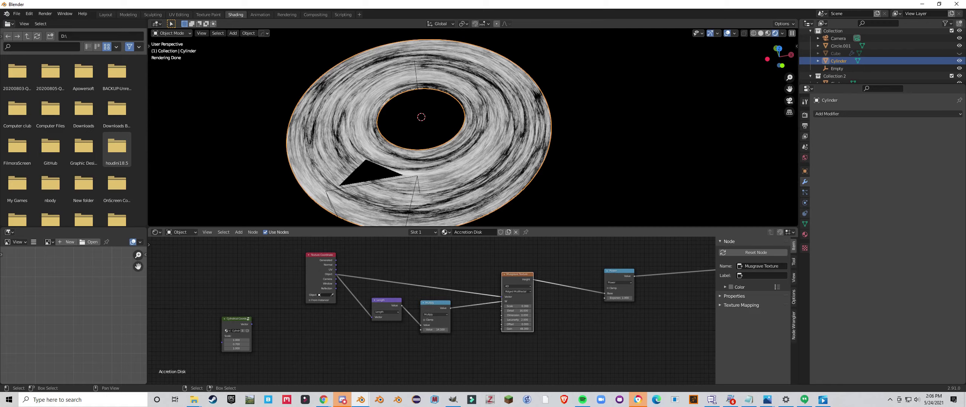
scroll(472, 311, "down", 2)
middle_click_drag(464, 120, 493, 155)
scroll(487, 136, "up", 4)
scroll(452, 121, "up", 2)
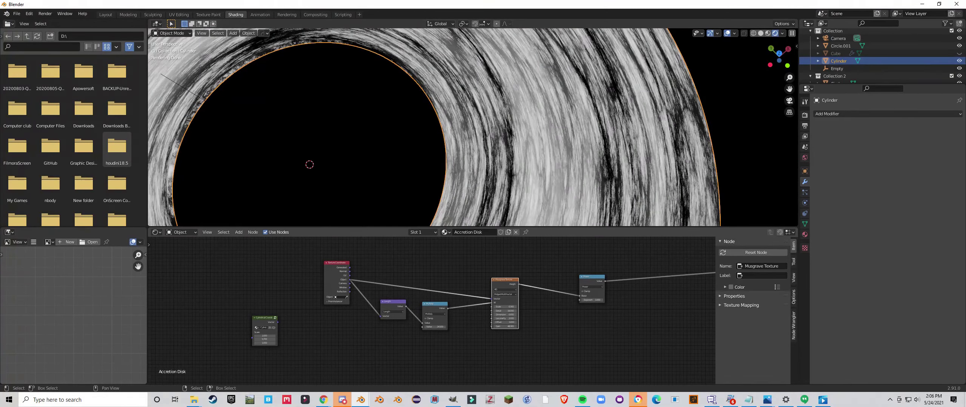
scroll(430, 305, "down", 2)
scroll(433, 312, "up", 2)
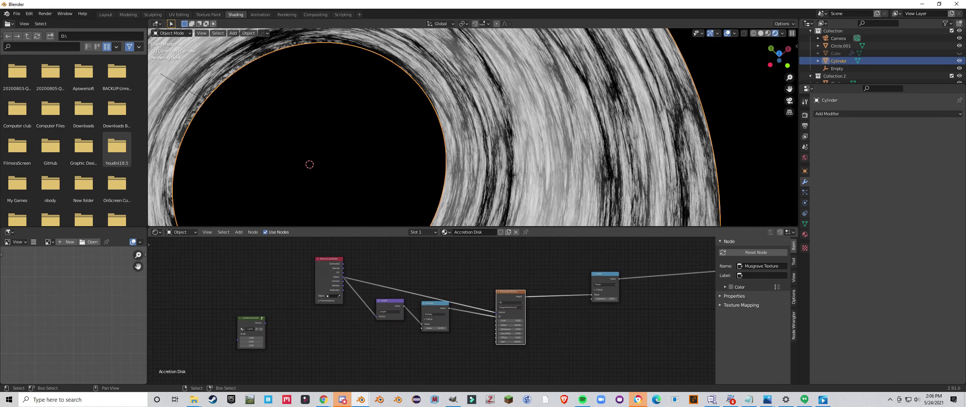
- Return the Musgrave Texture to 3D with Scale 5 and reconnect Cylindrical Coords to its Vector input
left_click(511, 315)
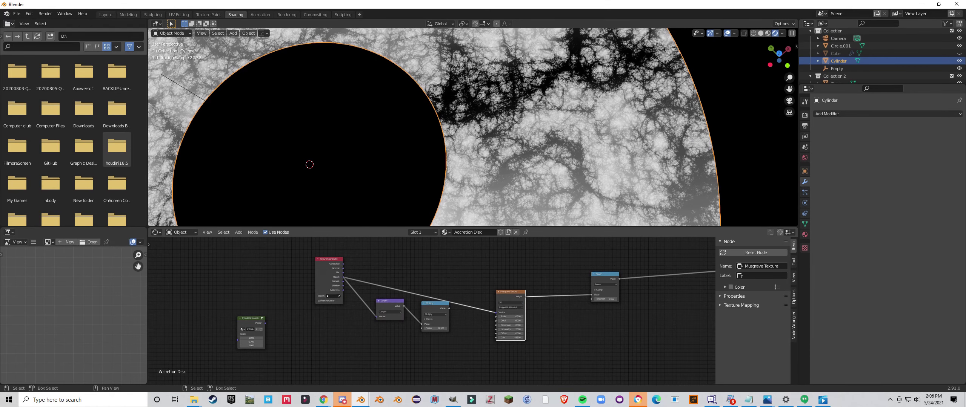
left_click_drag(265, 323, 417, 320)
left_click_drag(490, 313, 495, 313)
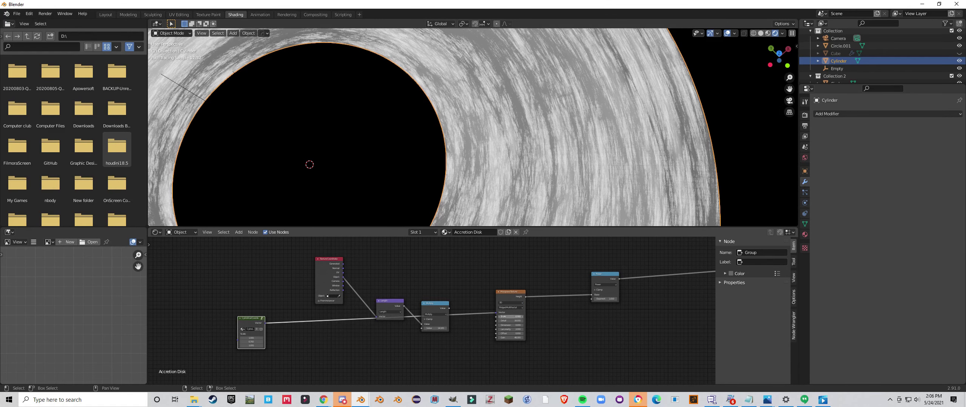
key("Return")
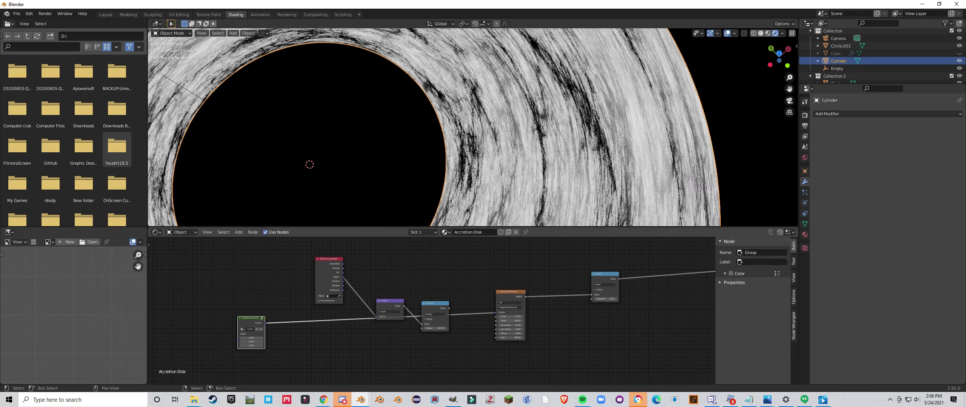
- Delete the Texture Coordinate, Length and Multiply nodes
middle_click_drag(505, 170, 465, 158)
scroll(431, 311, "up", 3)
left_click_drag(275, 244, 442, 340)
key("x")
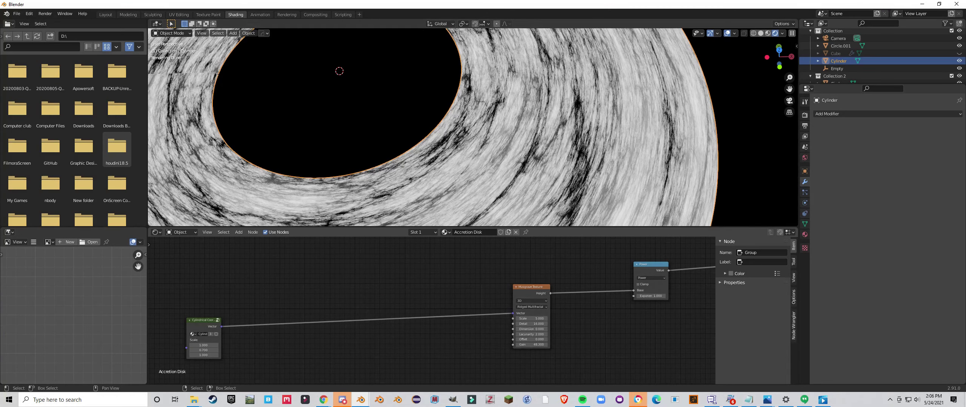
- Move the Musgrave Texture, Power and Cylindrical Coords nodes closer together
left_click_drag(531, 292, 459, 308)
scroll(460, 307, "down", 3)
middle_click_drag(459, 307, 395, 314)
key("g")
scroll(315, 285, "down", 2)
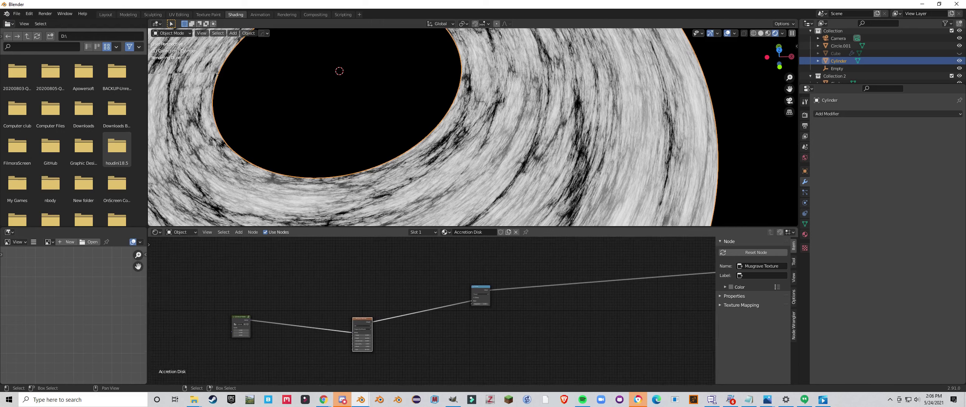
left_click_drag(468, 283, 439, 294)
left_click(229, 314)
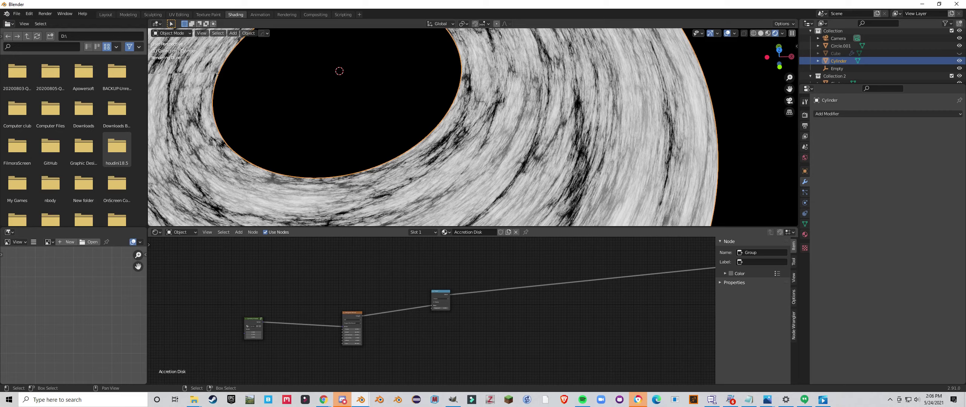
- Reposition the Musgrave Texture node above and between the Cylindrical Coords and Power nodes
scroll(453, 151, "down", 2)
scroll(453, 151, "down", 2)
middle_click_drag(452, 151, 461, 152)
scroll(431, 312, "up", 3)
middle_click_drag(320, 317, 610, 297)
scroll(431, 311, "up", 3)
left_click_drag(675, 287, 464, 241)
- Examine the ring's streak detail at a shallow angle, close to the inner edge and from farther away
scroll(472, 128, "up", 4)
middle_click_drag(471, 129, 470, 93)
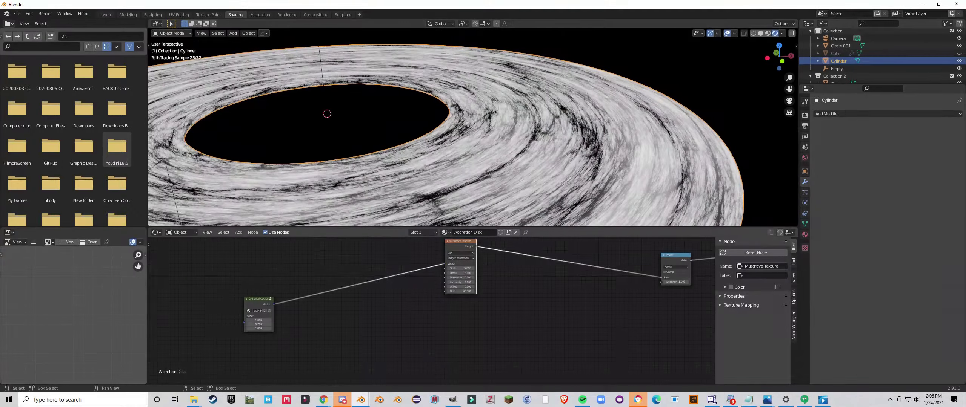
middle_click_drag(490, 287, 456, 296)
middle_click_drag(468, 158, 452, 174)
scroll(453, 166, "up", 5)
scroll(426, 286, "up", 5)
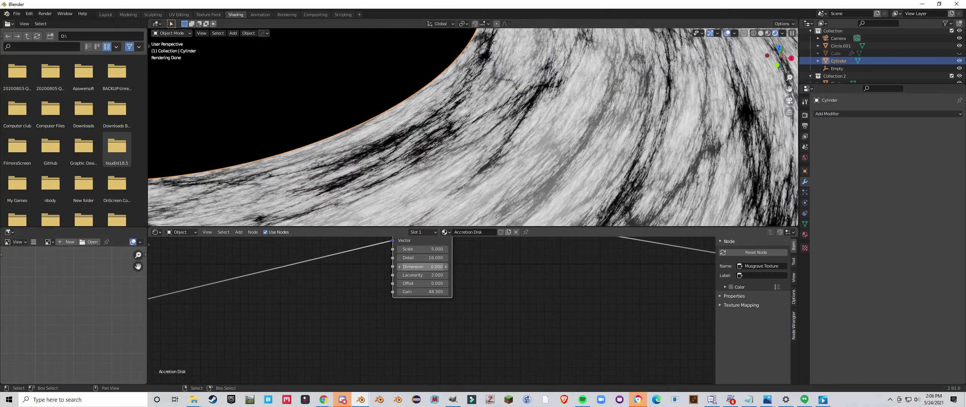
middle_click_drag(468, 151, 471, 163)
middle_click_drag(475, 124, 465, 118)
scroll(431, 311, "down", 10)
scroll(472, 126, "down", 5)
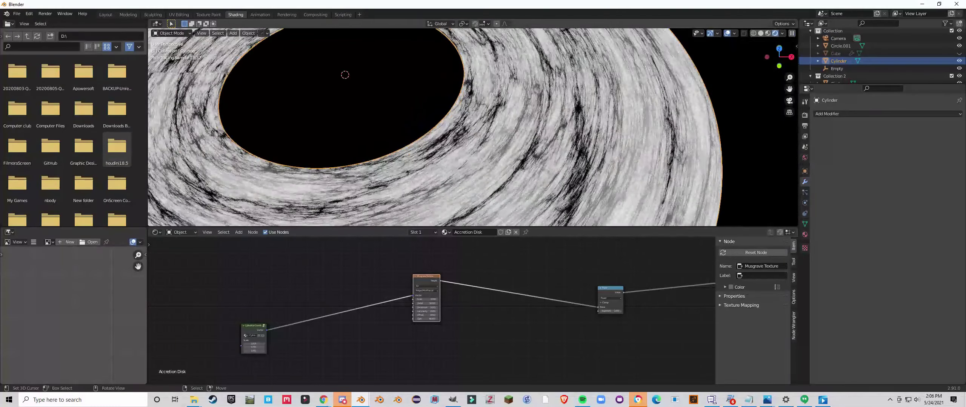
- Move the Musgrave Texture node higher and farther away from the Power node
key("g")
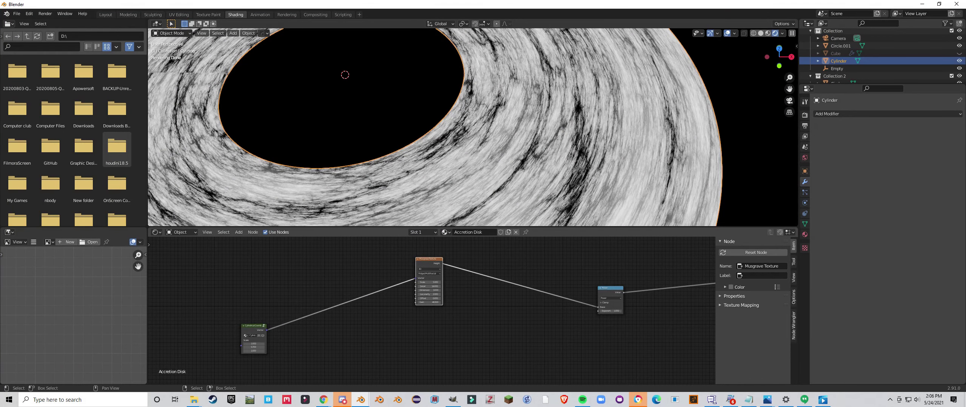
scroll(490, 313, "down", 3)
middle_click_drag(490, 314, 474, 332)
key("g")
left_click(437, 308)
scroll(436, 307, "up", 2)
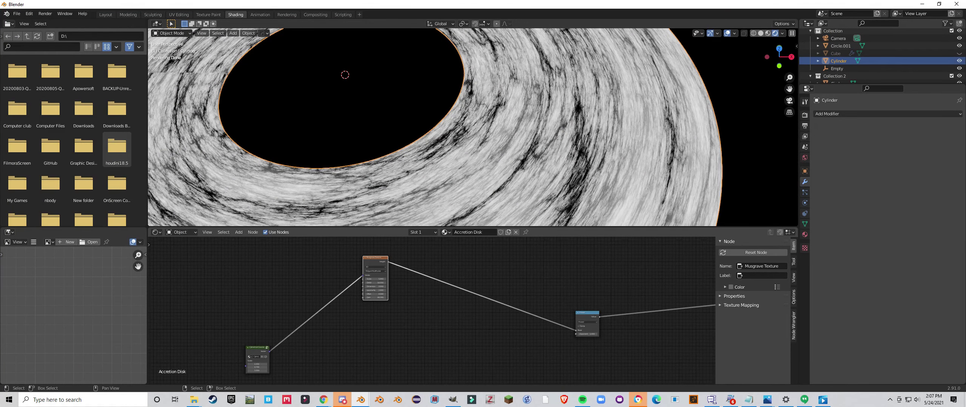
middle_click_drag(388, 331, 436, 306)
- Add a Noise Texture below the Musgrave Texture, feed it the Cylindrical Coords vector, and move Cylindrical Coords farther left
key("shift+a")
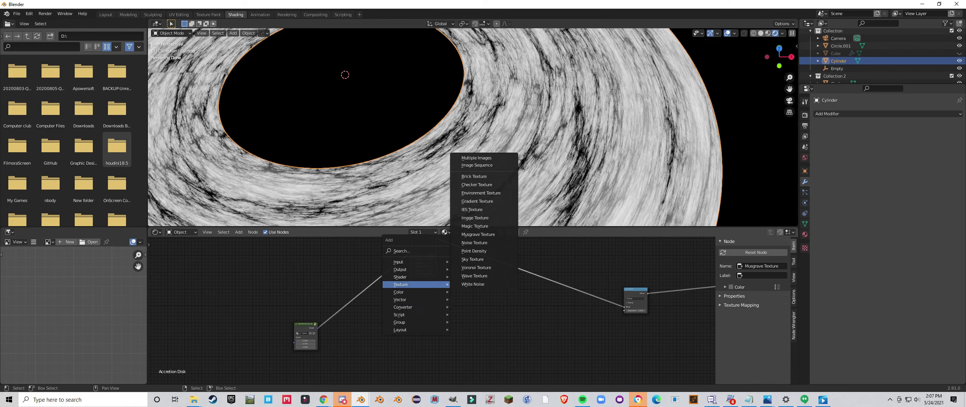
mouse_move(400, 285)
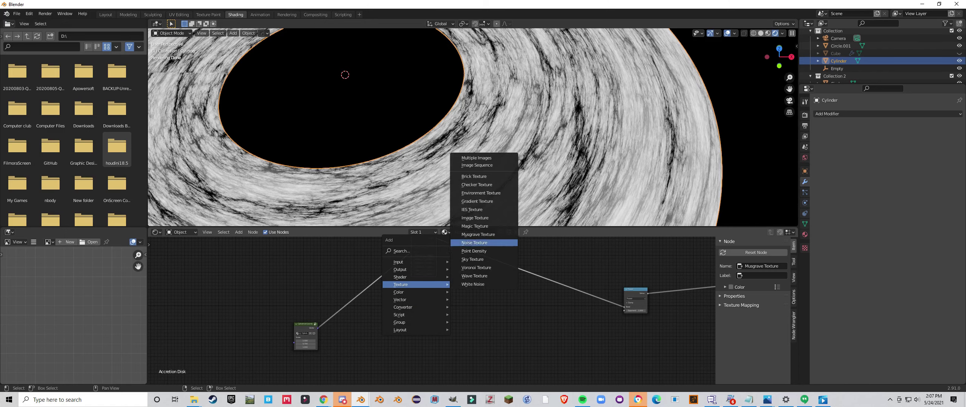
left_click(474, 243)
left_click_drag(411, 256, 333, 330)
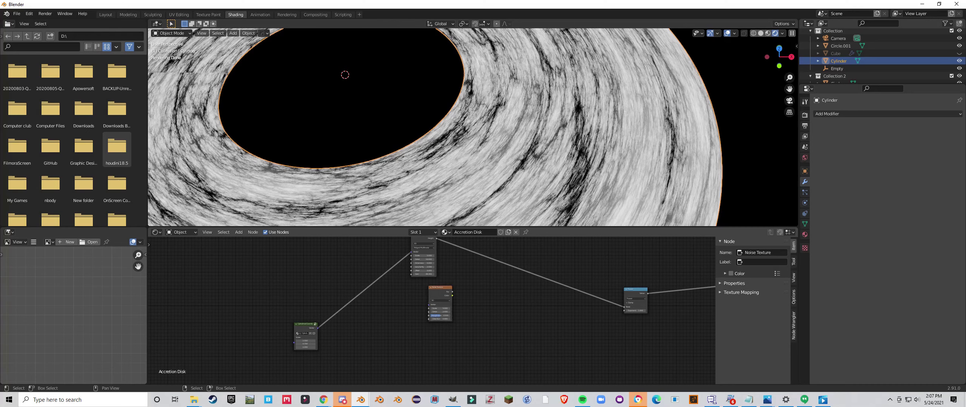
left_click_drag(434, 305, 433, 305)
left_click_drag(305, 325, 211, 302)
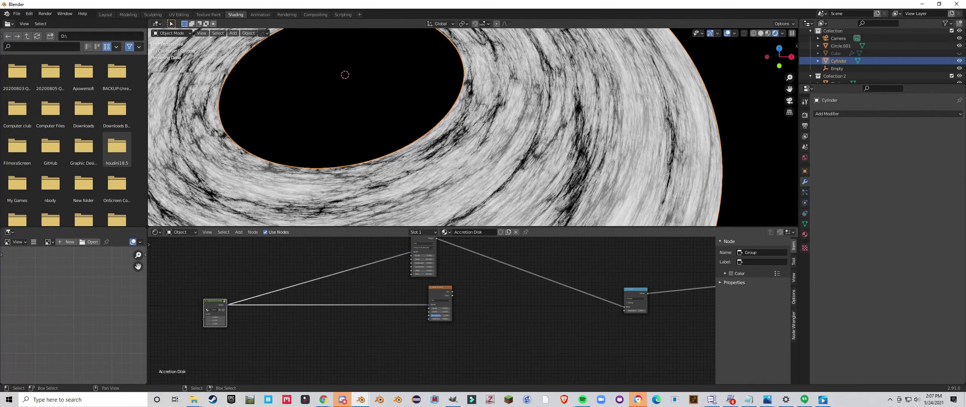
- Arrange the Noise Texture and Power nodes closer to the Musgrave Texture
scroll(588, 287, "up", 4)
middle_click_drag(588, 287, 561, 291)
left_click(360, 294)
mouse_move(377, 298)
middle_mouse_down()
mouse_move(415, 316)
mouse_move(384, 290)
middle_mouse_up()
scroll(427, 306, "up", 2)
scroll(424, 305, "down", 1)
left_click_drag(356, 303, 337, 317)
left_click_drag(638, 300, 428, 257)
- Insert a copy of the Power node after it as a Multiply and connect the noise Fac to its second value
key("shift+d")
left_click(492, 251)
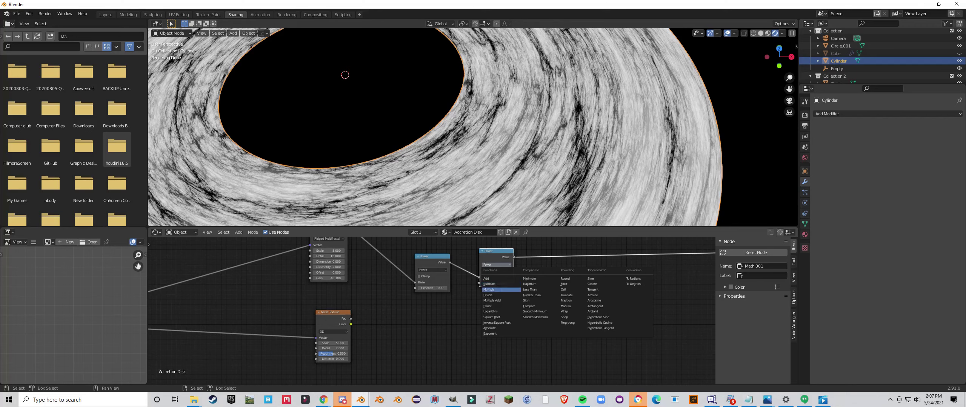
left_click(494, 289)
left_click_drag(478, 283, 478, 284)
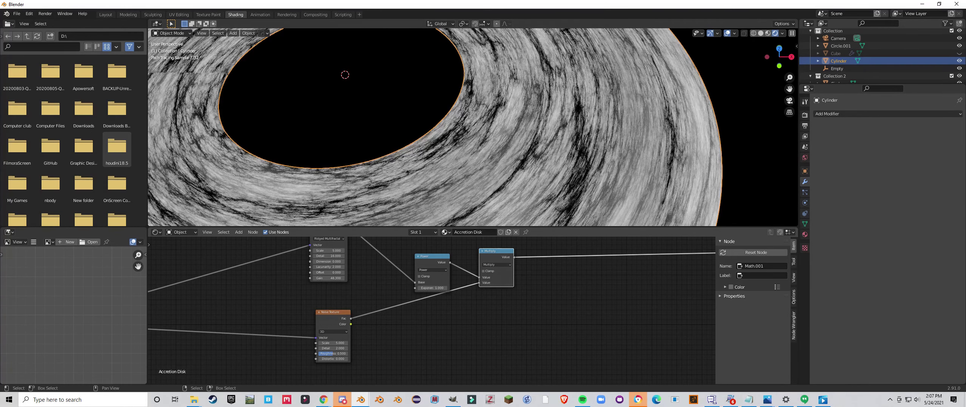
- Insert a ColorRamp between the Noise Texture and Multiply nodes and move its black stop toward the middle
left_click_drag(333, 313, 308, 319)
key("shift+a")
mouse_move(350, 330)
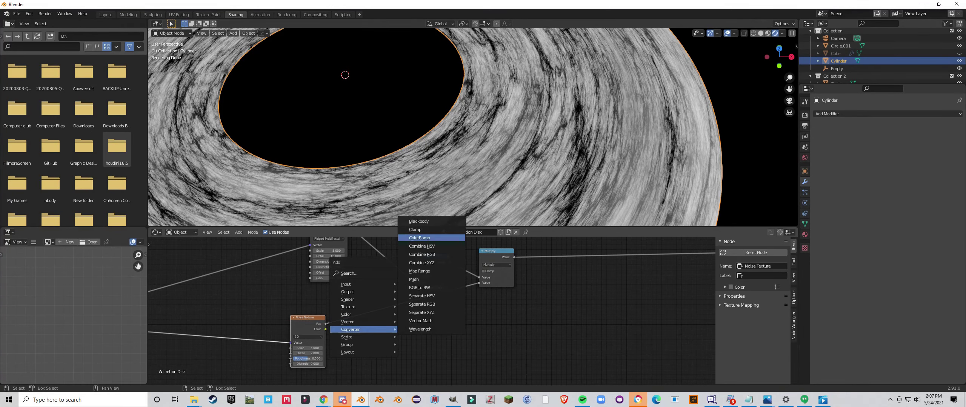
left_click(419, 238)
left_click_drag(379, 328, 398, 328)
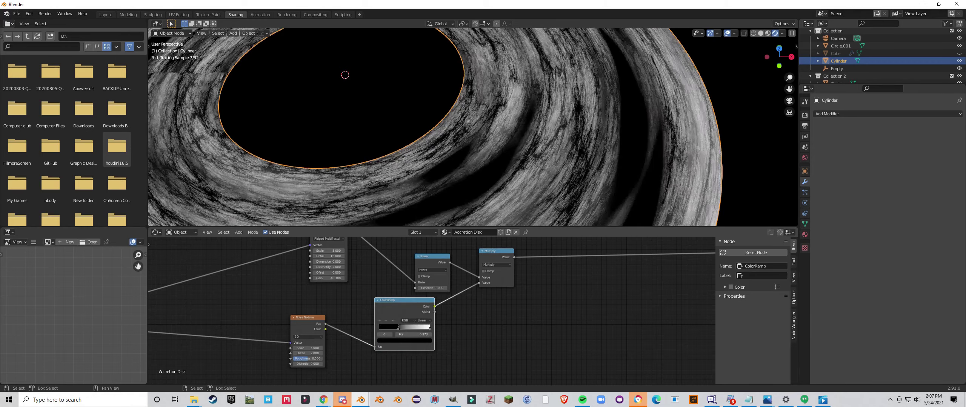
- Set the noise's Detail to 7.9 and Roughness to 0.767, and bring the ColorRamp's stops close together
mouse_move(307, 353)
left_mouse_down()
mouse_move(354, 353)
mouse_move(315, 359)
left_mouse_up()
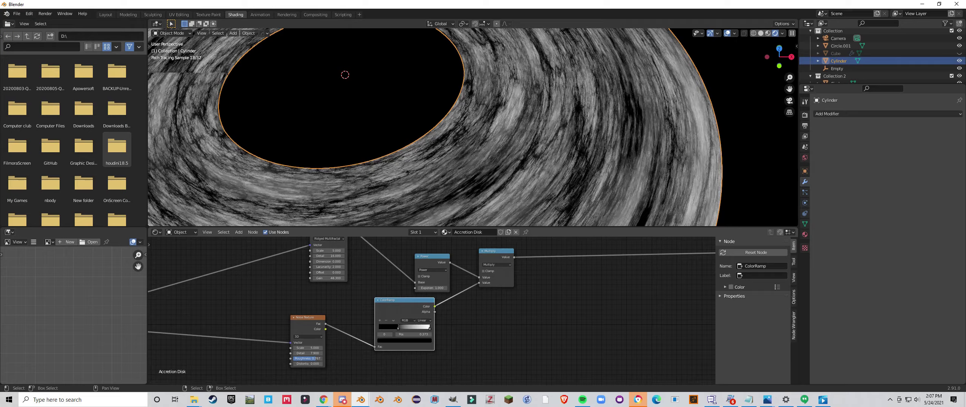
scroll(473, 127, "down", 4)
left_click_drag(397, 328, 402, 327)
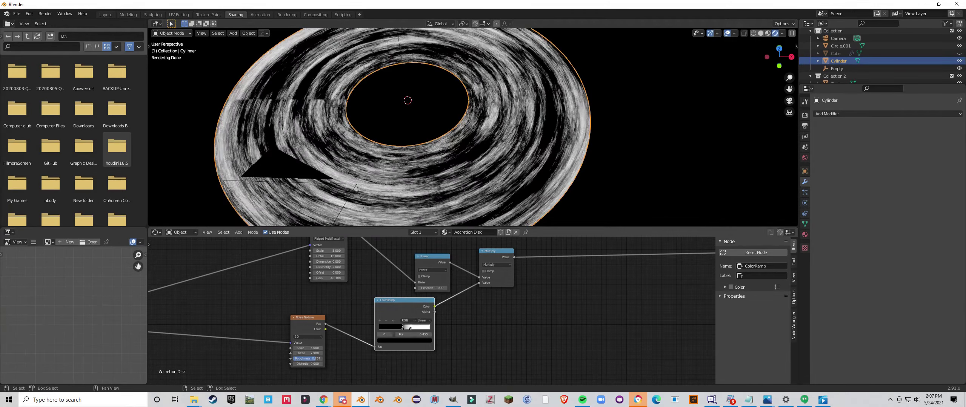
- Set the ColorRamp's white stop position to 0.595
scroll(473, 127, "up", 7)
middle_click_drag(473, 127, 427, 132)
scroll(427, 104, "down", 5)
scroll(427, 103, "down", 4)
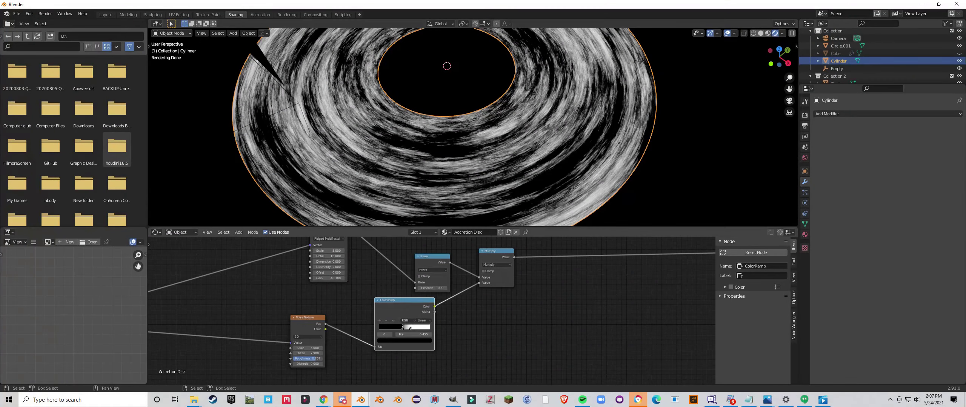
scroll(347, 379, "up", 2)
left_click_drag(435, 298, 437, 298)
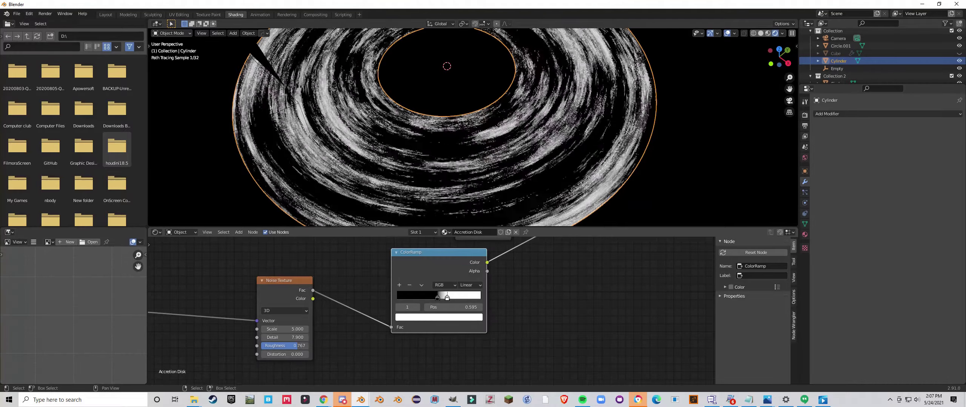
- Move the Cylindrical Coords node farther left of the two texture nodes
scroll(558, 287, "down", 5)
middle_click_drag(332, 317, 446, 342)
left_click_drag(428, 310, 366, 291)
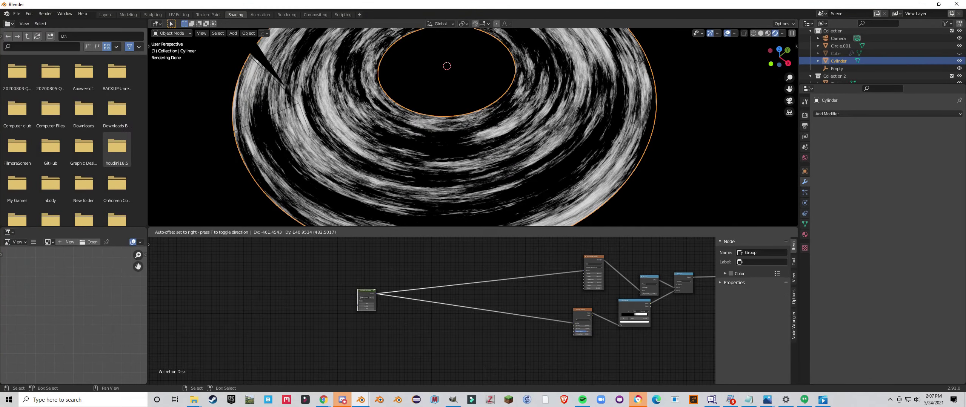
- Examine the ring's dark gaps and streak detail from several angles and close up
middle_click_drag(396, 165, 428, 166)
scroll(428, 166, "up", 4)
middle_click_drag(422, 136, 386, 127)
middle_click_drag(452, 294, 412, 296)
scroll(419, 166, "down", 2)
middle_click_drag(418, 166, 456, 167)
scroll(405, 161, "up", 2)
scroll(432, 302, "up", 3)
scroll(426, 151, "down", 2)
scroll(439, 170, "up", 3)
middle_click_drag(347, 68, 332, 60)
scroll(473, 127, "up", 5)
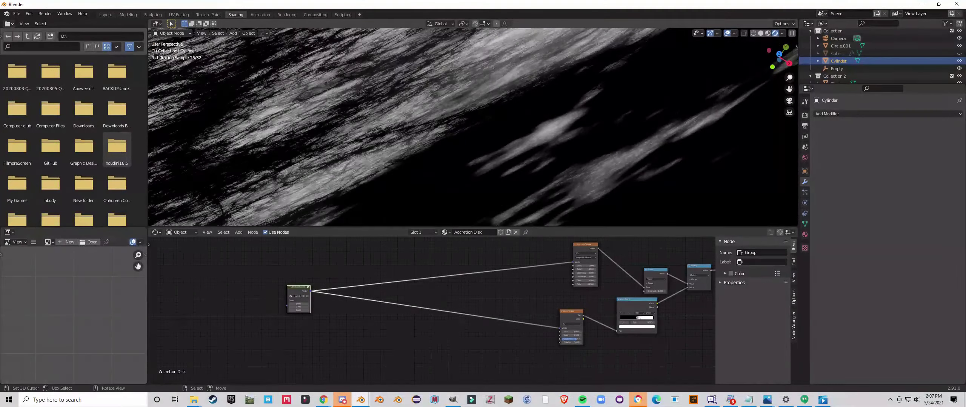
- Set the Noise Texture's Detail to 12.5
middle_click_drag(597, 345, 428, 312)
scroll(429, 312, "up", 7)
left_click_drag(367, 290, 385, 290)
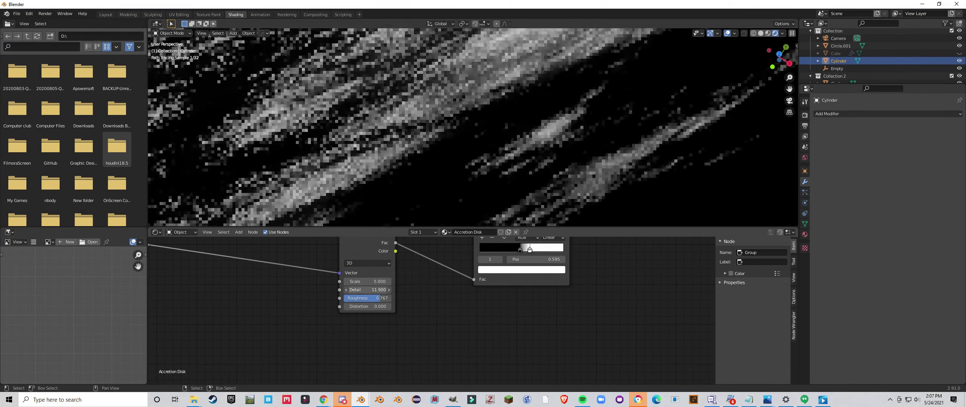
- Examine the finer noise on the ring at a shallow angle and from above
scroll(452, 144, "down", 6)
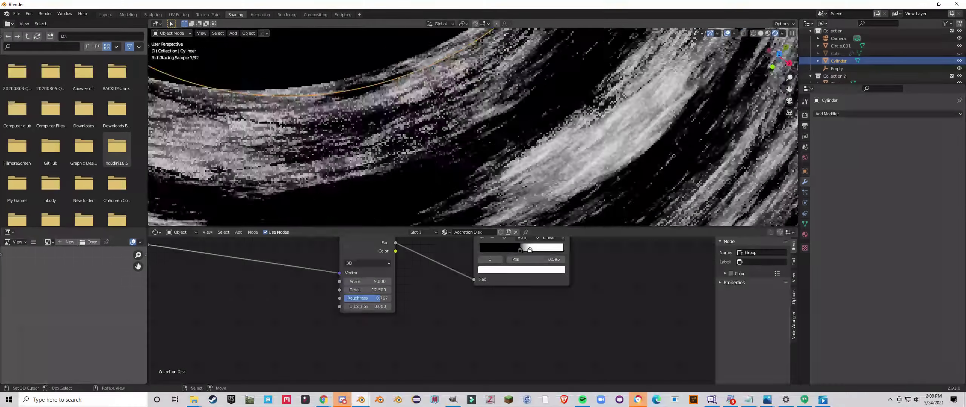
middle_click_drag(453, 143, 468, 84)
scroll(467, 135, "down", 4)
scroll(469, 128, "up", 4)
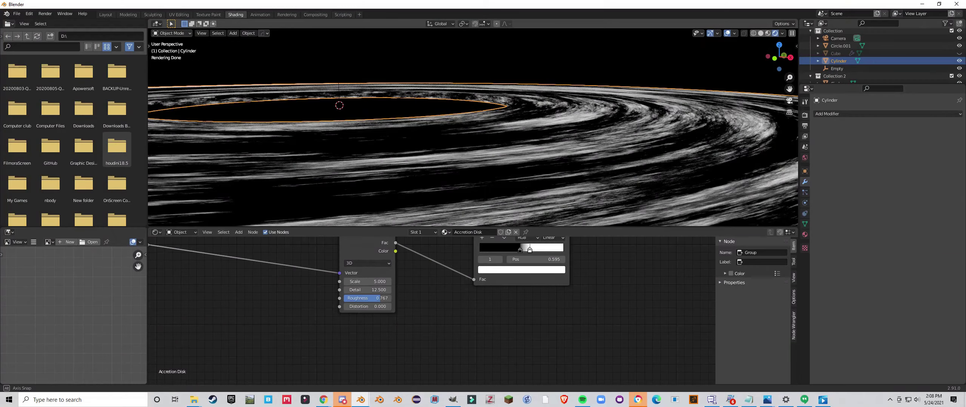
middle_click_drag(468, 127, 479, 169)
scroll(431, 314, "down", 1)
scroll(432, 314, "down", 6)
- Add a second Noise Texture and insert a Mapping node between Cylindrical Coords and the first Noise Texture
middle_click_drag(431, 314, 596, 362)
scroll(551, 306, "down", 4)
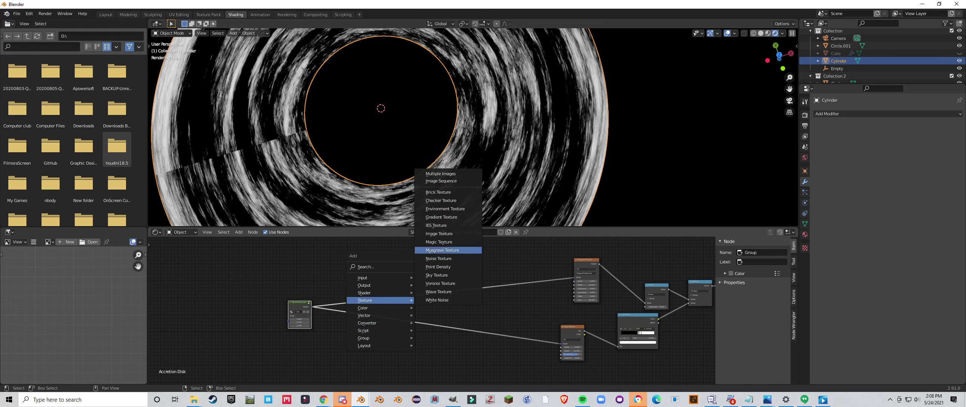
left_click(438, 259)
scroll(433, 315, "up", 1)
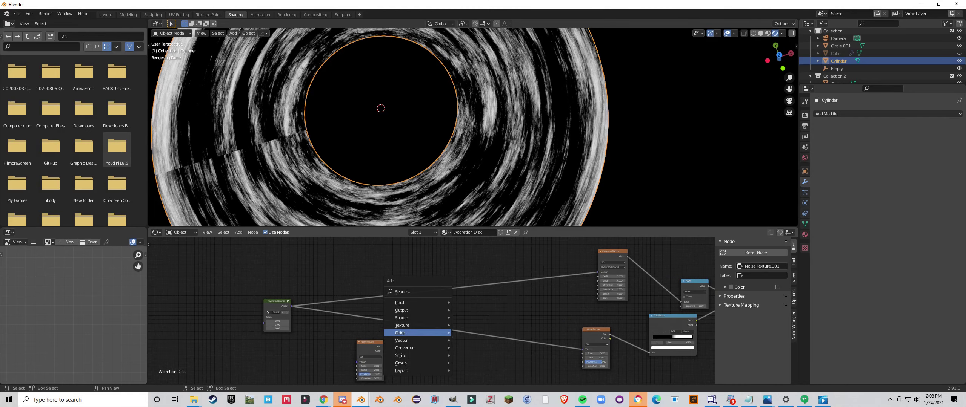
left_click(476, 291)
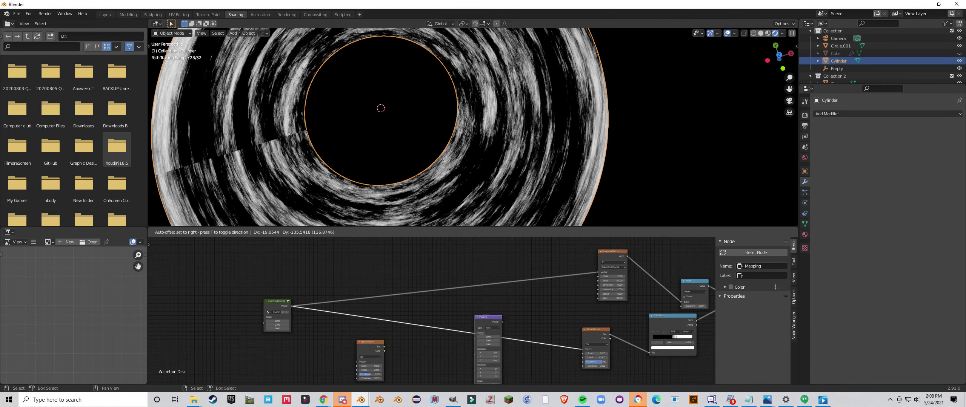
left_click(461, 308)
- Place the second Noise Texture below and between the Cylindrical Coords and Mapping nodes
middle_click_drag(415, 353, 484, 278)
scroll(484, 278, "up", 3)
left_click_drag(427, 269, 419, 262)
scroll(419, 264, "down", 4)
middle_click_drag(419, 264, 426, 296)
left_click_drag(359, 264, 414, 311)
left_click_drag(425, 299, 363, 314)
scroll(432, 311, "up", 3)
scroll(471, 291, "down", 4)
left_click_drag(434, 287, 458, 298)
- Duplicate the Cylindrical Coords node, feed the copy into the second Noise Texture, and change the copy's Y scale
left_click(378, 255)
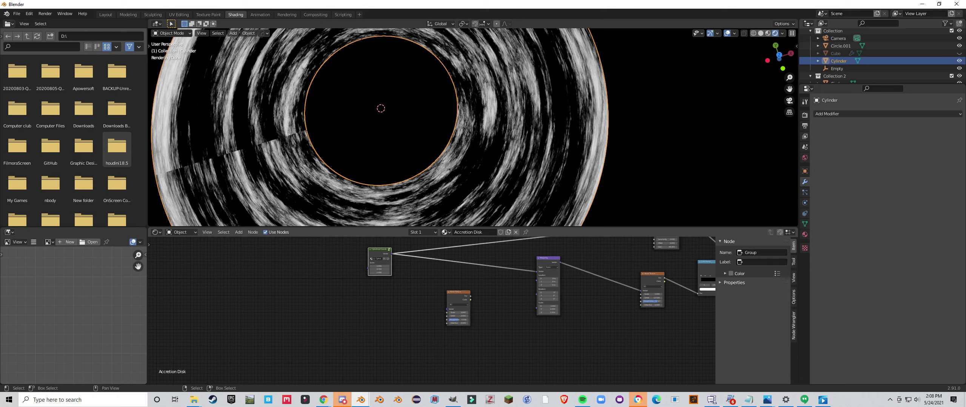
key("shift+a")
key("Escape")
key("shift+d")
left_click_drag(380, 252, 380, 296)
scroll(380, 296, "up", 3)
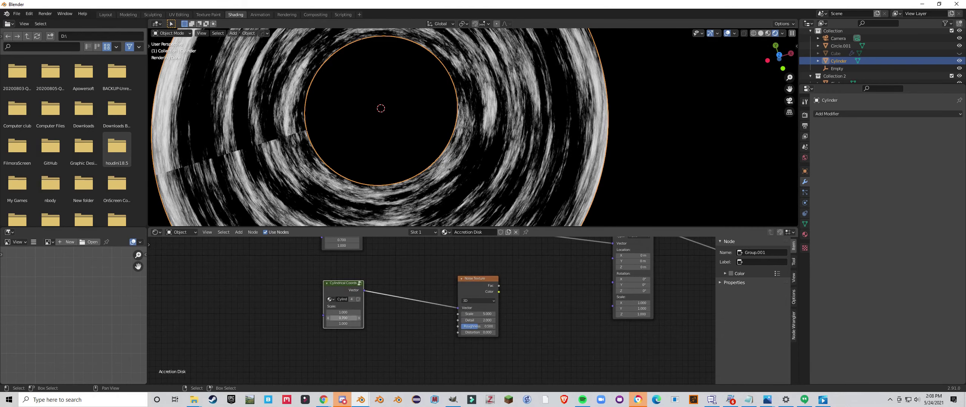
left_click_drag(343, 319, 352, 319)
- Preview the second Noise Texture on its own on the ring
left_click(478, 290, "ctrl+shift")
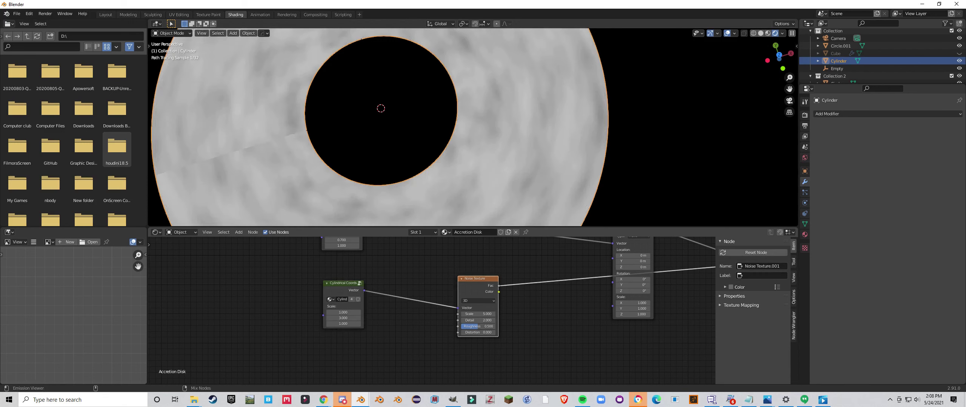
scroll(469, 142, "down", 2)
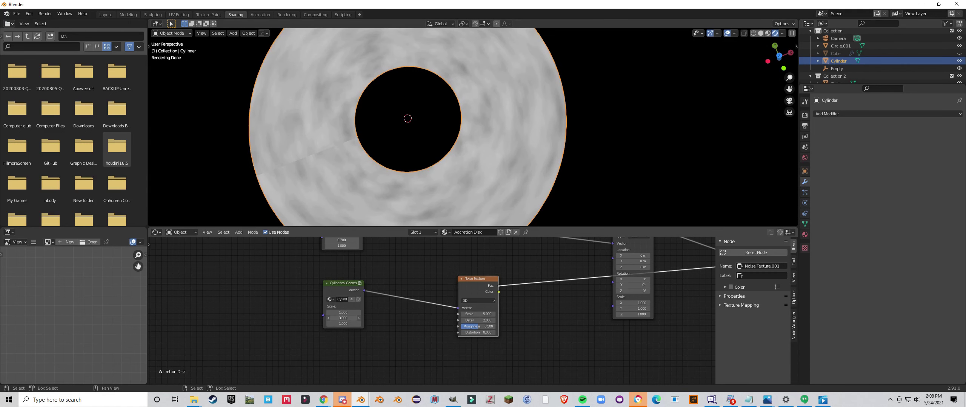
- Readjust the duplicated Cylindrical Coords node's Y scale, shift it aside, and delete the node
left_click_drag(343, 319, 352, 318)
left_click_drag(345, 283, 284, 278)
scroll(285, 278, "down", 6)
middle_click_drag(284, 278, 347, 291)
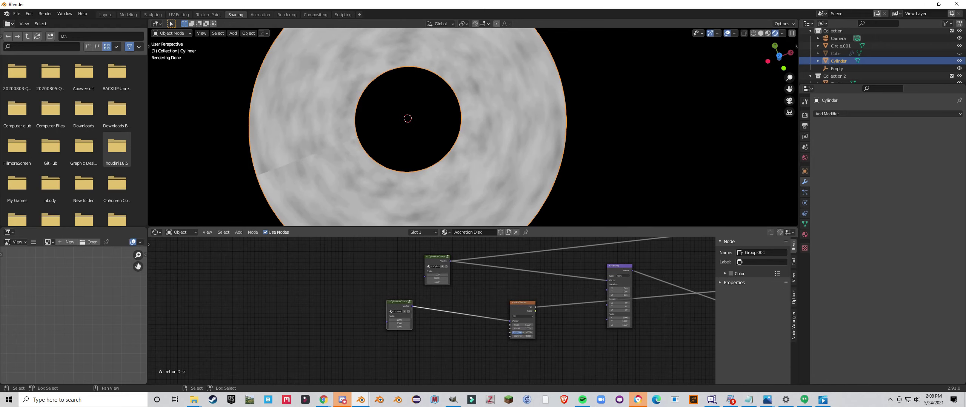
key("x")
- Reposition the second Noise Texture and switch it to 4D
scroll(431, 311, "up", 4)
left_click_drag(553, 303, 544, 309)
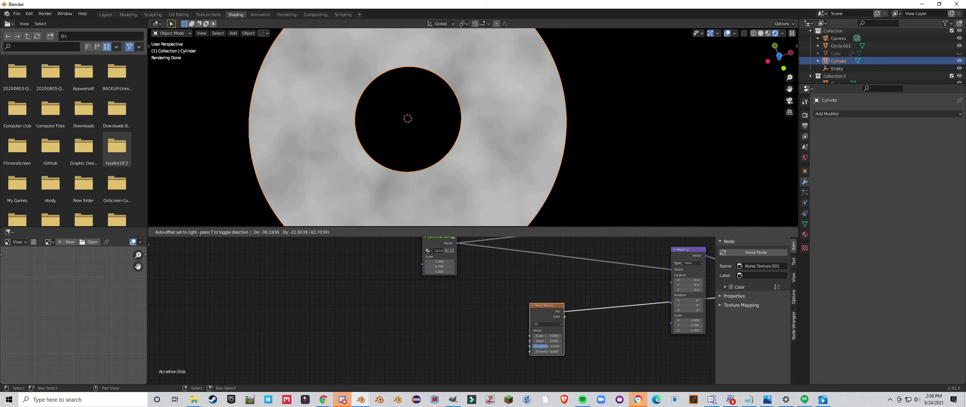
scroll(432, 311, "down", 6)
middle_click_drag(491, 313, 513, 346)
scroll(439, 311, "up", 5)
left_click(431, 301)
scroll(431, 302, "down", 4)
scroll(431, 302, "up", 4)
scroll(518, 309, "down", 4)
scroll(433, 311, "down", 1)
- Add a Texture Coordinate node well to the left of the second Noise Texture
key("shift+a")
mouse_move(373, 295)
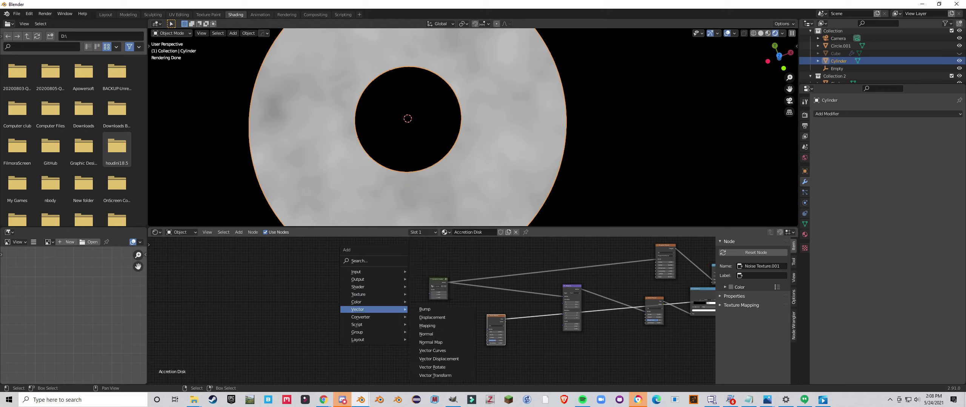
mouse_move(356, 272)
left_click(437, 230)
left_click(334, 306)
scroll(335, 307, "up", 7)
- Add a Vector Math node beside the Texture Coordinate node and set its operation to Length
key("shift+a")
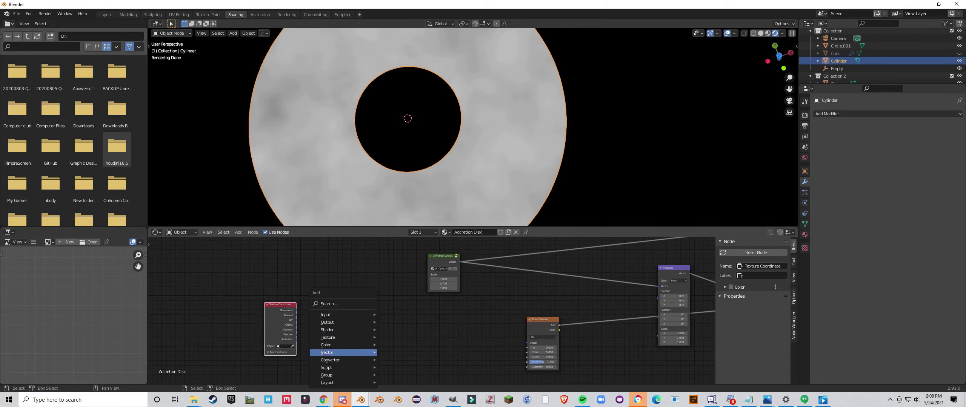
mouse_move(350, 359)
left_click(411, 343)
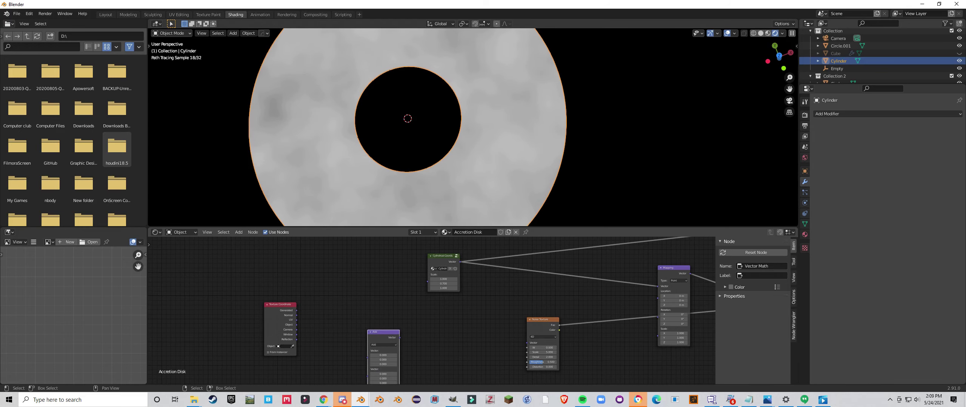
middle_click_drag(385, 347, 430, 279)
scroll(429, 280, "up", 4)
left_click(428, 276)
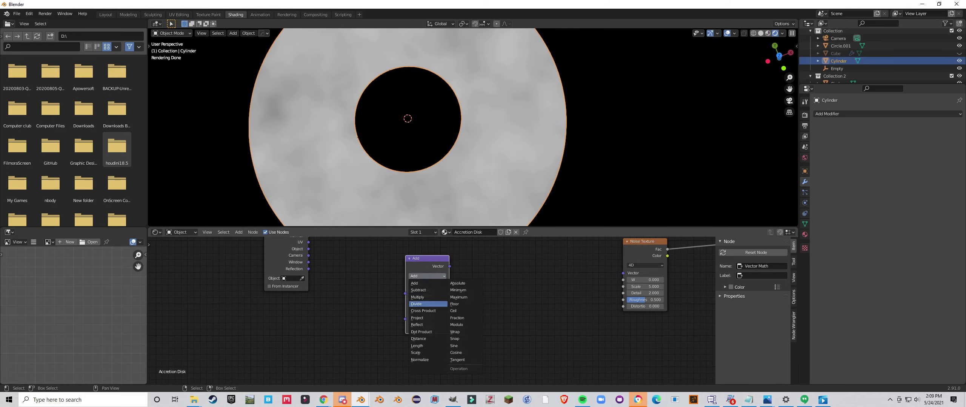
left_click(417, 346)
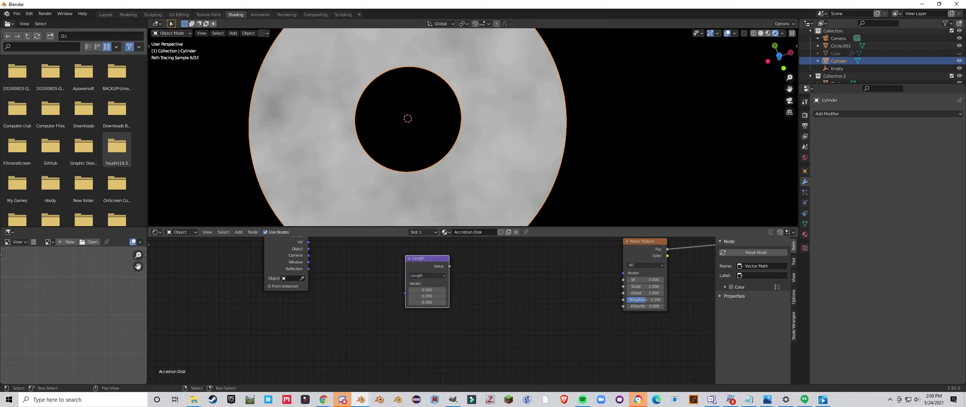
- Connect the Texture Coordinate's Object output to the Length node's Vector input
left_click_drag(405, 293, 406, 294)
middle_click_drag(410, 297, 402, 325)
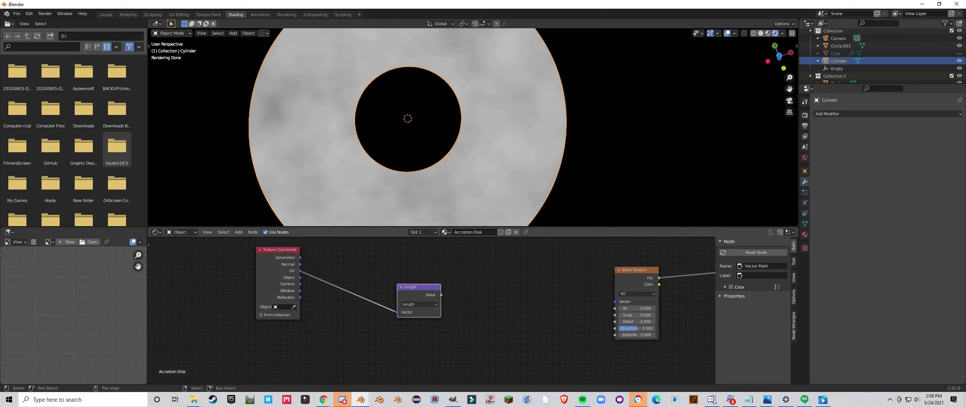
left_click_drag(300, 277, 311, 284)
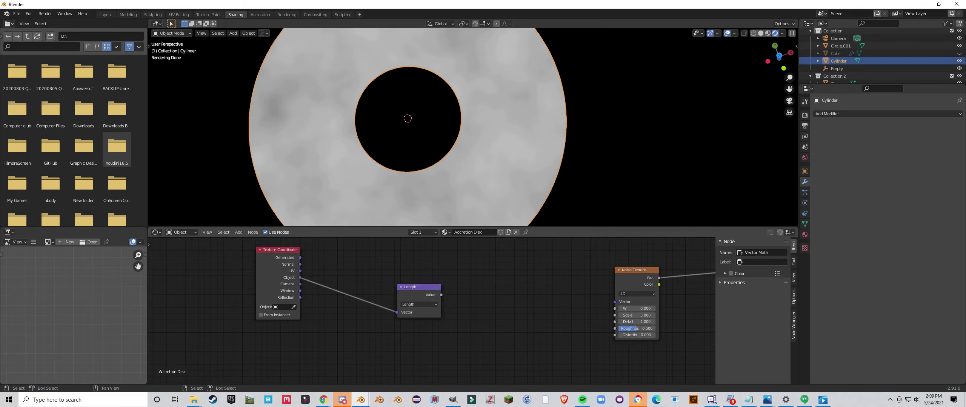
- Connect the Length node's Value to the 4D Noise Texture's W and the Texture Coordinate's Object output to its Vector, then lower the Length node
left_click_drag(441, 295, 613, 309)
middle_click_drag(603, 313, 603, 329)
left_click(595, 329)
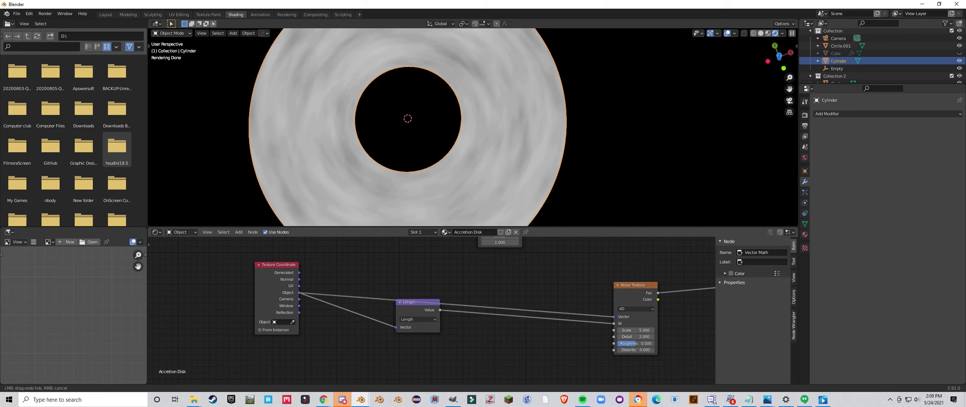
left_click_drag(612, 318, 613, 318)
left_click_drag(418, 302, 408, 335)
- Insert a Math node between the Length node and the Noise Texture's W input, set to Power with an exponent of 2.6
middle_click_drag(509, 345, 373, 328)
key("shift+a")
mouse_move(373, 328)
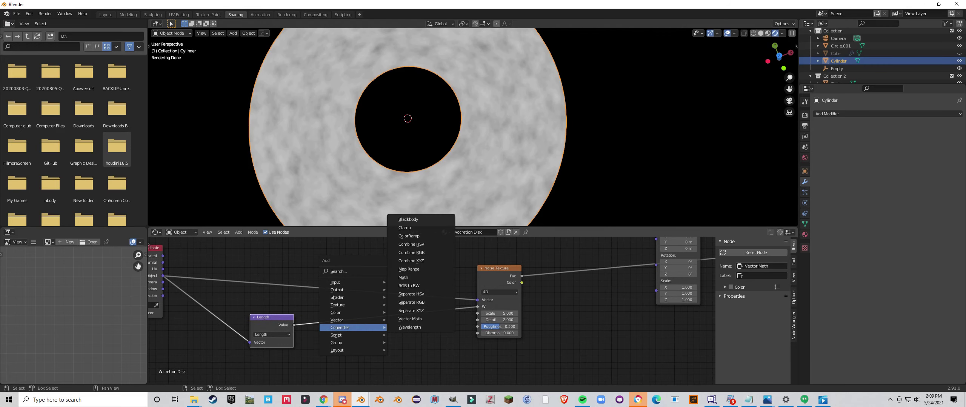
left_click(406, 277)
left_click(369, 305)
left_click(390, 324)
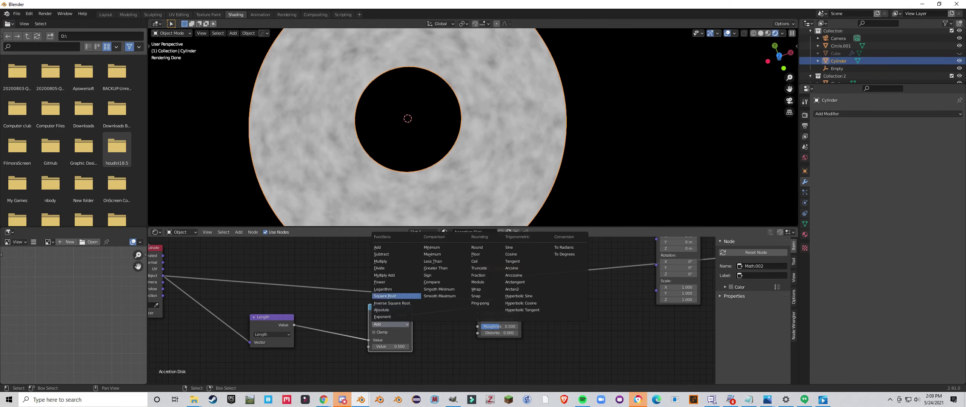
left_click(392, 282)
left_click_drag(390, 346, 398, 347)
mouse_move(466, 347)
left_mouse_down()
mouse_move(492, 347)
mouse_move(428, 347)
left_mouse_up()
left_click_drag(391, 308, 377, 312)
- Change the Math node's operation to Multiply with a value of 3.3
scroll(513, 261, "down", 1)
scroll(415, 309, "up", 1)
left_click(407, 314)
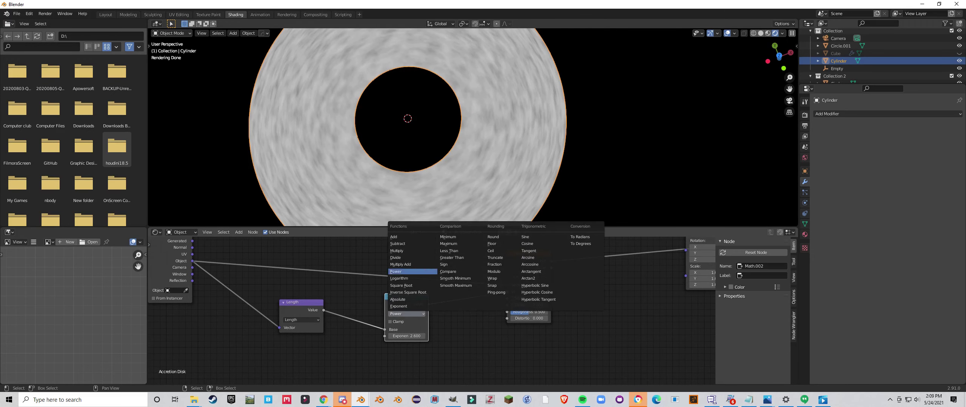
left_click(397, 251)
left_click_drag(406, 336, 415, 336)
scroll(432, 309, "up", 2)
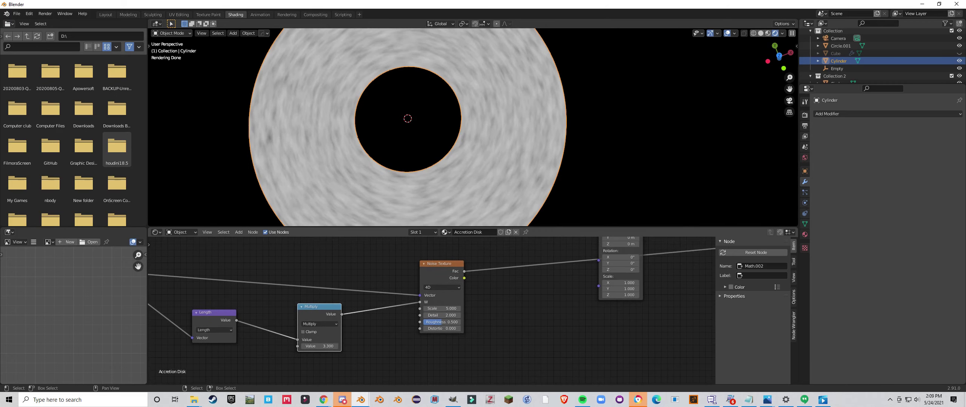
- Set the Multiply value to 2.2 and the 4D Noise Texture's scale to 4.8, detail to 7 and roughness to 0.55
left_click_drag(445, 308, 393, 308)
middle_click_drag(290, 355, 304, 332)
scroll(304, 332, "up", 4)
left_click_drag(305, 332, 289, 333)
left_click_drag(516, 267, 547, 268)
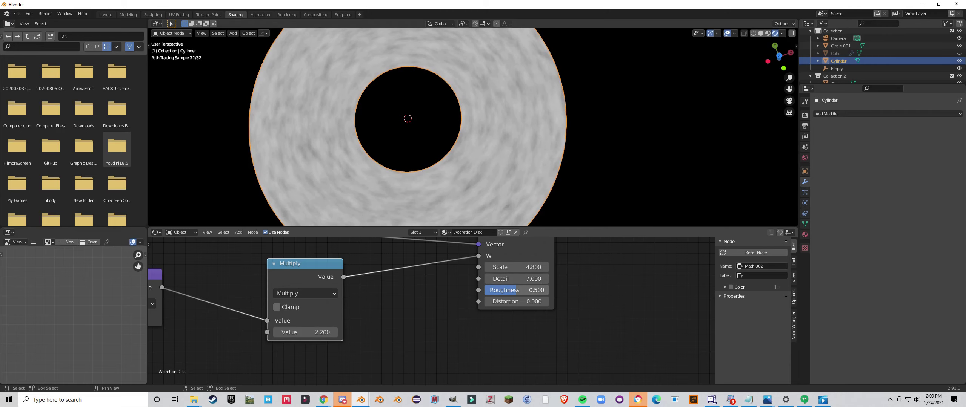
scroll(428, 296, "down", 5)
middle_click_drag(456, 281, 428, 330)
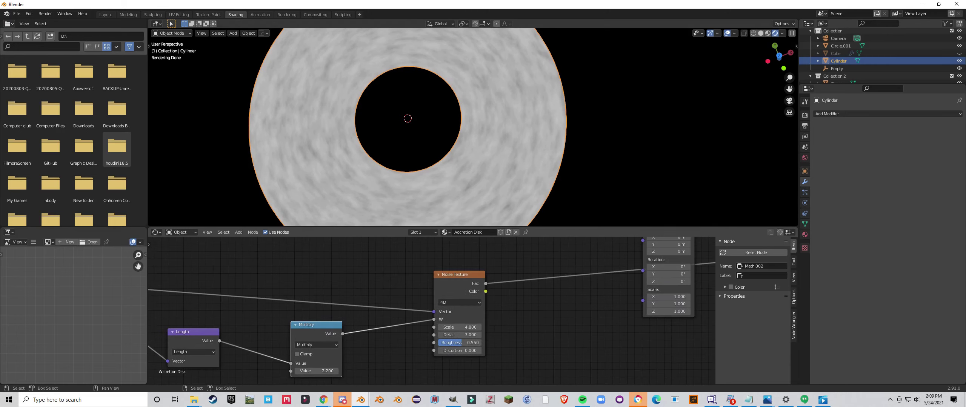
- Reposition the 4D Noise Texture closer to the Multiply node to make room before the Mapping node
scroll(435, 315, "down", 3)
left_click_drag(447, 291, 429, 321)
scroll(340, 268, "down", 3)
middle_click_drag(426, 289, 413, 291)
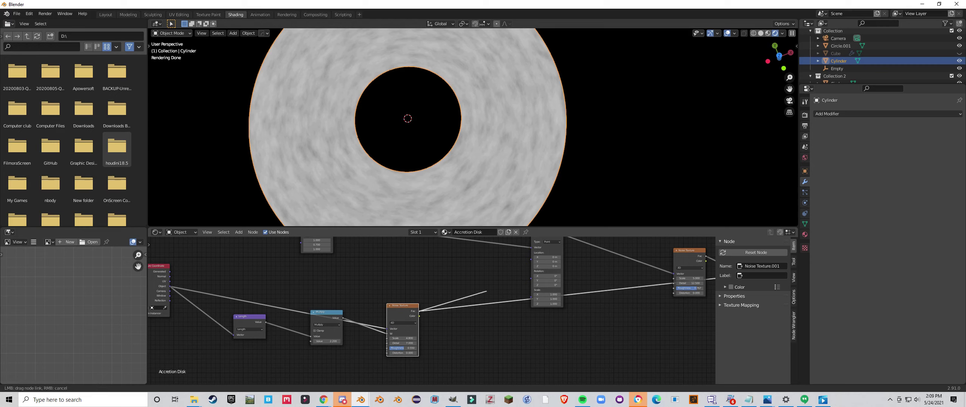
left_click_drag(481, 289, 477, 288)
middle_click_drag(478, 288, 426, 303)
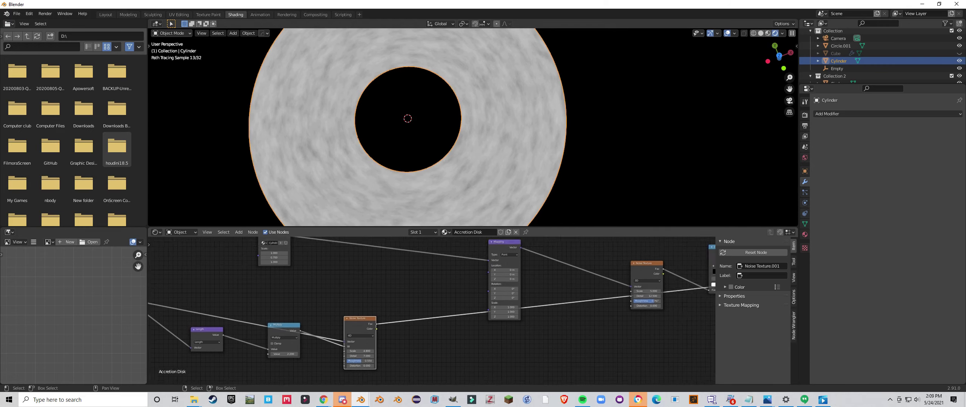
scroll(426, 303, "up", 1)
key("shift+a")
mouse_move(426, 302)
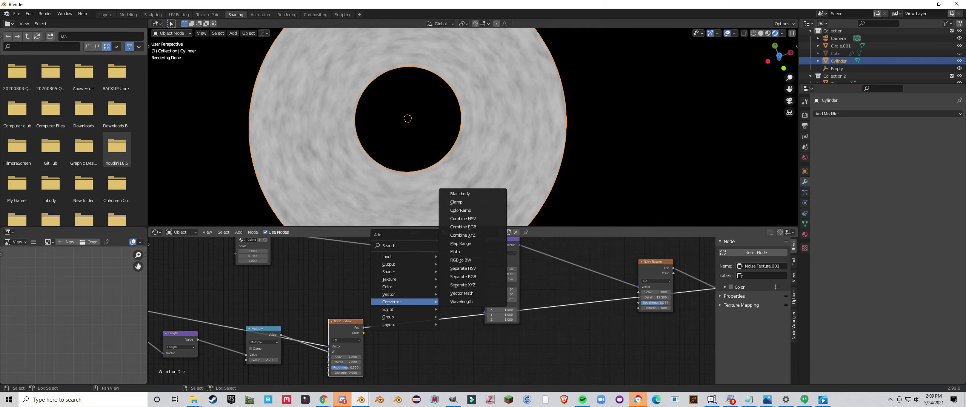
left_click(468, 285)
right_click(470, 284)
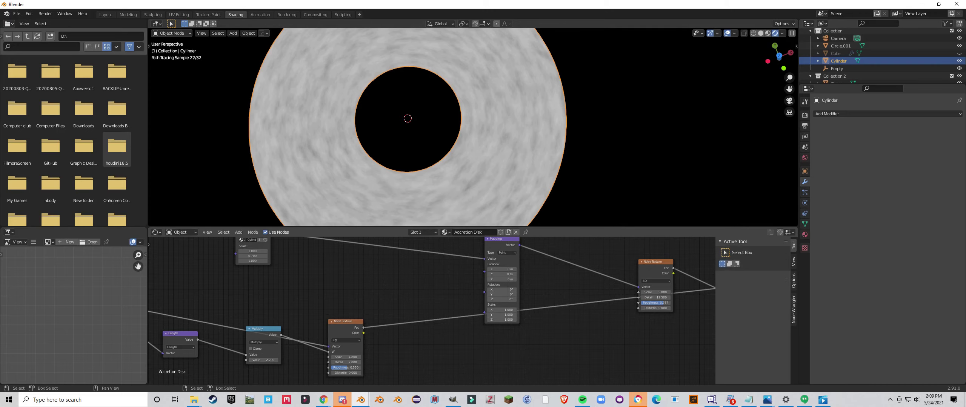
- Add a Combine XYZ node, feed its X from the 4D Noise Texture's Fac and connect its Vector to the Mapping node's Scale
key("shift+a")
mouse_move(470, 284)
left_click(506, 217)
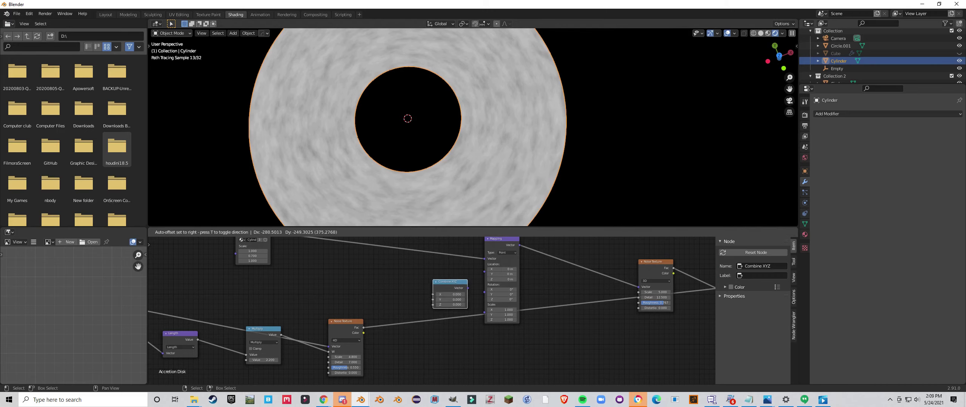
left_click(450, 288)
left_click_drag(433, 294, 385, 321)
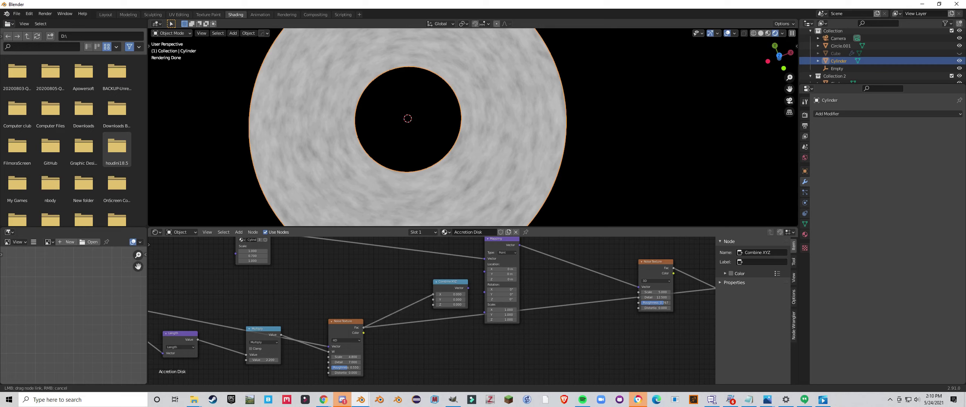
scroll(449, 300, "up", 3)
left_click_drag(453, 282, 424, 327)
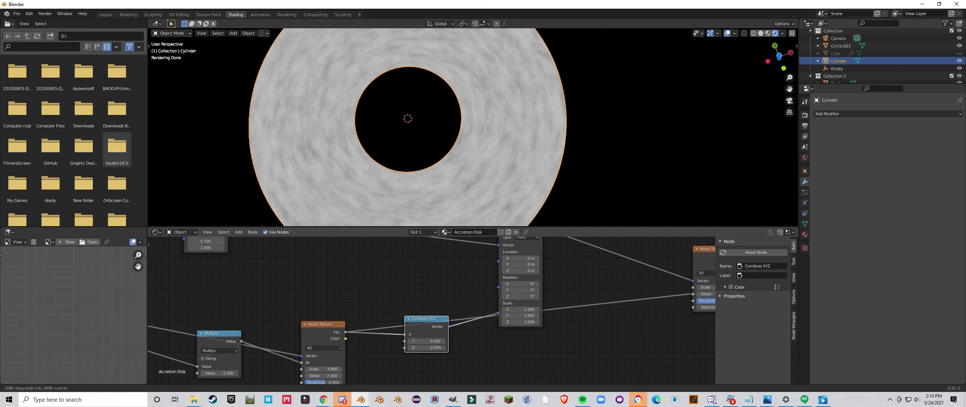
left_click_drag(448, 327, 498, 313)
- Preview the output of the final Math node on the ring and examine the resulting pattern
scroll(431, 310, "down", 3)
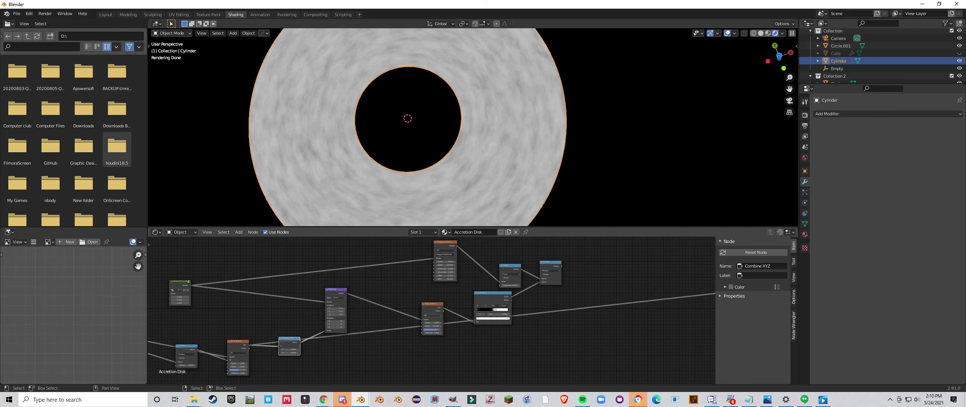
left_click(550, 267, "ctrl+shift")
scroll(483, 143, "up", 2)
middle_click_drag(483, 143, 485, 125)
scroll(431, 311, "down", 1)
middle_click_drag(309, 343, 430, 301)
scroll(430, 302, "up", 3)
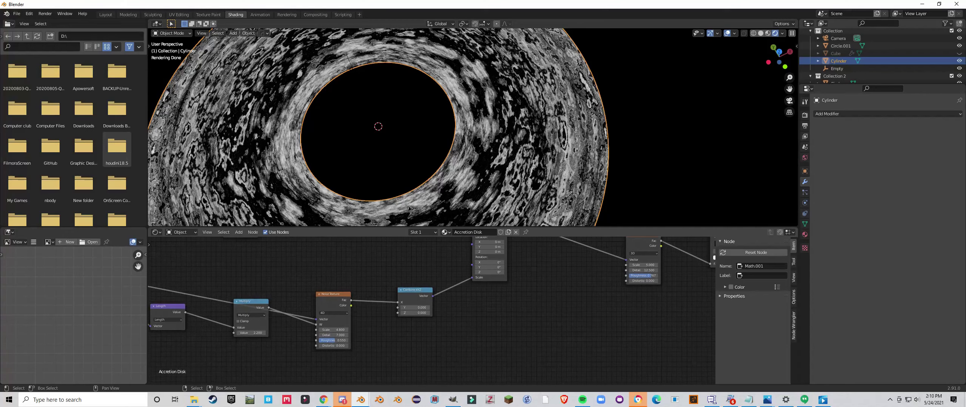
- Disconnect the Combine XYZ node from the Mapping node's Scale and delete it
left_click_drag(472, 285, 451, 298)
left_click(419, 297)
scroll(431, 311, "down", 3)
middle_click_drag(419, 297, 428, 319)
scroll(428, 319, "up", 3)
left_click_drag(428, 320, 434, 306)
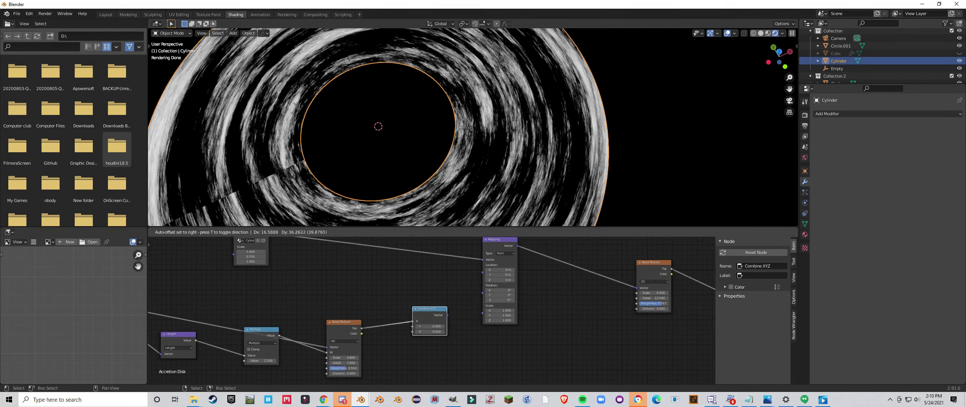
middle_click_drag(434, 307, 462, 307)
scroll(463, 308, "up", 1)
scroll(431, 310, "up", 1)
key("shift+a")
mouse_move(430, 315)
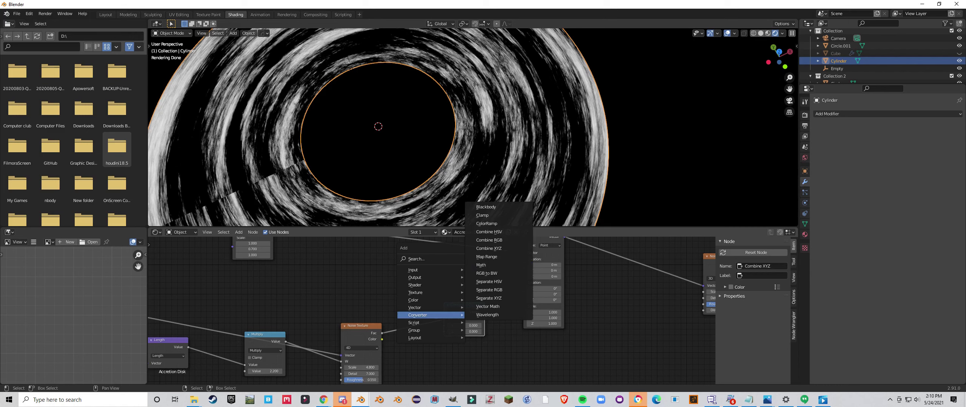
key("Escape")
key("x")
- Add a MixRGB node beside the 4D Noise Texture and connect the noise's Color output to its Color1 input
scroll(400, 279, "up", 1)
key("shift+a")
mouse_move(401, 270)
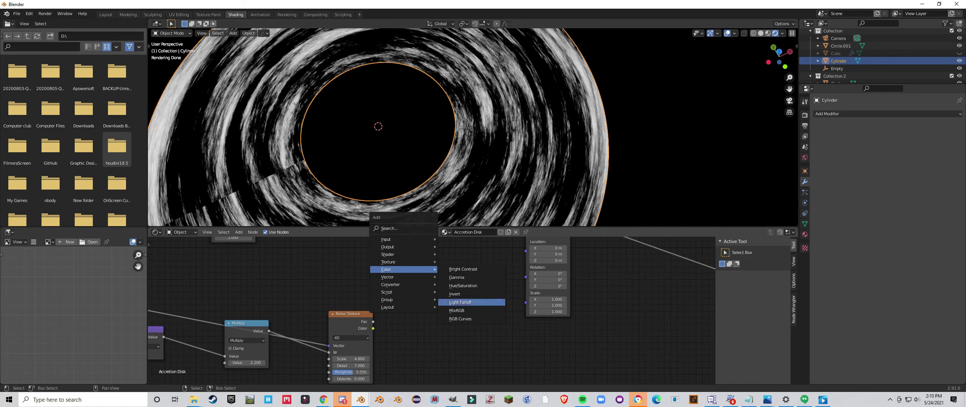
left_click(456, 311)
left_click(458, 302)
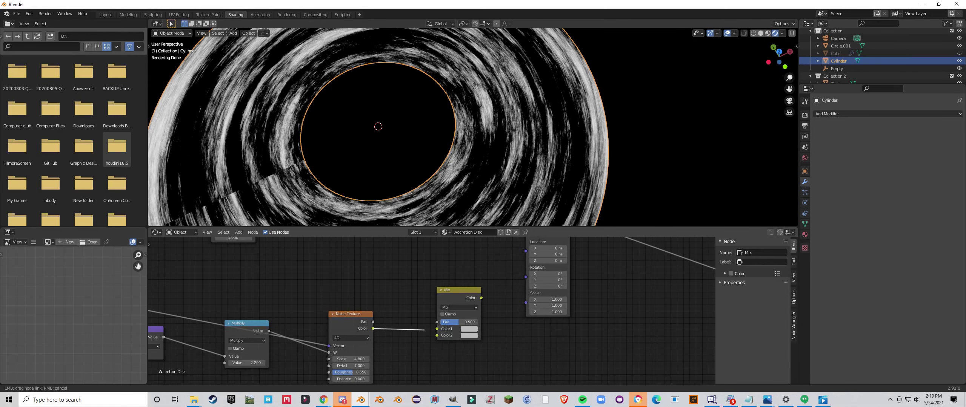
scroll(433, 312, "up", 1)
- Set the MixRGB node to Subtract with a factor of 1 and move it closer to the Noise Texture
left_click(459, 308)
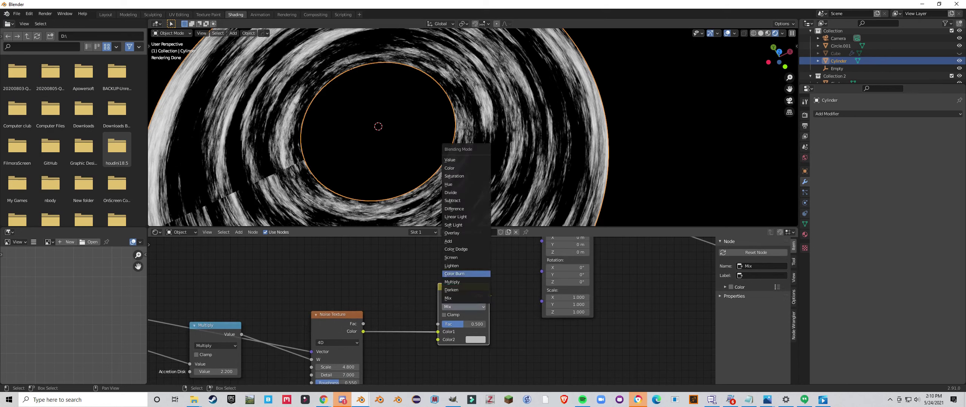
left_click(453, 201)
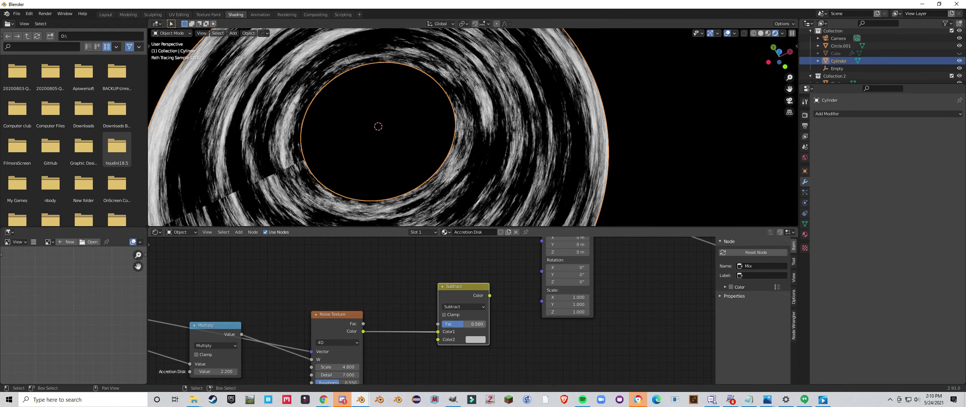
left_click_drag(464, 324, 489, 325)
left_click_drag(463, 287, 406, 297)
- Add a Math node after the Subtract node and switch its type to MixRGB
scroll(470, 309, "down", 3)
middle_click_drag(469, 309, 427, 317)
key("shift+a")
mouse_move(427, 316)
mouse_move(392, 332)
left_click(465, 272)
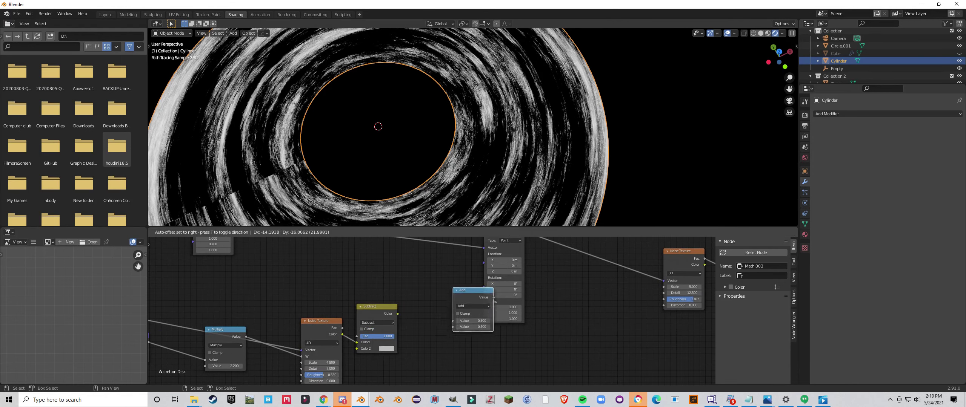
key("shift+s")
mouse_move(415, 300)
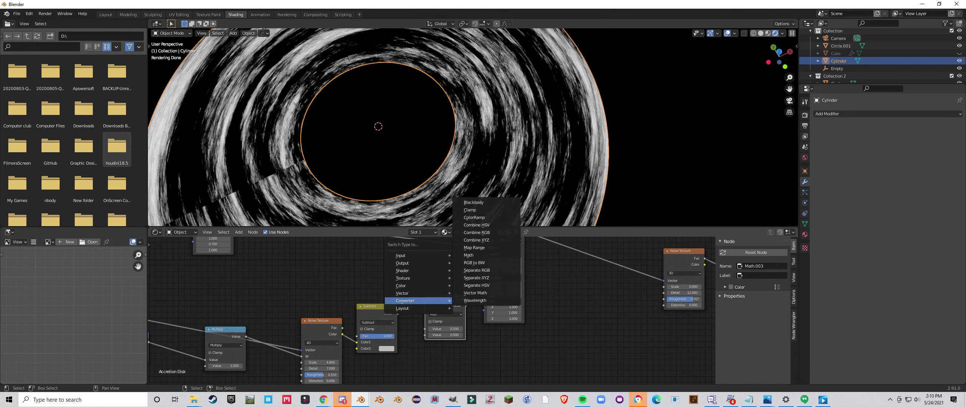
mouse_move(404, 286)
left_click(471, 324)
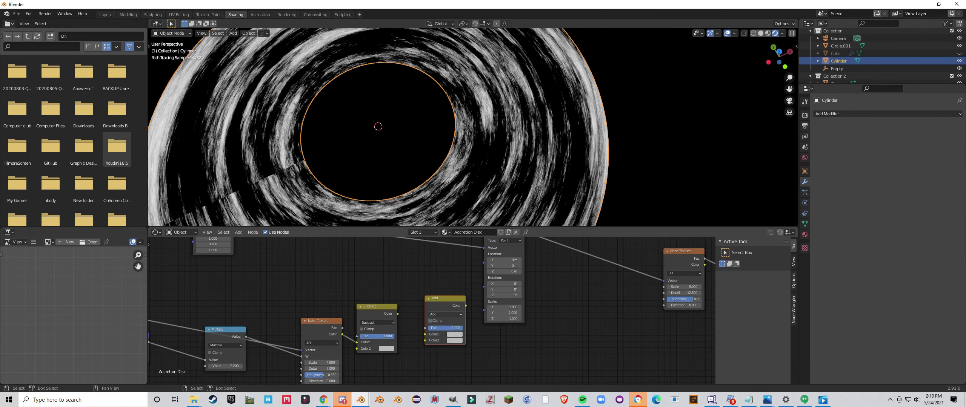
- Set the new MixRGB node to Multiply and connect the Subtract node's Color output to its Color1 input
left_click(445, 314)
left_click(442, 295)
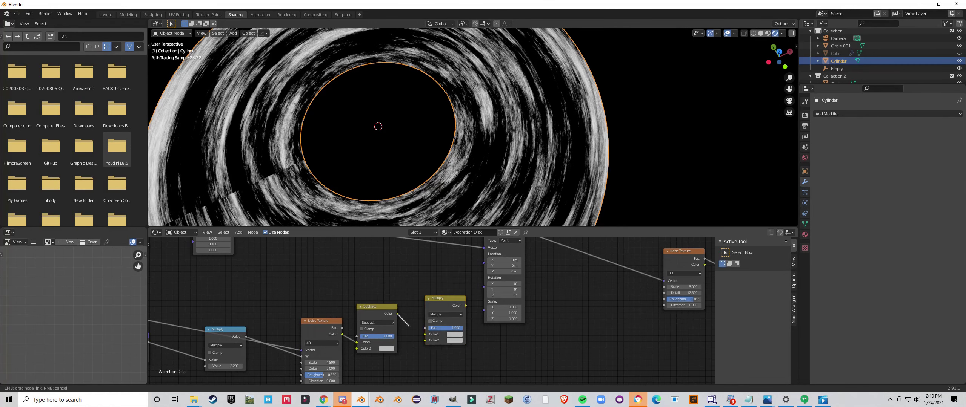
left_click_drag(424, 335, 424, 335)
- Add a Value node below the Subtract node and connect it to the MixRGB Multiply node's Color2 input
scroll(409, 352, "down", 2)
middle_click_drag(409, 352, 424, 332)
key("shift+a")
mouse_move(415, 286)
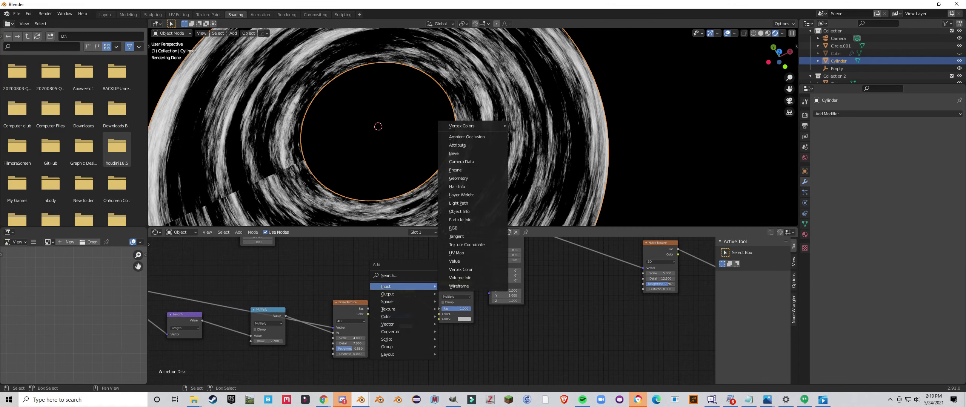
left_click(456, 261)
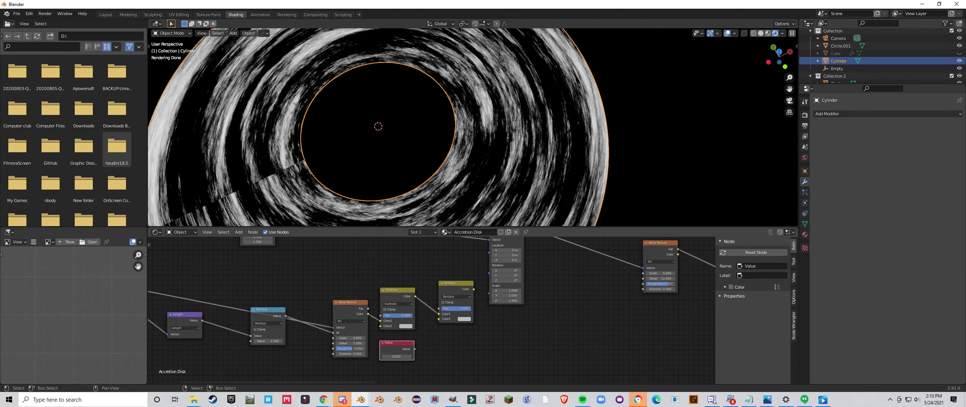
left_click_drag(438, 319, 438, 319)
- Shift the Mapping node away from the MixRGB Multiply node and connect the Multiply's Color output to its Location input
middle_click_drag(442, 313, 395, 364)
left_click_drag(458, 271, 506, 271)
middle_click_drag(439, 349, 419, 324)
scroll(432, 315, "up", 2)
left_click_drag(418, 310, 452, 286)
left_click_drag(491, 266, 491, 266)
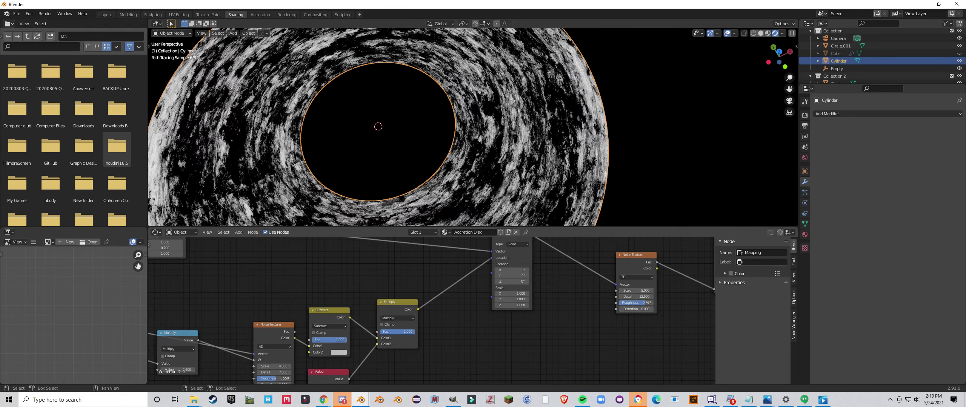
- Set the Value node to 0.1 and check the distortion of the ring pattern up close and from afar
scroll(473, 127, "up", 5)
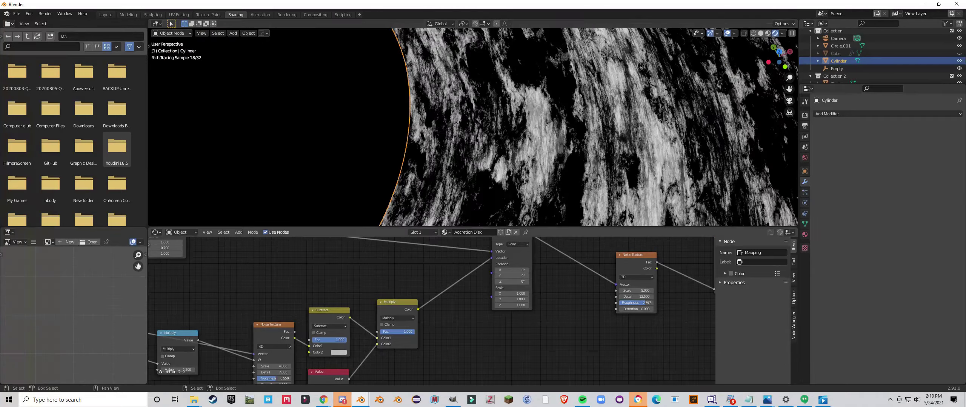
middle_click_drag(504, 177, 511, 173)
middle_click_drag(511, 270, 493, 305)
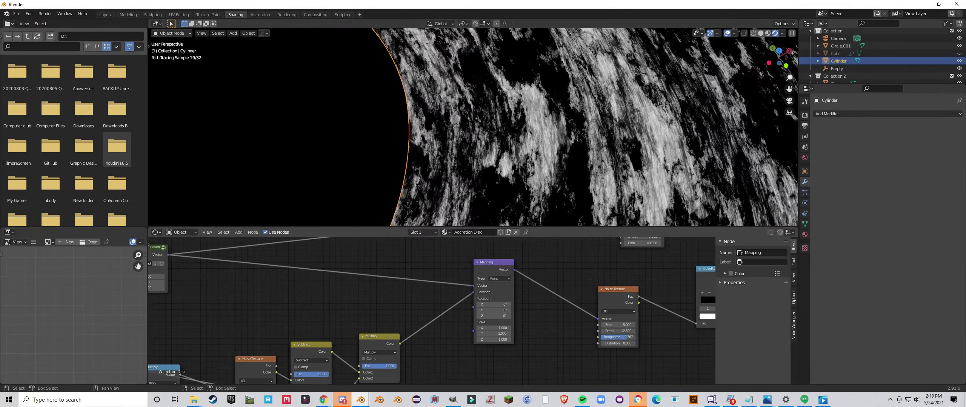
left_click(493, 263)
scroll(473, 128, "up", 3)
middle_click_drag(339, 370, 444, 282)
scroll(434, 313, "up", 3)
left_click(409, 343)
key("Return")
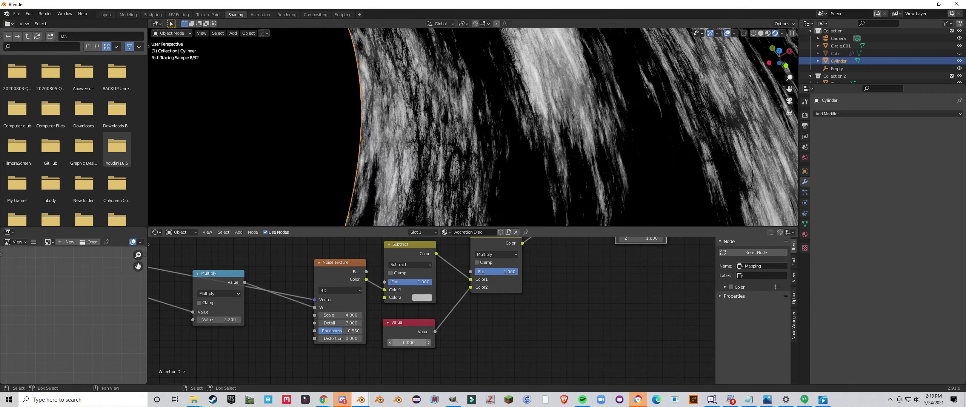
left_click(429, 343)
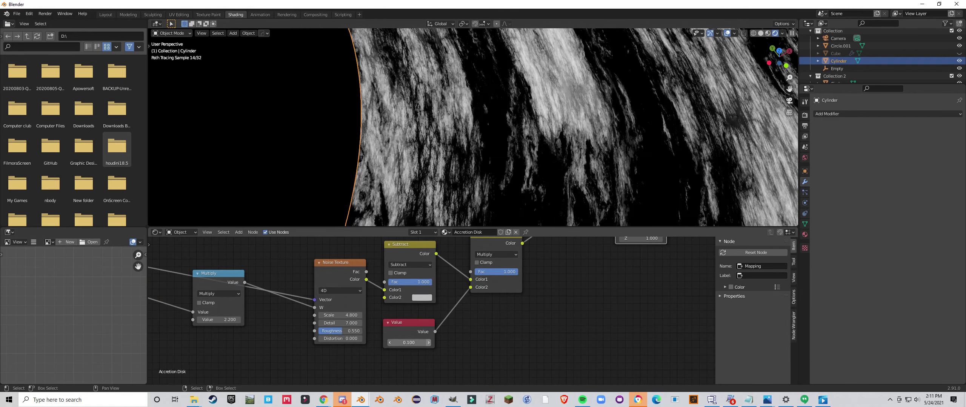
scroll(471, 126, "down", 5)
scroll(475, 120, "down", 2)
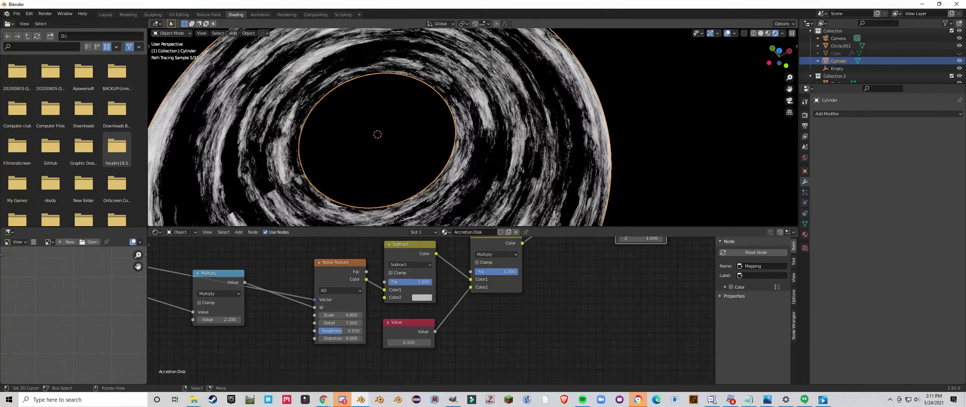
scroll(475, 121, "up", 8)
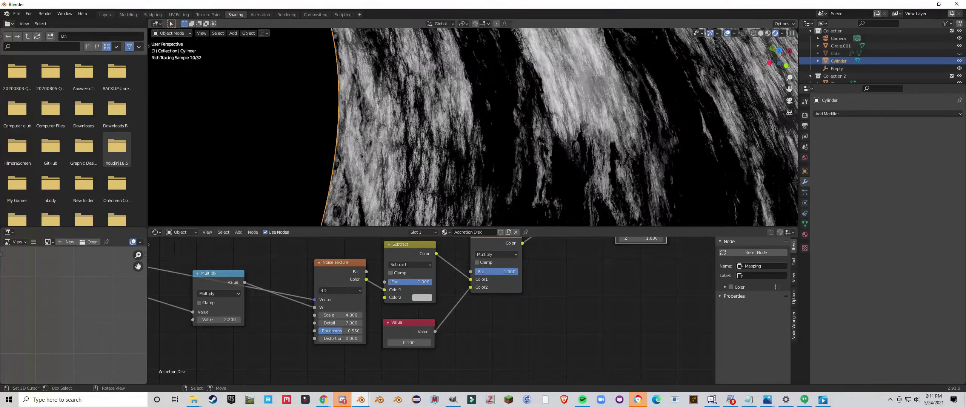
- Adjust the Roughness of the 4D Noise Texture that drives the distortion, judging it close up on the ring
middle_click_drag(475, 121, 419, 83)
scroll(430, 310, "up", 2)
scroll(430, 309, "up", 1)
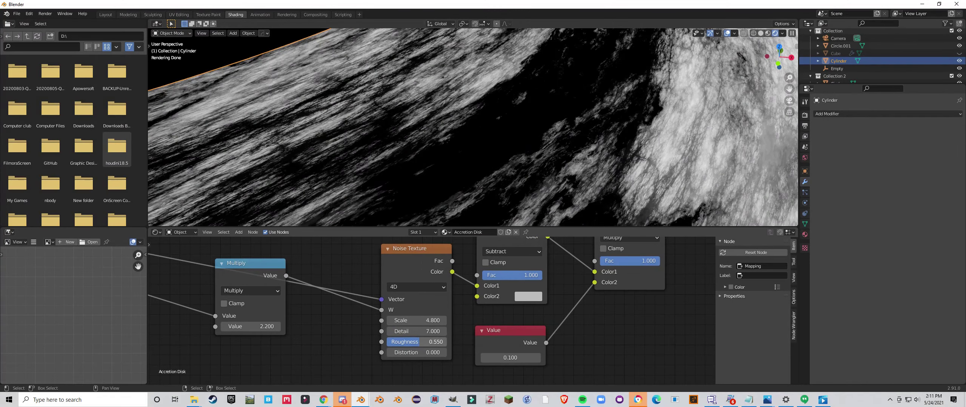
left_click_drag(426, 342, 417, 320)
- Duplicate the Mapping node with its input links, place it above the original, and connect its Vector output to the Musgrave Texture's Vector input
scroll(425, 318, "down", 12)
middle_click_drag(424, 317, 395, 353)
scroll(395, 351, "down", 4)
middle_click_drag(444, 296, 431, 319)
scroll(431, 319, "up", 5)
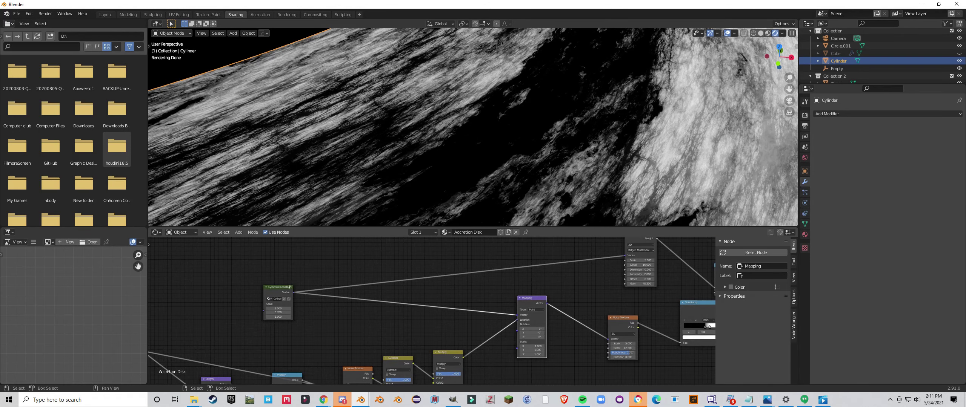
key("shift+d")
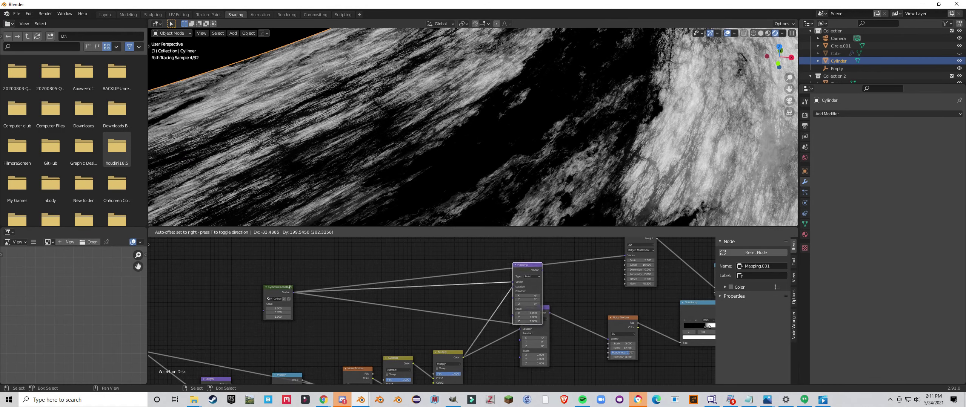
left_click(531, 246)
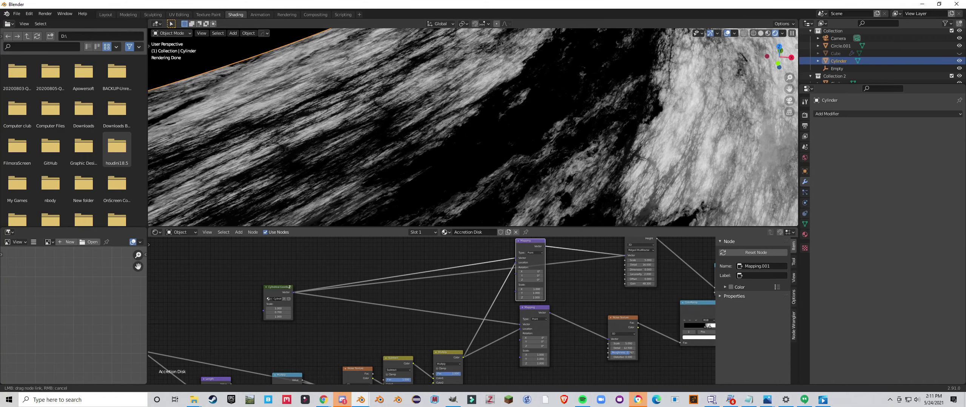
left_click_drag(623, 256, 624, 256)
scroll(473, 151, "down", 3)
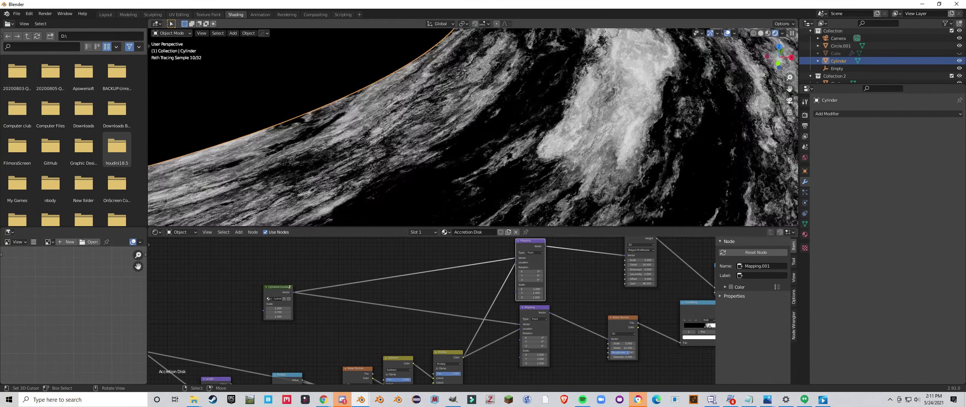
- Duplicate the MixRGB Multiply and Value nodes with their links, place them above, and connect the new Multiply's Color output to the upper Mapping's Location
scroll(473, 151, "down", 2)
middle_click_drag(409, 373, 424, 313)
scroll(423, 313, "up", 3)
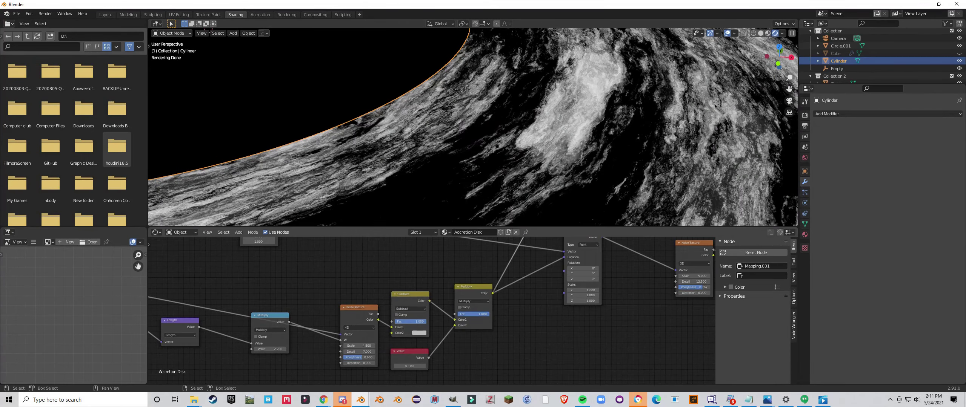
left_click_drag(471, 294, 473, 310)
left_click(408, 357, "shift")
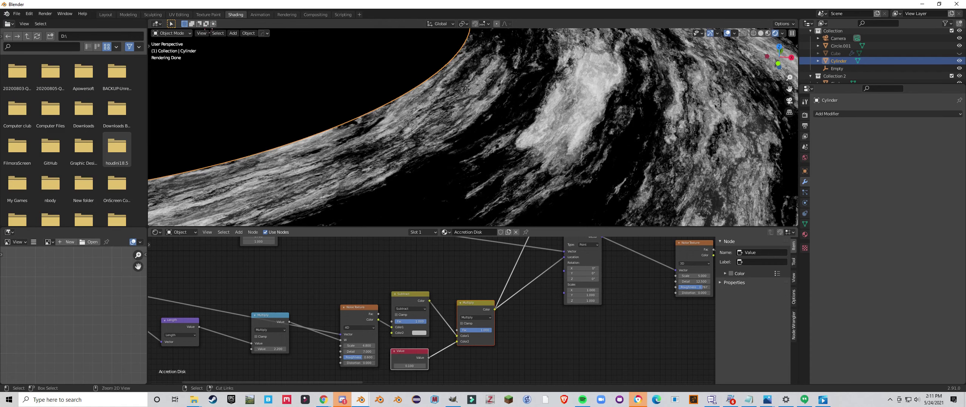
key("ctrl+shift+d")
left_click(408, 267)
middle_click_drag(408, 268, 369, 342)
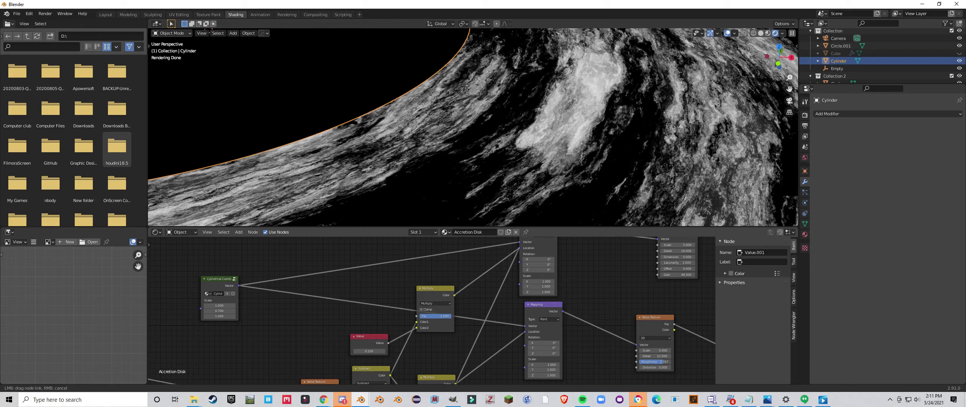
left_click_drag(517, 250, 519, 248)
- Set the duplicated Value node to 0.025 while examining the ring pattern up close
scroll(432, 311, "up", 1)
middle_click_drag(491, 166, 517, 182)
scroll(501, 179, "up", 2)
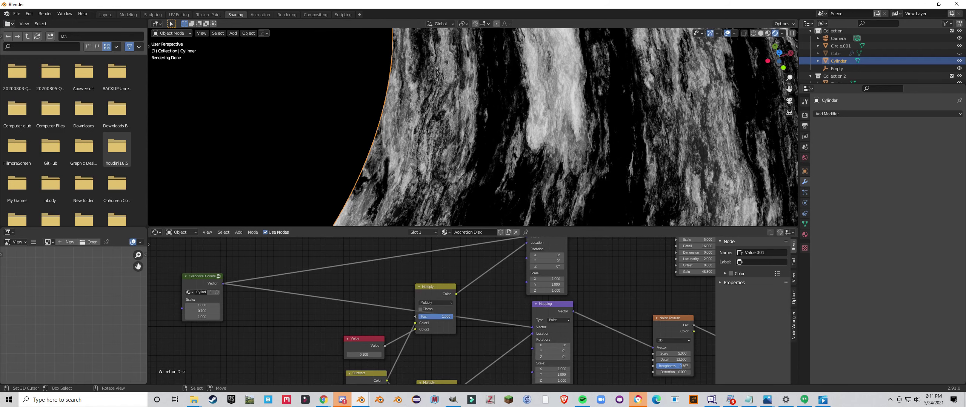
scroll(473, 128, "up", 4)
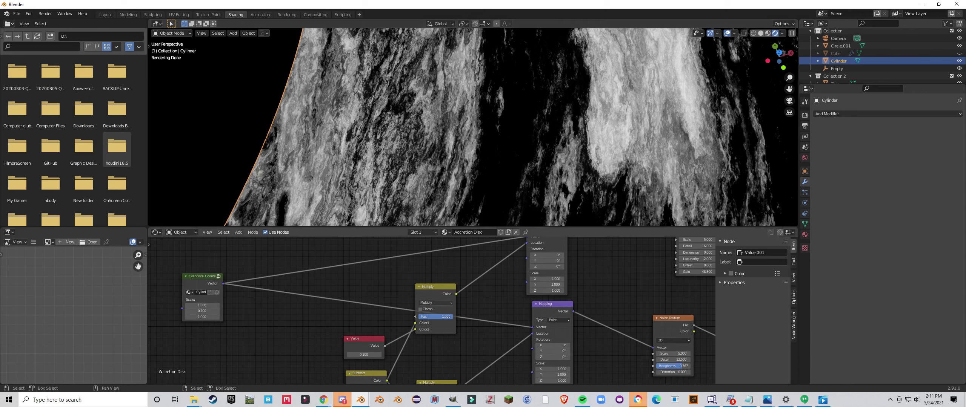
middle_click_drag(364, 355, 409, 332)
scroll(409, 332, "up", 2)
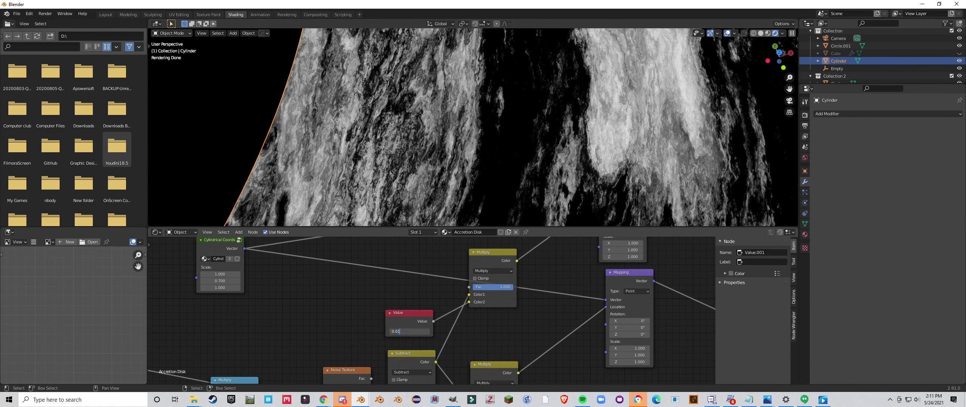
key("Return")
scroll(472, 128, "up", 4)
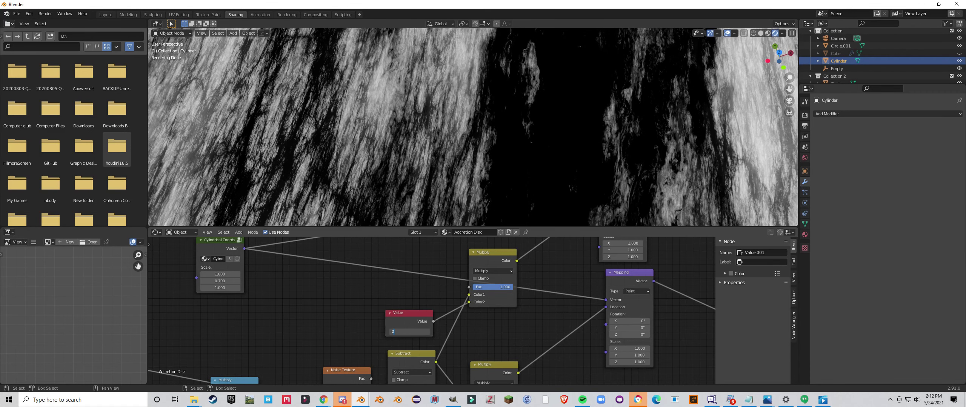
key("Return")
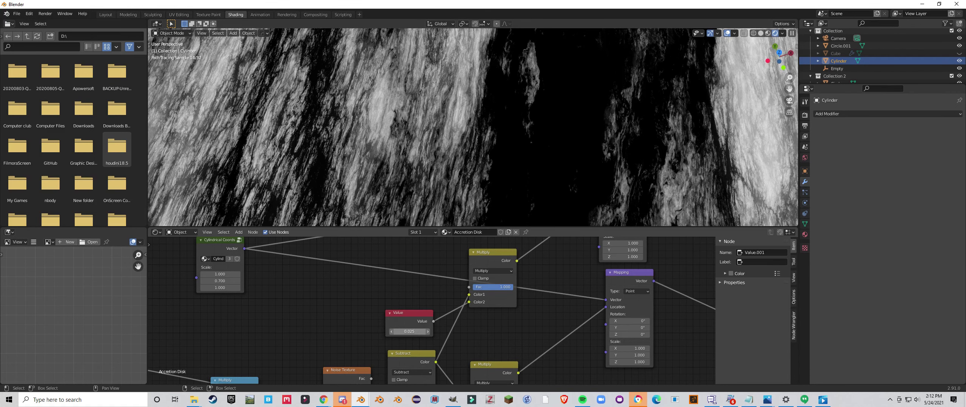
- Set the 4D Noise Texture's Detail to 9 and check the ring's distortion from a low angle
scroll(430, 316, "down", 1)
middle_click_drag(430, 328, 521, 252)
scroll(520, 252, "up", 1)
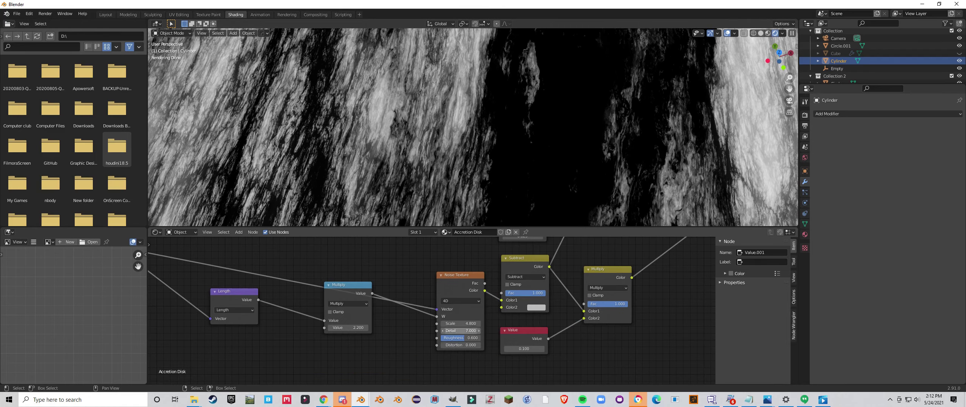
left_click_drag(460, 331, 482, 331)
middle_click_drag(471, 159, 511, 124)
middle_click_drag(449, 142, 410, 136)
scroll(430, 149, "down", 6)
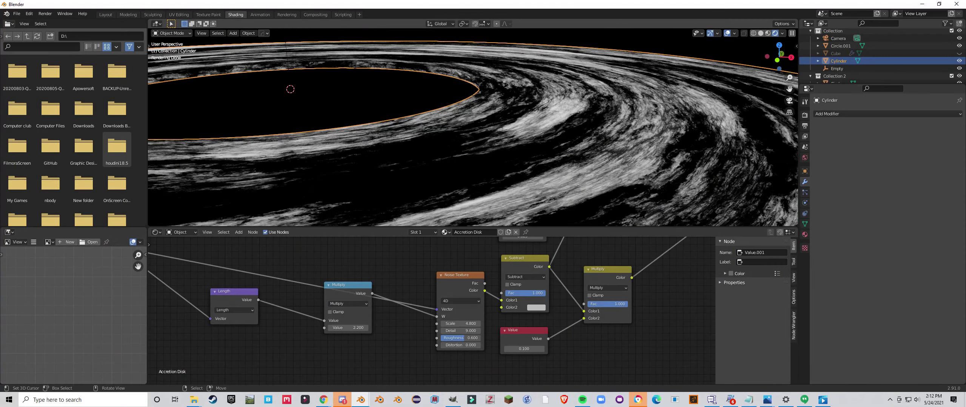
scroll(412, 137, "up", 2)
- Change the interpolation of the ColorRamp fed by the 3D Noise Texture to B-Spline
scroll(547, 295, "down", 7)
middle_click_drag(547, 294, 234, 362)
scroll(234, 362, "up", 4)
scroll(431, 310, "up", 3)
left_click(532, 299)
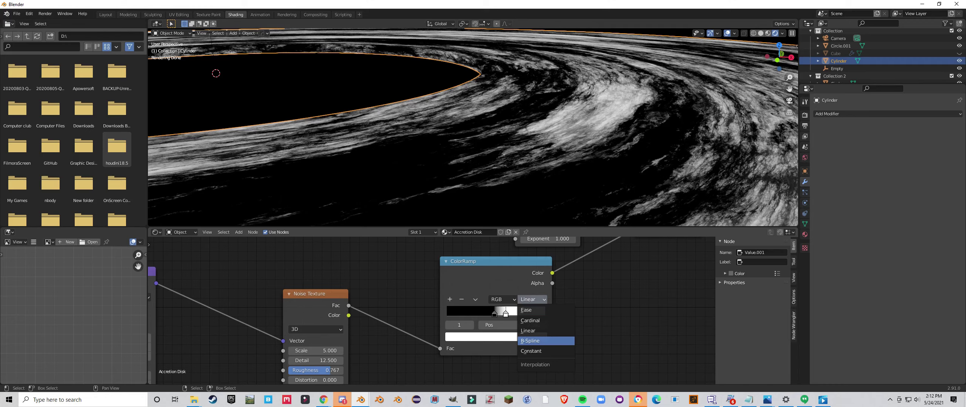
left_click(530, 341)
- Shift the ColorRamp aside, insert a copy of the Power node between it and the Multiply node, and raise the copy's Exponent
scroll(490, 321, "down", 3)
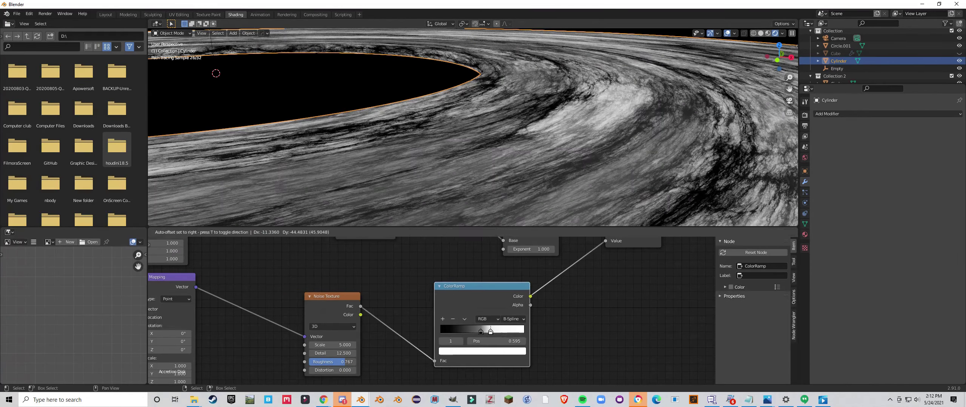
scroll(415, 361, "down", 3)
middle_click_drag(415, 361, 408, 369)
left_click_drag(396, 322, 360, 320)
left_click(428, 267)
key("shift+d")
left_click(430, 337)
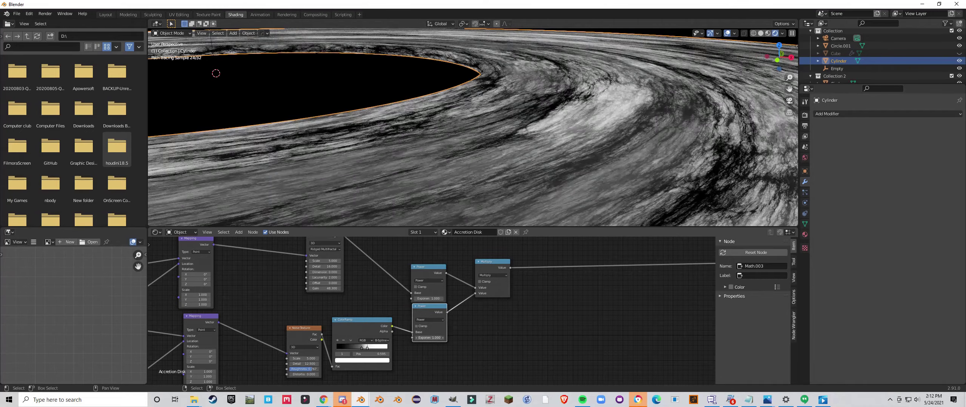
left_click_drag(430, 338, 434, 338)
- Insert another copy of the Power node on the Multiply node's output and set its Exponent to 1.2
scroll(473, 128, "down", 5)
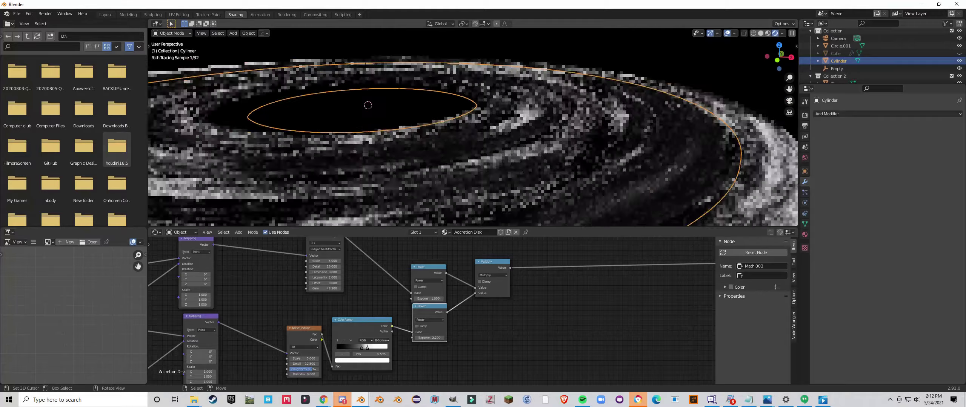
scroll(473, 128, "down", 1)
middle_click_drag(473, 127, 498, 152)
scroll(473, 127, "down", 4)
scroll(473, 128, "up", 4)
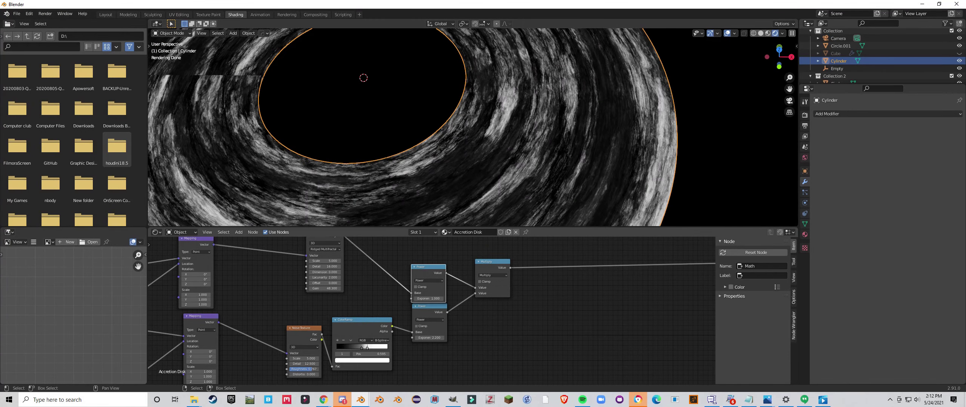
key("shift+d")
left_click(557, 255)
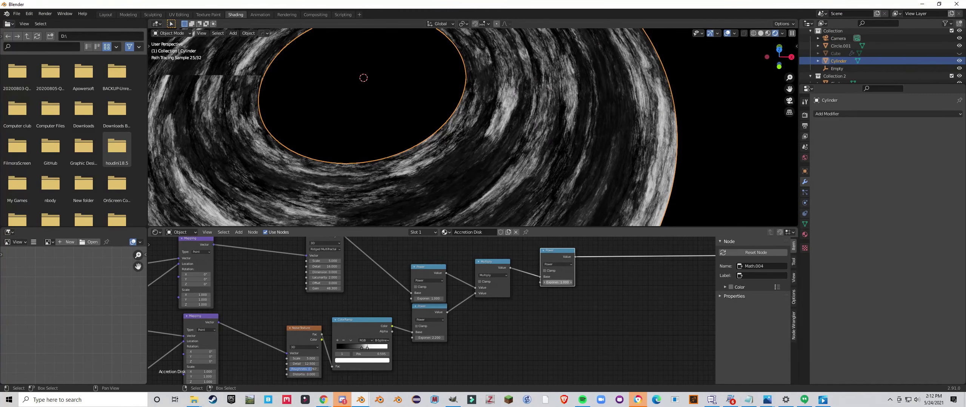
left_click_drag(558, 283, 562, 282)
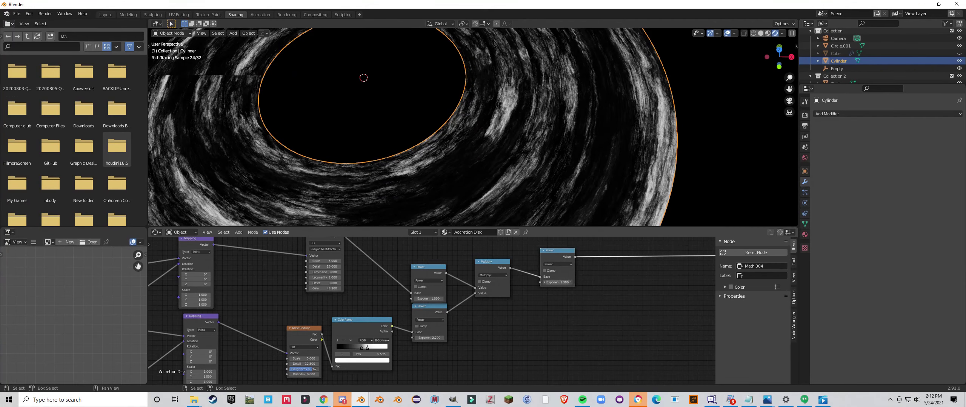
- Inspect the ring's streak pattern and contrast from low angles and up close
middle_click_drag(543, 162, 562, 120)
scroll(473, 128, "up", 3)
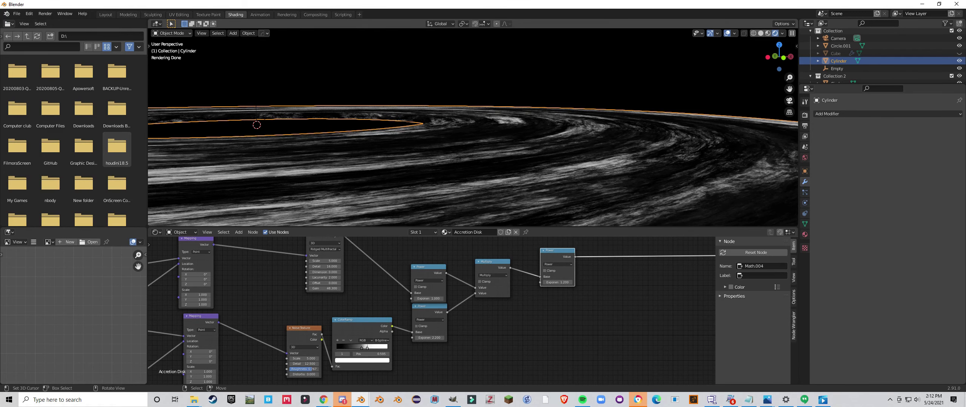
scroll(473, 127, "down", 2)
middle_click_drag(473, 128, 429, 150)
scroll(488, 146, "up", 6)
middle_click_drag(419, 180, 388, 151)
scroll(472, 126, "down", 8)
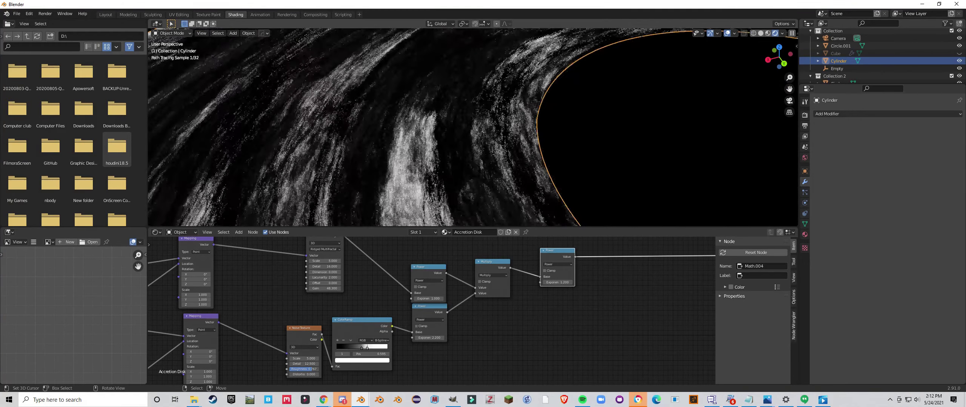
- Switch to the Blender window with Lensing effect.blend and examine the Musgrave Texture branches in its accretion disk node tree
mouse_move(360, 399)
left_click(255, 374)
scroll(471, 297, "down", 6)
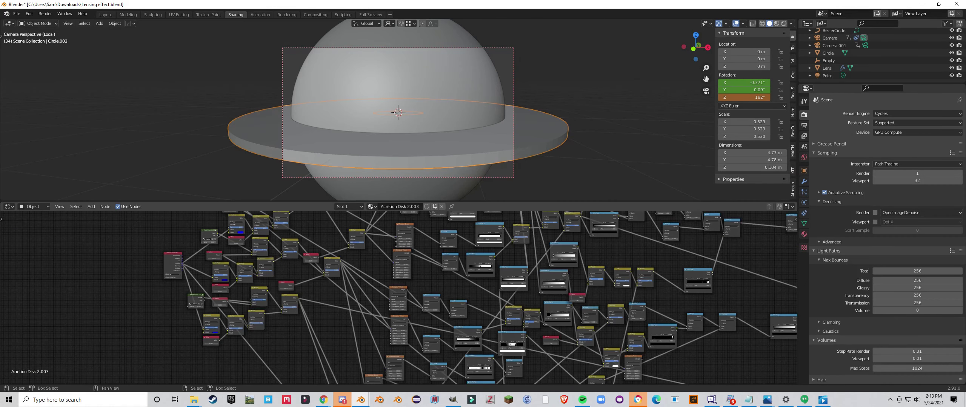
scroll(472, 298, "up", 6)
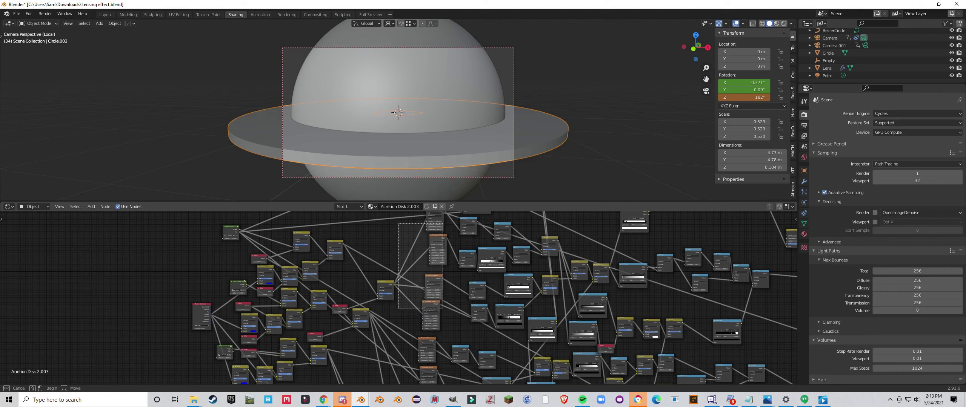
left_click_drag(442, 311, 442, 316)
scroll(462, 277, "up", 8)
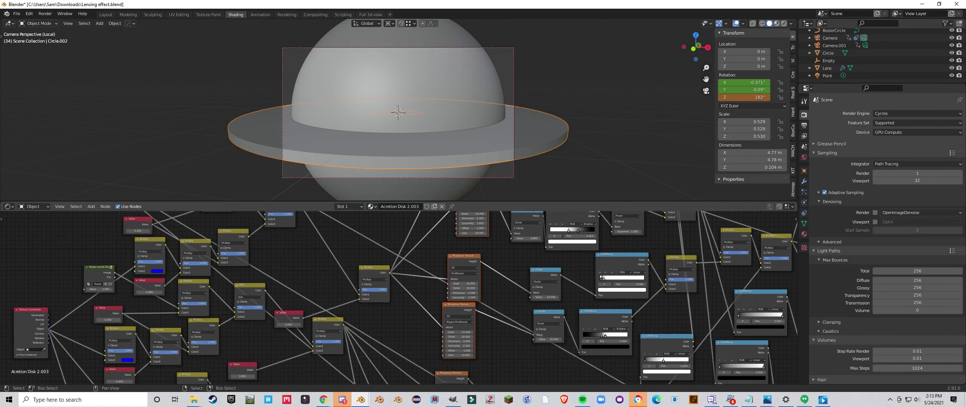
left_click_drag(464, 256, 458, 258)
left_click(419, 302)
middle_click_drag(422, 286, 394, 320)
middle_click_drag(398, 272, 390, 340)
left_click_drag(430, 285, 417, 296)
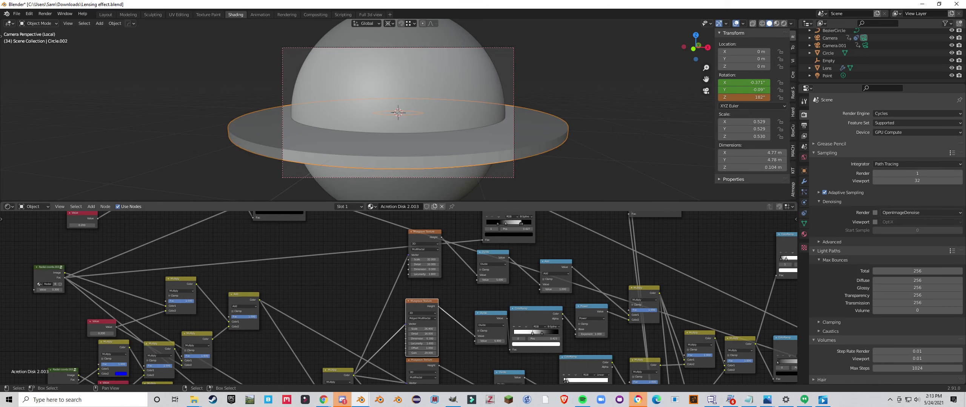
scroll(399, 298, "down", 4)
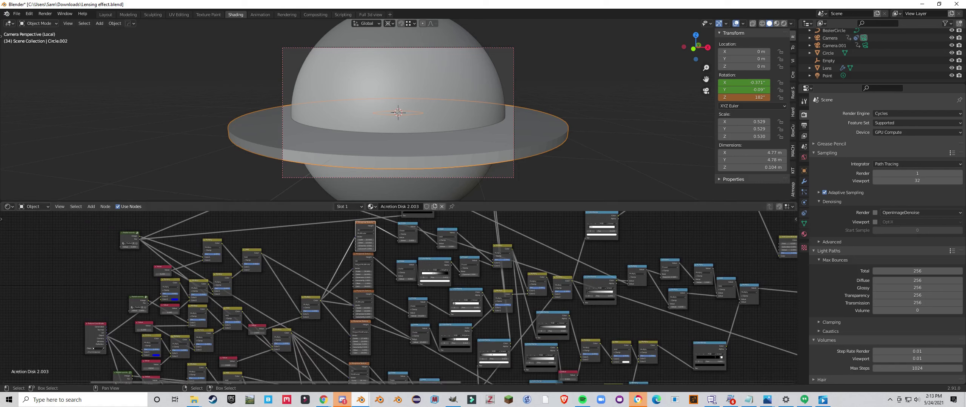
- Switch back to the Blender window with the Accretion Disk material and inspect the ring at an angle and from the top
mouse_move(360, 400)
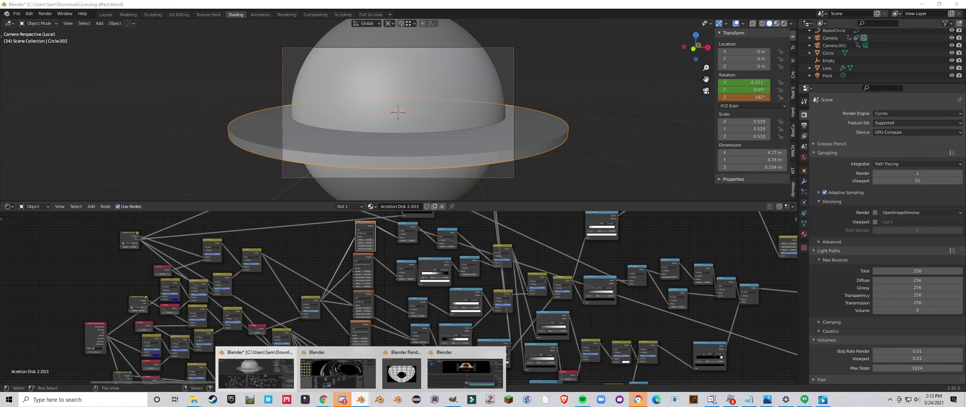
left_click(337, 374)
mouse_move(612, 136)
middle_mouse_down()
mouse_move(769, 149)
mouse_move(724, 78)
mouse_move(646, 41)
mouse_move(736, 63)
mouse_move(675, 127)
mouse_move(682, 170)
mouse_move(586, 156)
middle_mouse_up()
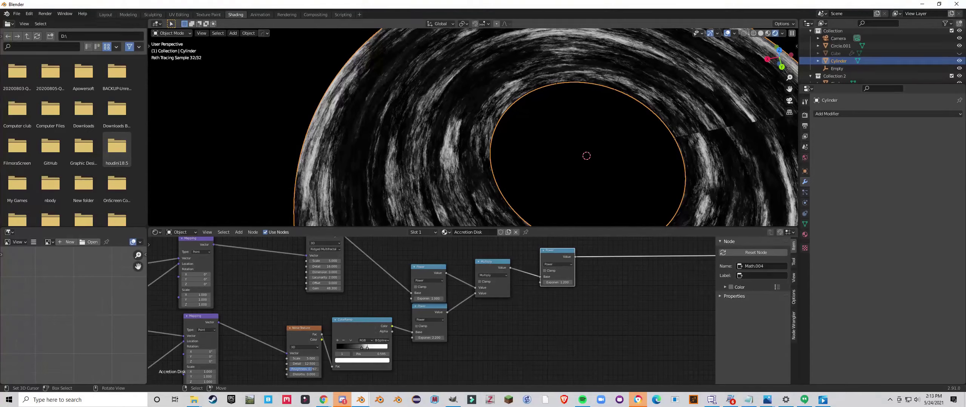
scroll(472, 127, "down", 5)
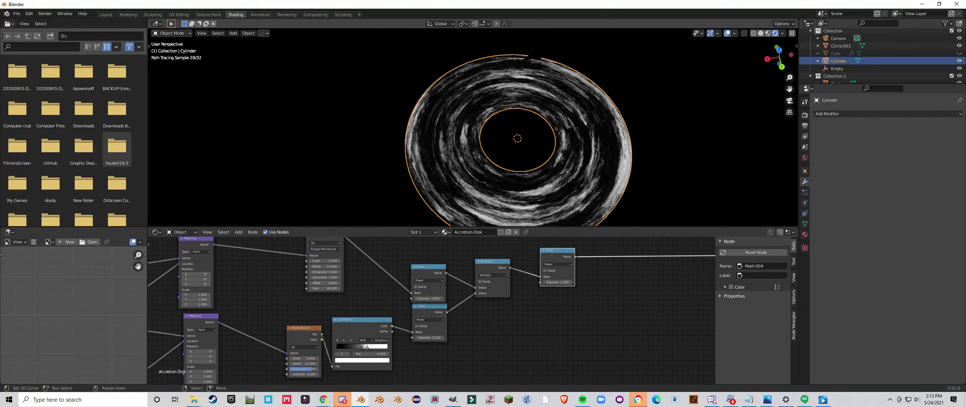
middle_click_drag(586, 156, 569, 164)
scroll(545, 113, "up", 5)
scroll(544, 113, "up", 7)
scroll(550, 161, "down", 7)
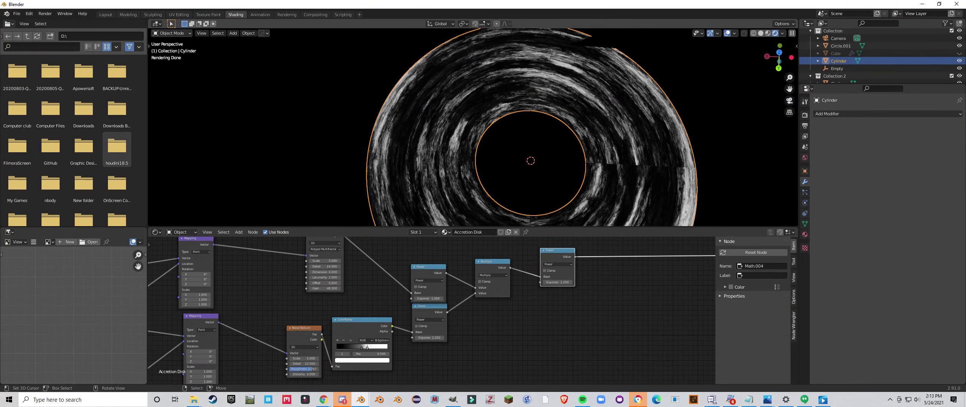
key("KP_7")
scroll(473, 128, "down", 3)
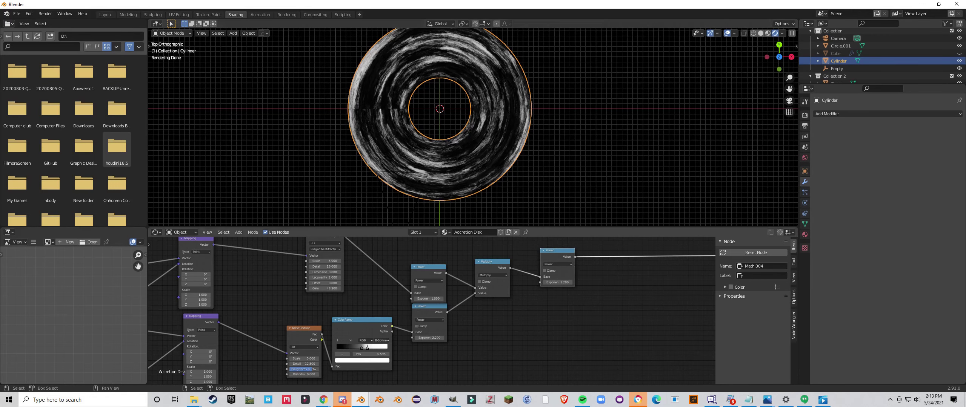
- Shift the Ridged Multifractal Musgrave Texture up, duplicate it above with its input link kept, and preview the copy on the ring
scroll(496, 356, "down", 6)
scroll(356, 264, "up", 8)
mouse_move(417, 290)
left_mouse_down()
mouse_move(395, 294)
mouse_move(401, 286)
left_mouse_up()
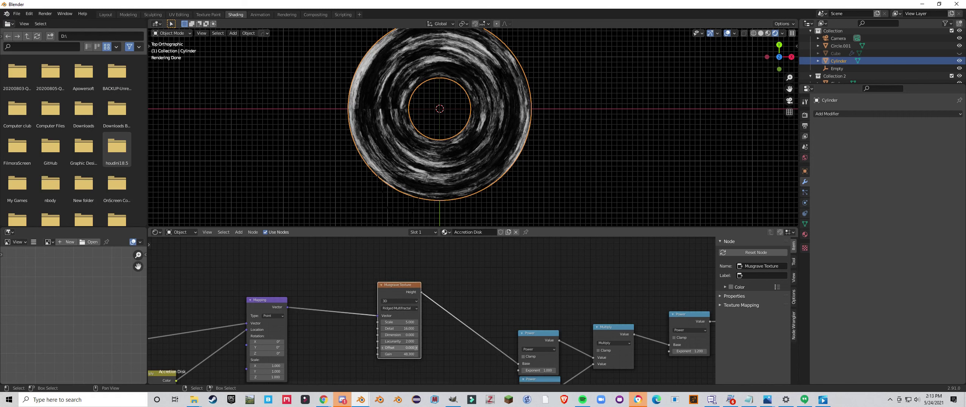
left_click_drag(401, 286, 400, 279)
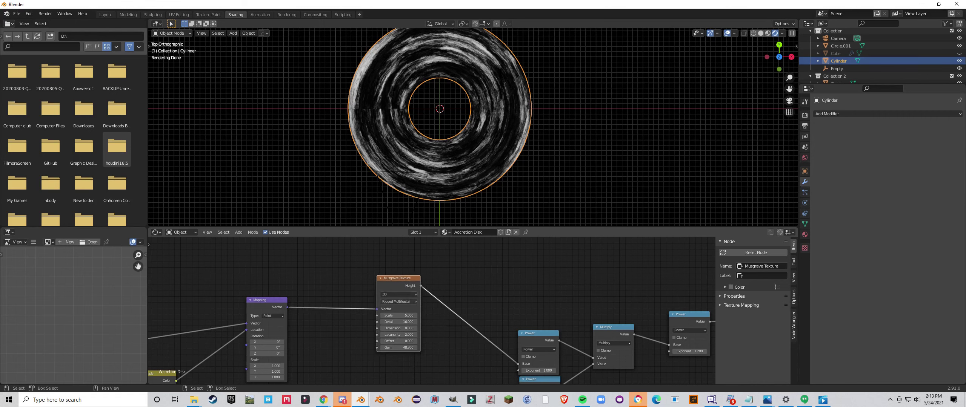
scroll(406, 368, "down", 4)
middle_click_drag(407, 354, 411, 375)
key("ctrl+shift+d")
left_click(401, 256)
middle_click_drag(402, 257, 409, 267)
scroll(404, 267, "up", 9)
left_click(424, 261, "ctrl+shift")
scroll(483, 133, "up", 10)
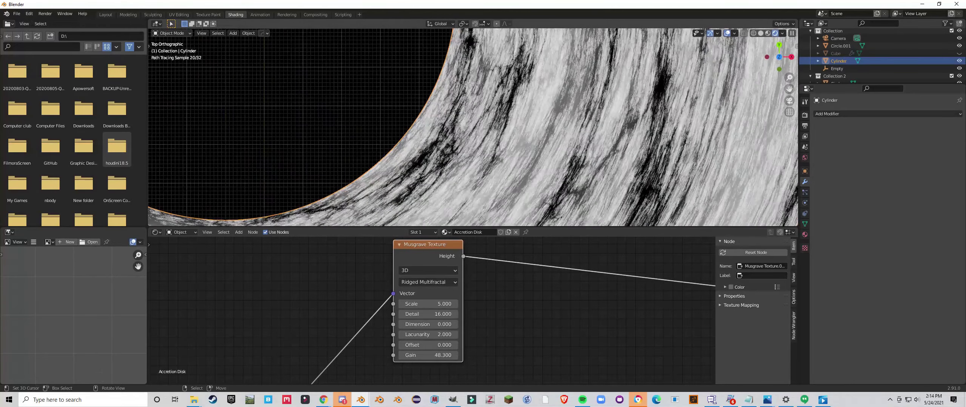
- Try the Multifractal type on the duplicated Musgrave Texture and check the ring's streaks up close and at an angle
left_click(428, 282)
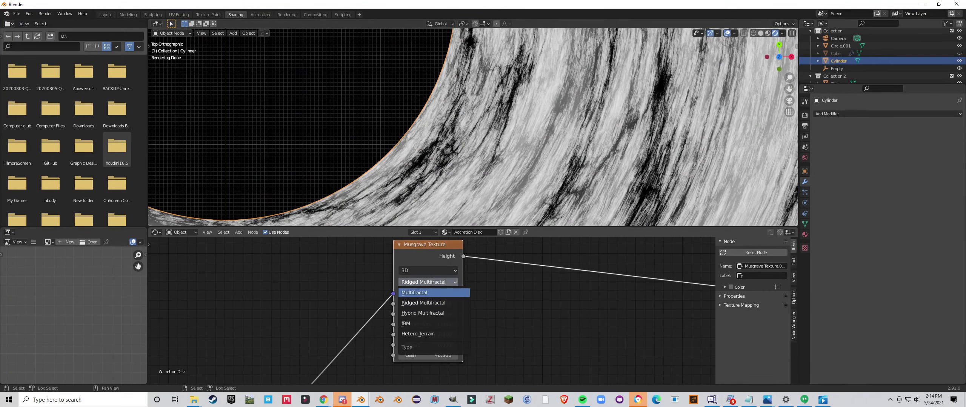
left_click(414, 293)
scroll(473, 128, "down", 2)
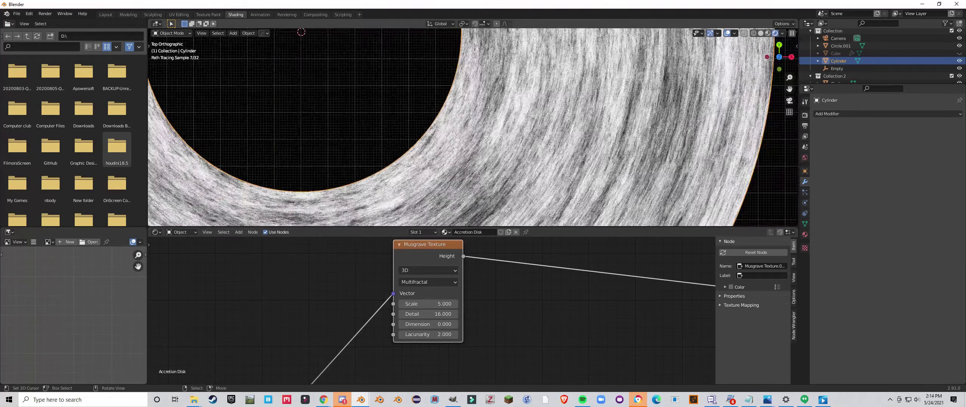
scroll(473, 128, "up", 5)
middle_click_drag(473, 127, 476, 93)
scroll(472, 88, "up", 3)
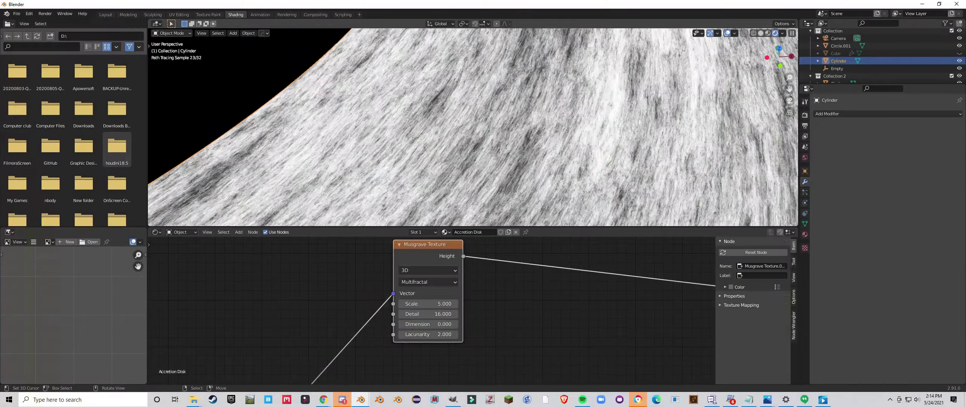
scroll(471, 128, "down", 8)
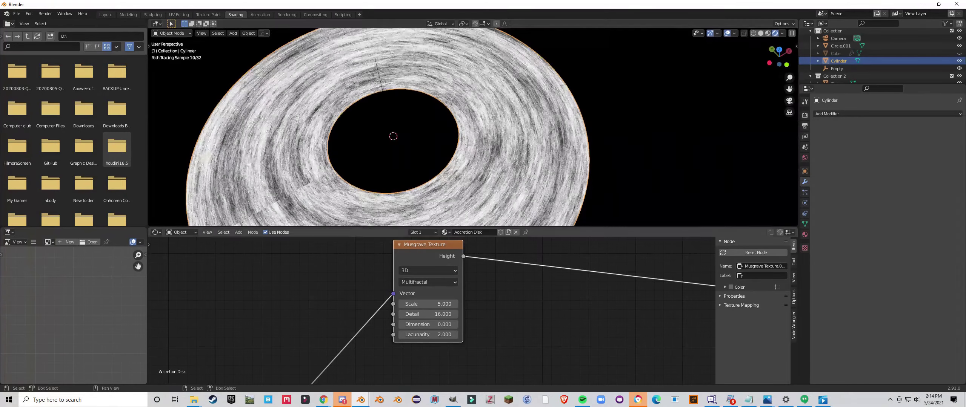
- Try the Hybrid Multifractal type with Dimension 0.3 on the duplicated Musgrave Texture and check the resulting bands on the ring
left_click(426, 282)
left_click(422, 313)
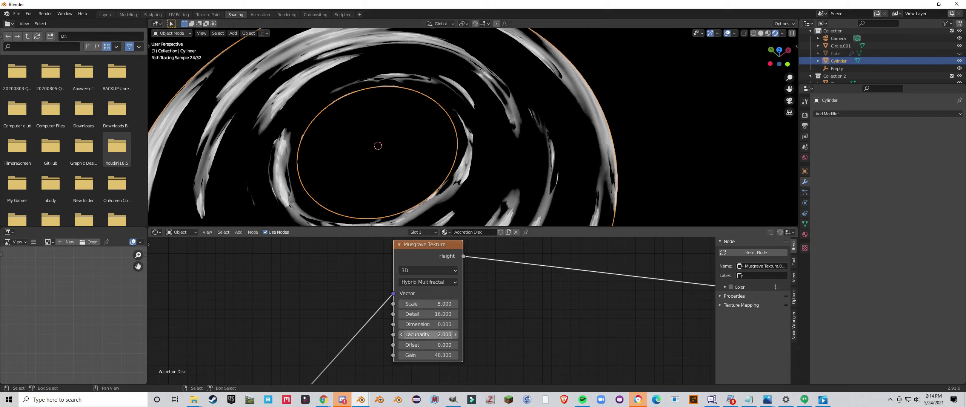
mouse_move(428, 345)
left_mouse_down()
mouse_move(441, 324)
mouse_move(430, 324)
left_mouse_up()
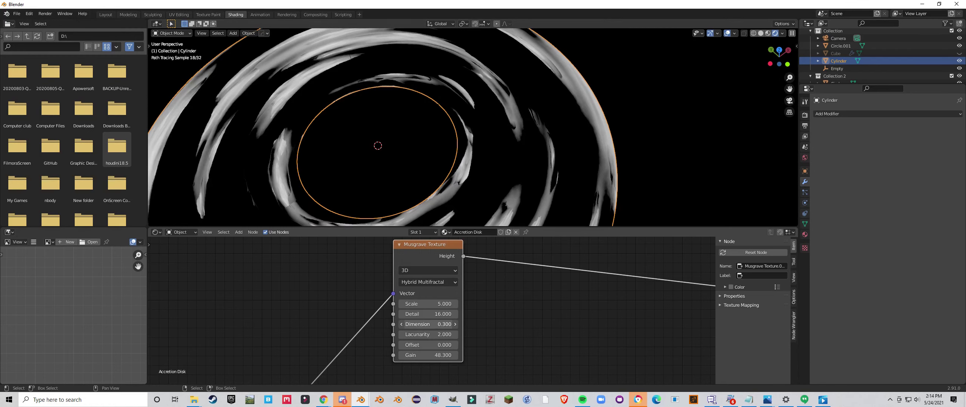
scroll(438, 159, "up", 6)
middle_click_drag(438, 158, 414, 154)
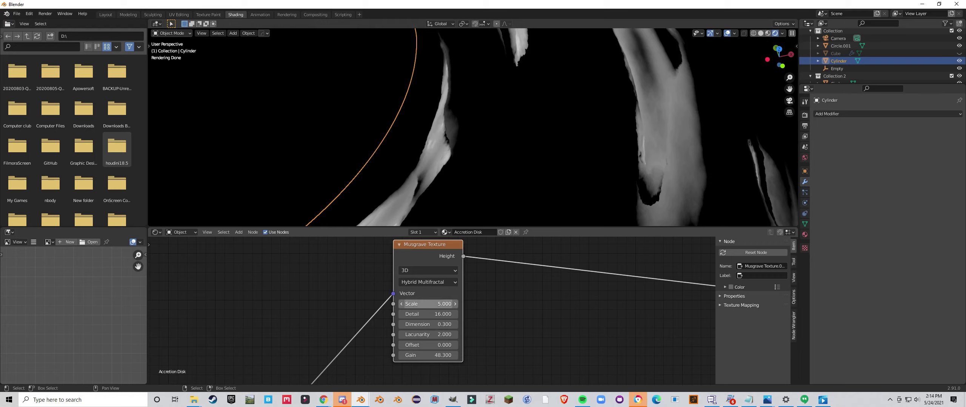
mouse_move(428, 324)
left_mouse_down()
mouse_move(416, 324)
mouse_move(428, 335)
left_mouse_up()
scroll(437, 162, "down", 12)
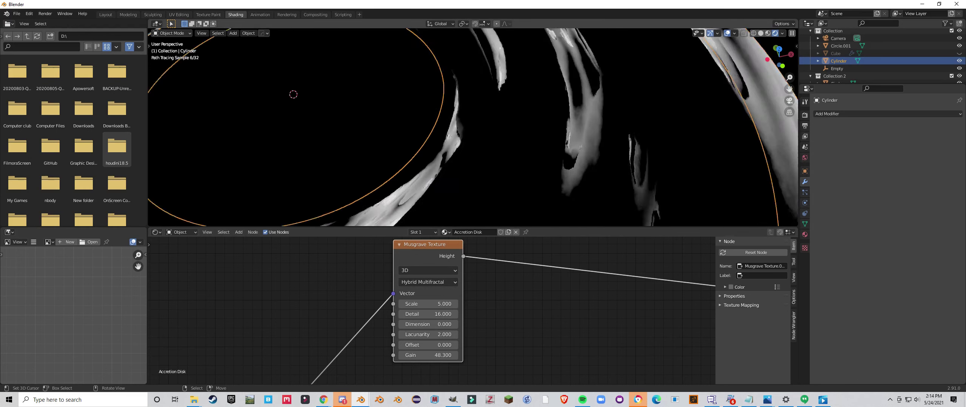
middle_click_drag(438, 162, 409, 162)
scroll(473, 127, "up", 3)
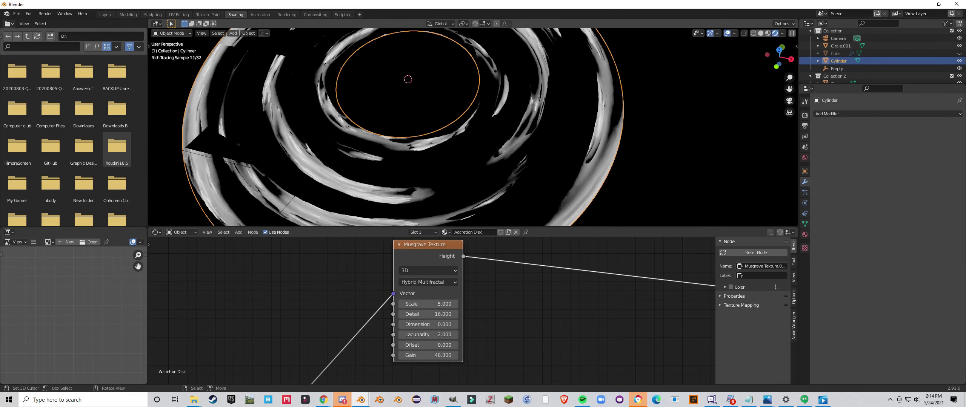
- Switch the duplicated Musgrave Texture to Hetero Terrain and check its wide bands on the ring at an angle
scroll(346, 284, "down", 4)
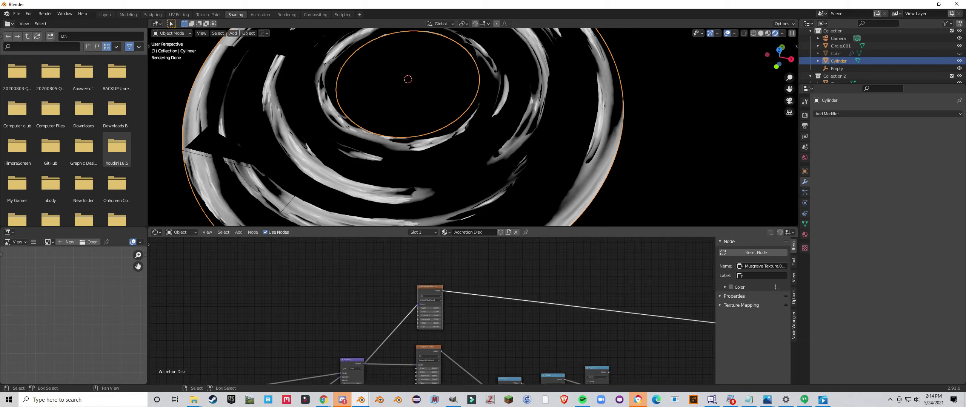
scroll(350, 289, "up", 4)
left_click(426, 274)
left_click(422, 330)
scroll(434, 162, "up", 4)
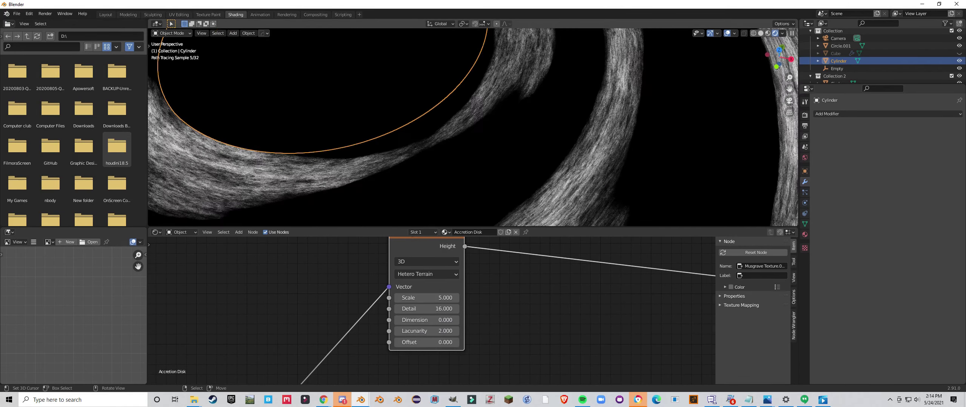
middle_click_drag(433, 162, 453, 120)
scroll(445, 119, "up", 3)
scroll(446, 114, "down", 3)
- Set the Hetero Terrain Musgrave Texture's Offset to -0.1 and check the thinner bands from low angles
left_click_drag(427, 342, 418, 342)
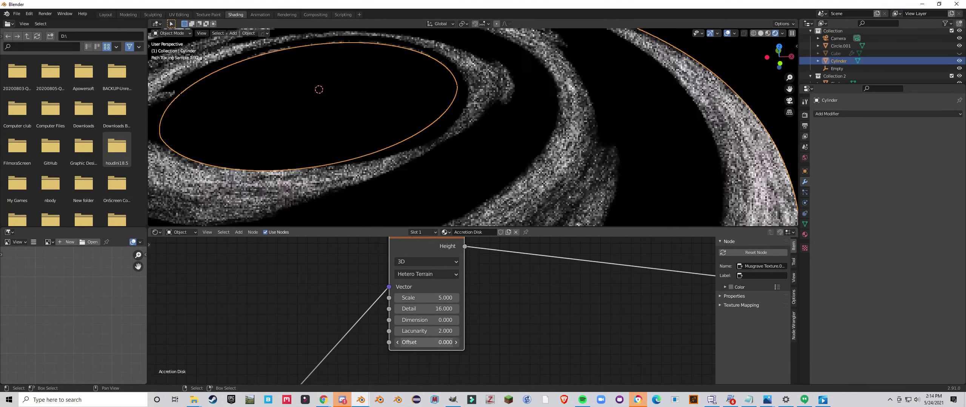
left_click(455, 342)
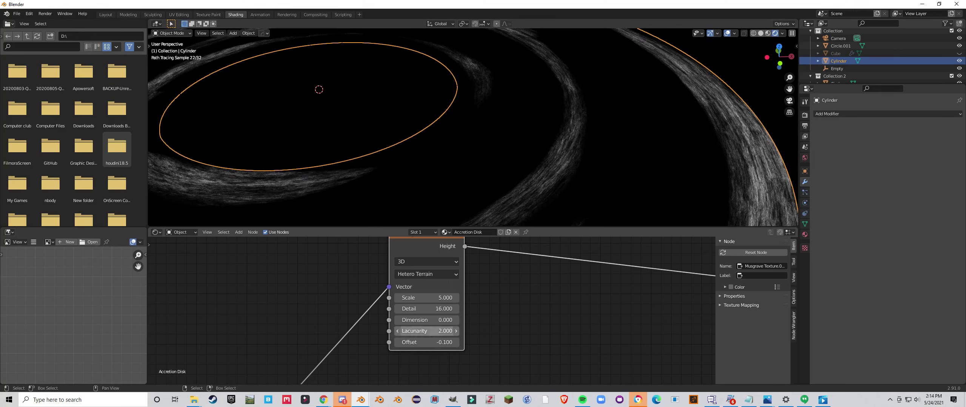
scroll(472, 127, "down", 2)
scroll(488, 149, "up", 6)
middle_click_drag(473, 128, 479, 112)
scroll(488, 149, "down", 3)
scroll(479, 112, "up", 2)
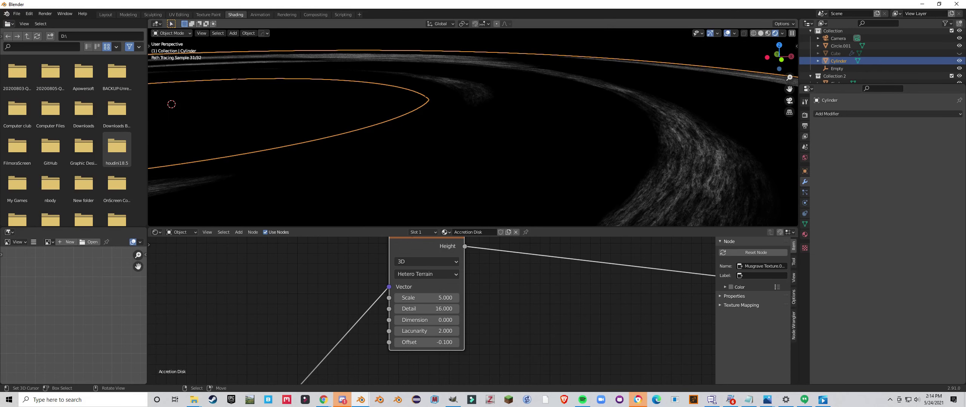
scroll(472, 127, "down", 3)
middle_click_drag(473, 127, 473, 144)
scroll(431, 311, "down", 14)
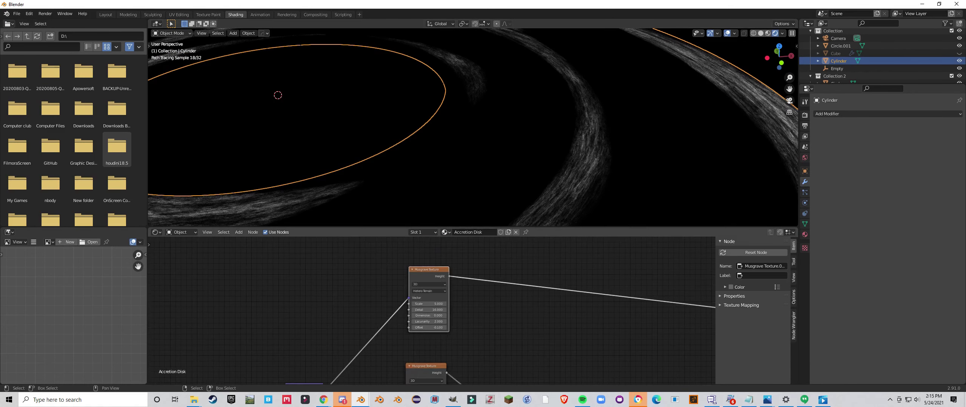
- Move the Hetero Terrain Musgrave Texture close above the Ridged Multifractal one and shift the Noise Texture nearer its Mapping node
middle_click_drag(427, 348, 431, 301)
scroll(431, 301, "down", 5)
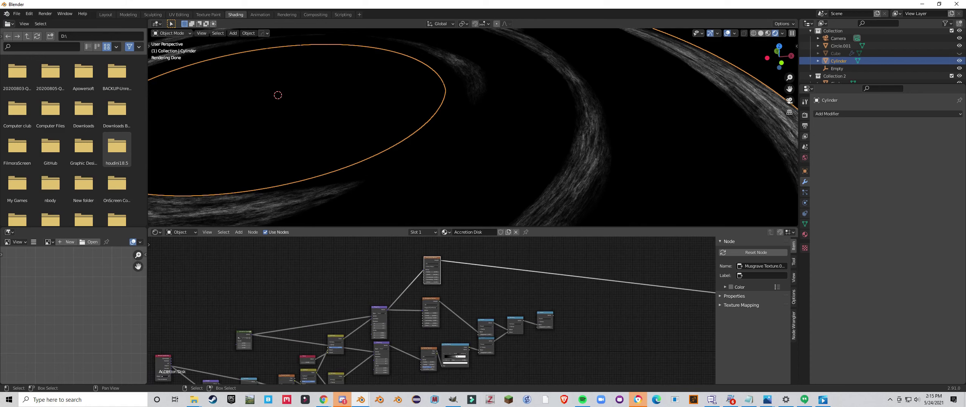
left_click_drag(431, 258, 426, 272)
middle_click_drag(427, 341, 433, 307)
scroll(434, 307, "up", 7)
left_click_drag(439, 321, 422, 320)
scroll(428, 313, "down", 2)
scroll(435, 301, "down", 4)
scroll(436, 274, "up", 5)
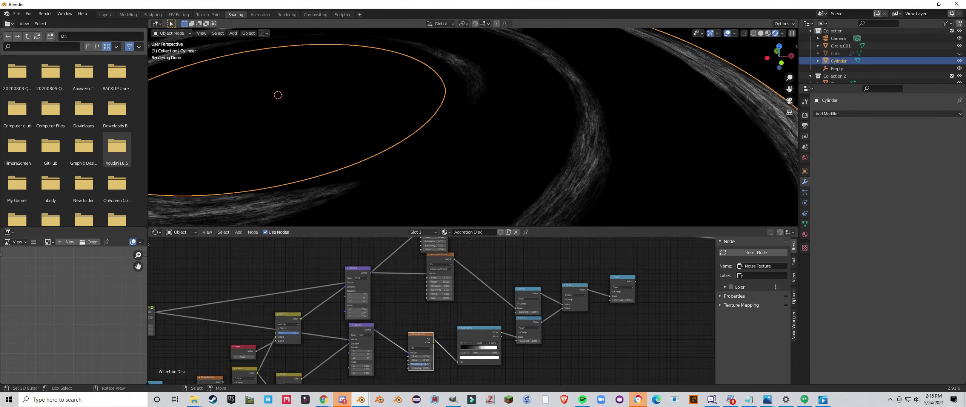
middle_click_drag(437, 264, 441, 291)
scroll(476, 129, "down", 2)
middle_click_drag(476, 130, 474, 122)
scroll(474, 122, "up", 3)
scroll(484, 295, "down", 1)
middle_click_drag(485, 295, 431, 315)
scroll(431, 316, "up", 4)
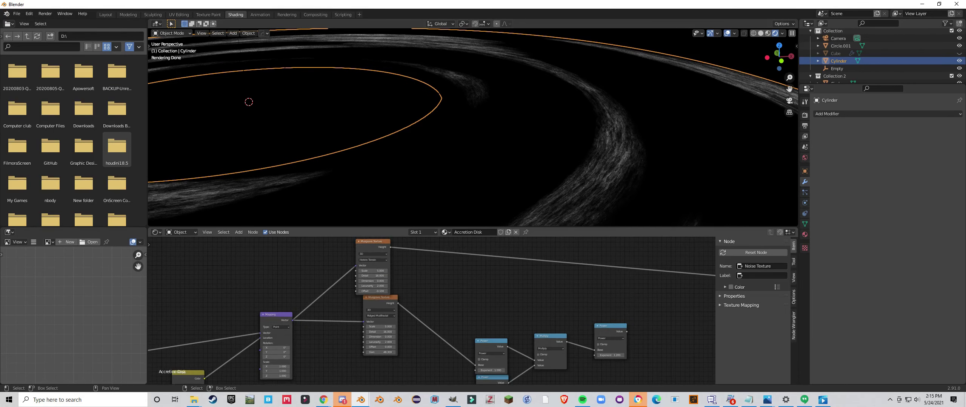
- Insert a copy of the Power node on the Hetero Terrain Musgrave's output as a Maximum node with value 0, right beside the texture
left_click(608, 331)
key("shift+d")
left_click(477, 251)
left_click(478, 258)
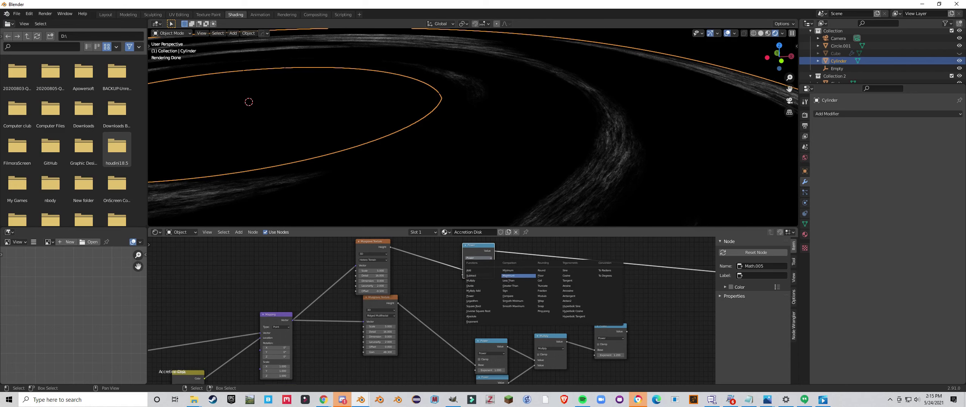
left_click(513, 275)
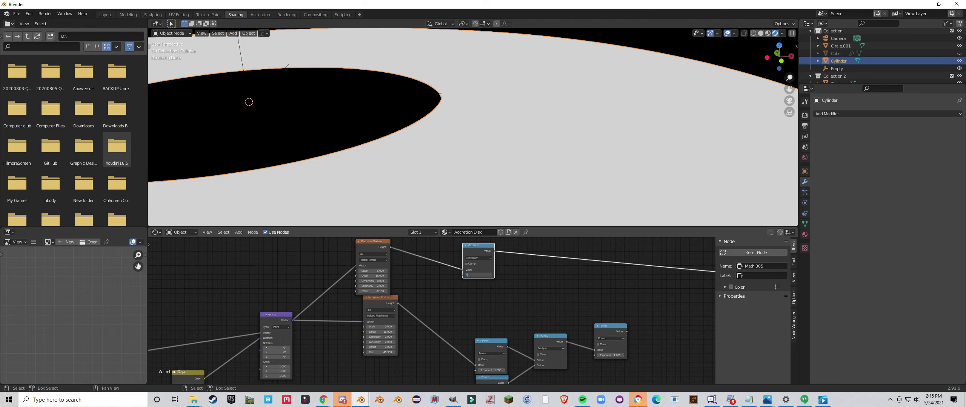
key("Return")
key("g")
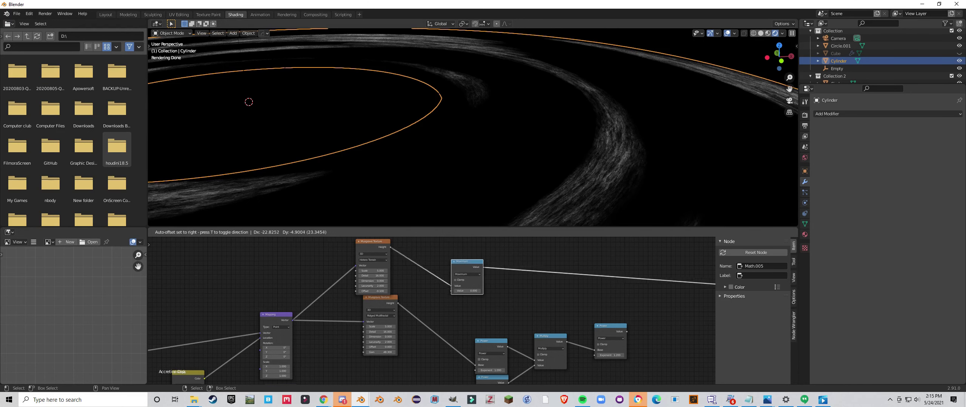
left_click_drag(465, 261, 423, 256)
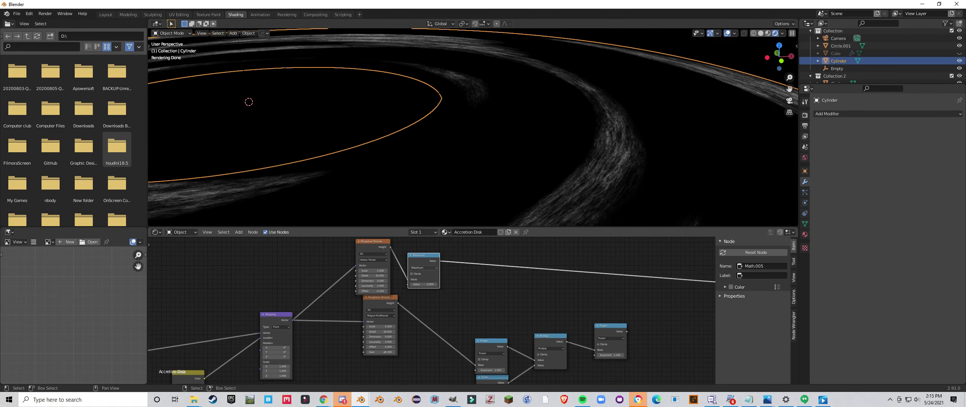
middle_click_drag(486, 332, 450, 289)
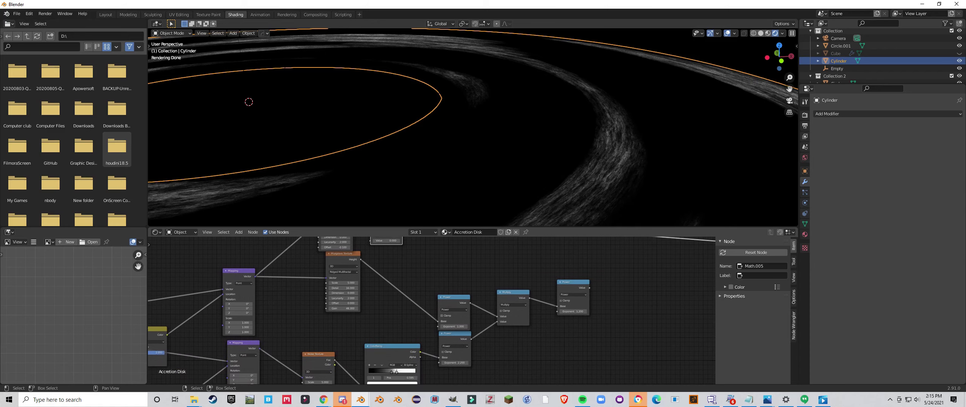
- Connect the Maximum node's output to the Multiply node's second Value input and preview the final Power node on the ring
left_click_drag(453, 298, 454, 294)
scroll(457, 320, "down", 3)
middle_click_drag(457, 321, 481, 339)
scroll(485, 292, "up", 3)
scroll(482, 338, "down", 3)
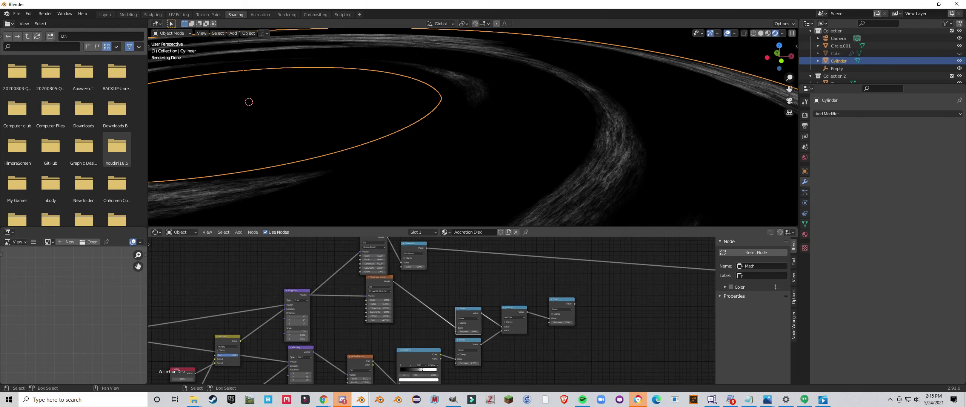
left_click_drag(514, 311, 516, 308)
left_click(522, 294)
left_click_drag(426, 247, 503, 327)
left_click(561, 304, "ctrl+shift")
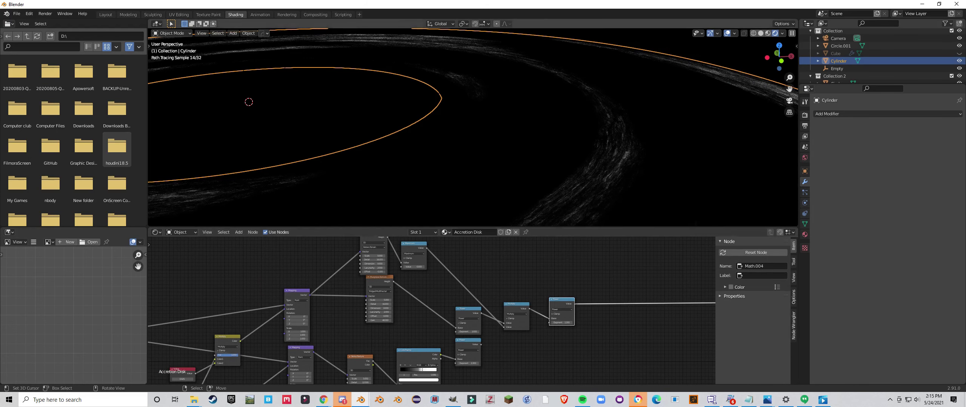
scroll(473, 127, "down", 3)
middle_click_drag(473, 128, 459, 123)
scroll(473, 128, "up", 3)
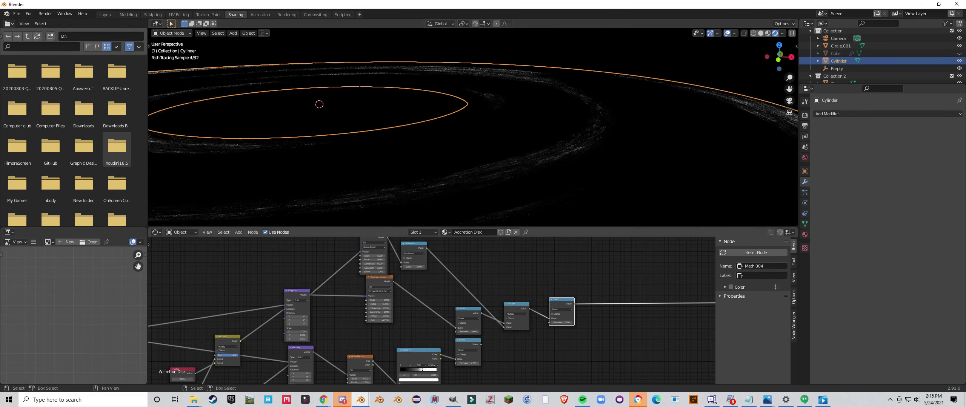
- Set the Hetero Terrain Musgrave Texture's Offset to 0.1
scroll(453, 294, "up", 2)
middle_click_drag(453, 295, 569, 322)
scroll(431, 311, "up", 1)
left_click(498, 293)
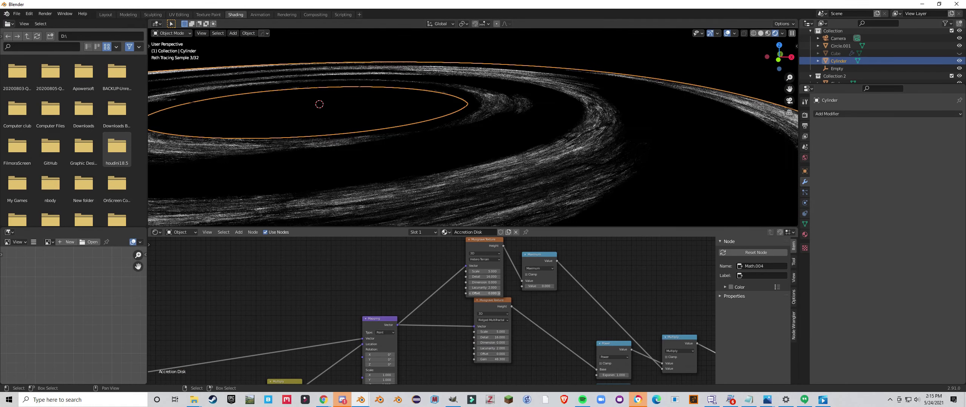
left_click(498, 293)
- Examine the ring's combined bands and streak detail up close and from low angles
scroll(473, 127, "down", 2)
mouse_move(473, 127)
middle_mouse_down()
mouse_move(501, 151)
mouse_move(502, 136)
middle_mouse_up()
scroll(478, 135, "up", 4)
scroll(502, 150, "up", 3)
scroll(502, 150, "up", 3)
scroll(473, 127, "down", 10)
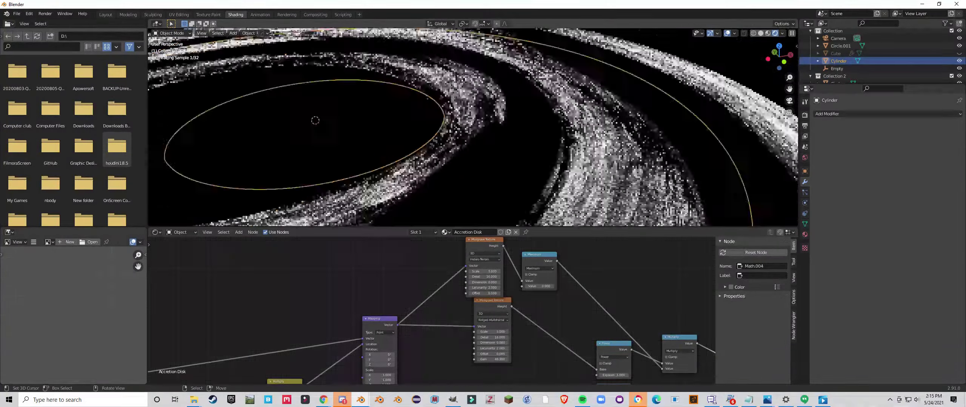
scroll(473, 128, "down", 2)
middle_click_drag(473, 128, 457, 118)
scroll(457, 117, "up", 5)
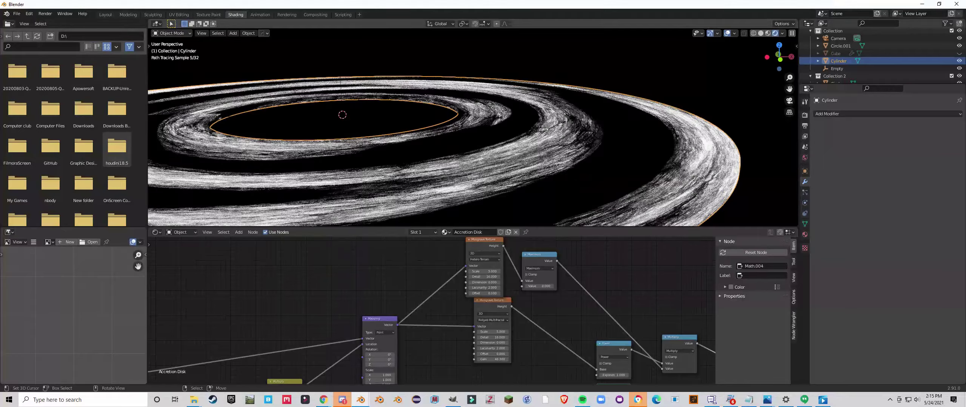
scroll(433, 308, "down", 1)
scroll(433, 308, "down", 3)
- Raise the Maximum node's threshold value slightly and move the Power node after the Ridged Multifractal Musgrave away from the Multiply node
middle_click_drag(433, 308, 390, 297)
scroll(555, 334, "up", 5)
middle_click_drag(556, 333, 570, 378)
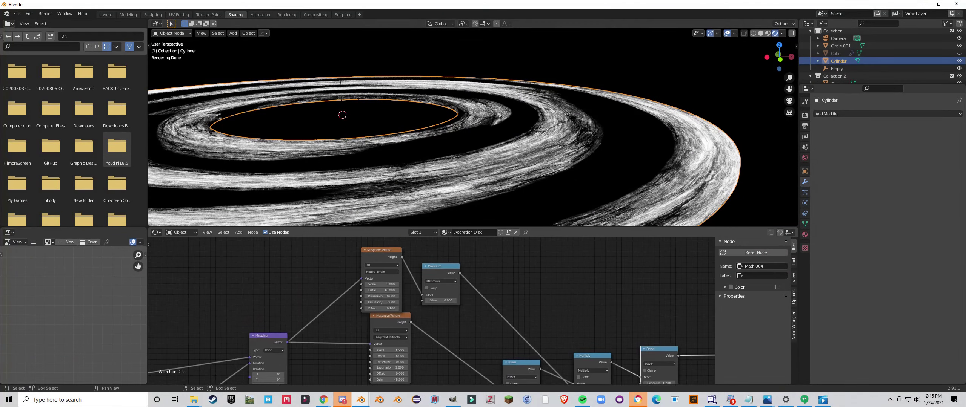
left_click(455, 300)
scroll(454, 301, "down", 2)
middle_click_drag(455, 301, 371, 252)
scroll(415, 294, "up", 2)
left_click_drag(419, 301, 408, 296)
scroll(452, 122, "down", 3)
middle_click_drag(452, 122, 462, 134)
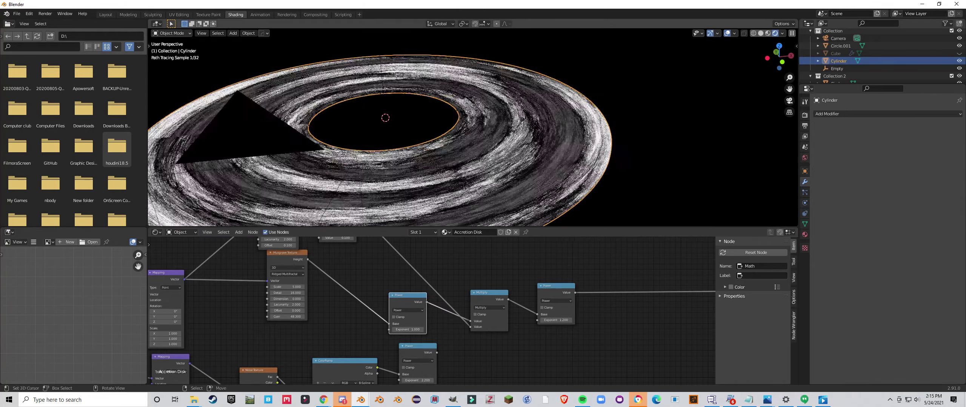
- Increase the Hetero Terrain Musgrave Texture's Offset to widen the bright bands on the ring
middle_click_drag(339, 265, 456, 325)
scroll(405, 284, "up", 4)
mouse_move(402, 282)
left_mouse_down()
mouse_move(424, 282)
mouse_move(408, 282)
left_mouse_up()
scroll(431, 311, "down", 3)
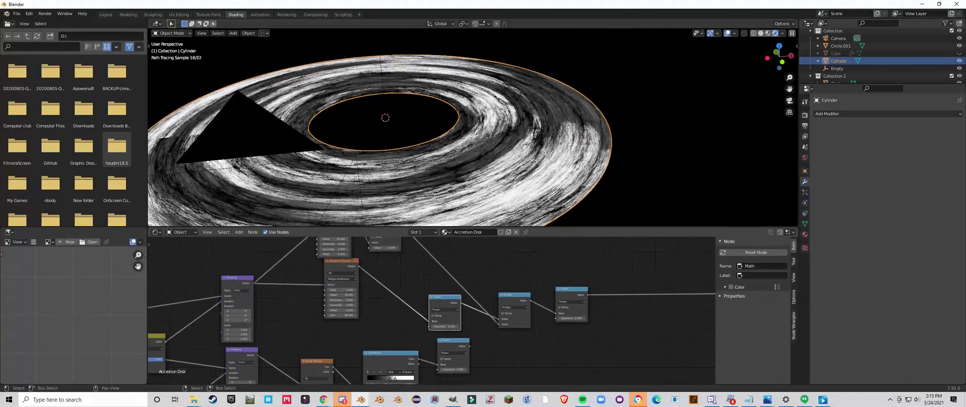
- Connect the output of the Power node after the ColorRamp to the Multiply node's second input, replacing the Maximum node's link
left_click_drag(468, 346, 496, 324)
scroll(490, 151, "up", 3)
scroll(458, 127, "up", 6)
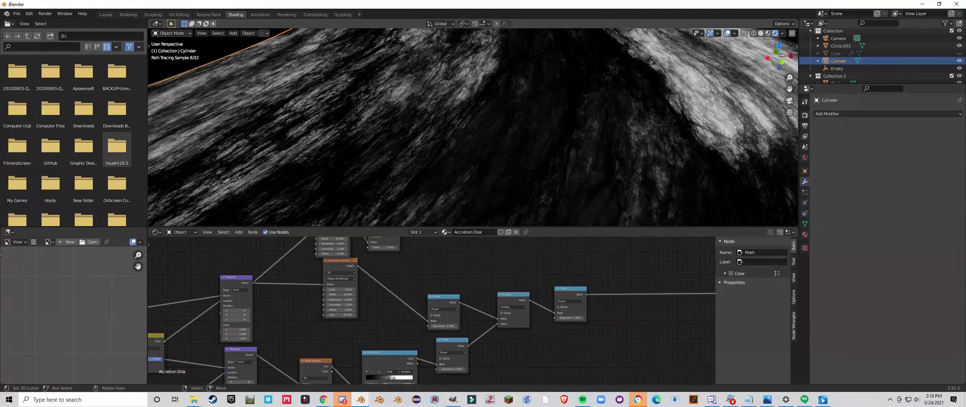
- Delete the disconnected Hetero Terrain Musgrave Texture and its Maximum node from the Accretion Disk material
scroll(504, 377, "down", 3)
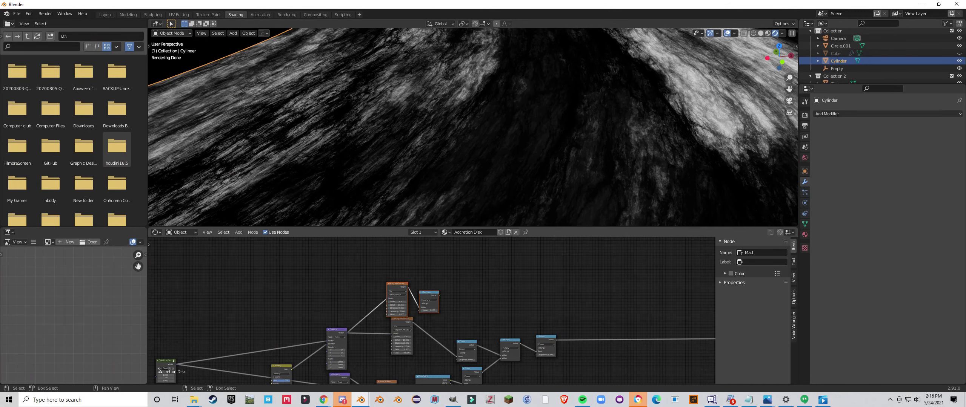
key("x")
scroll(490, 151, "down", 4)
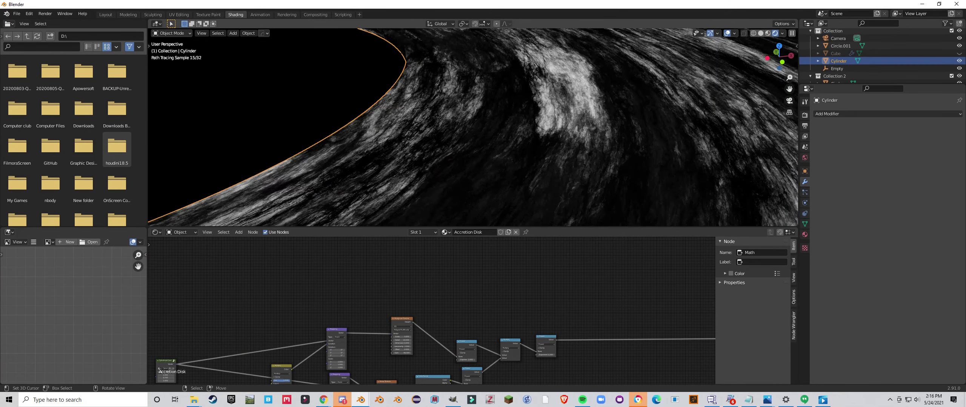
- Examine the ring's streak pattern up close and from several oblique angles
middle_click_drag(490, 151, 450, 169)
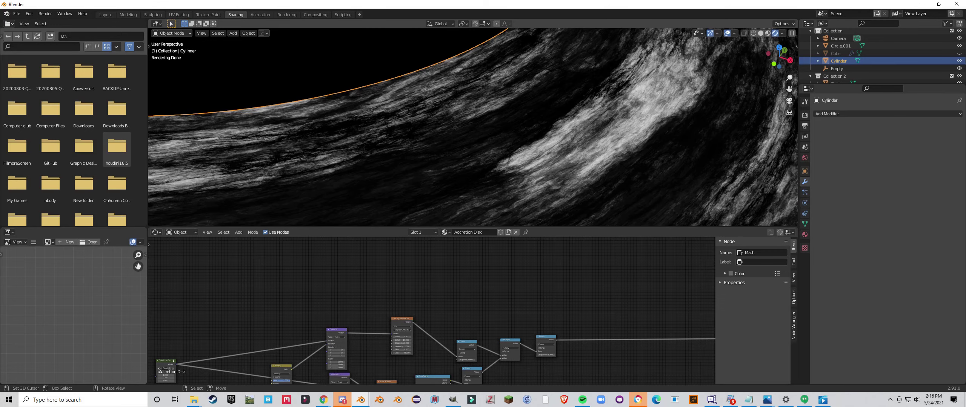
scroll(473, 127, "down", 11)
middle_click_drag(472, 127, 520, 142)
scroll(514, 154, "up", 6)
mouse_move(366, 117)
middle_mouse_down()
mouse_move(379, 164)
mouse_move(371, 138)
mouse_move(333, 150)
middle_mouse_up()
scroll(372, 137, "up", 4)
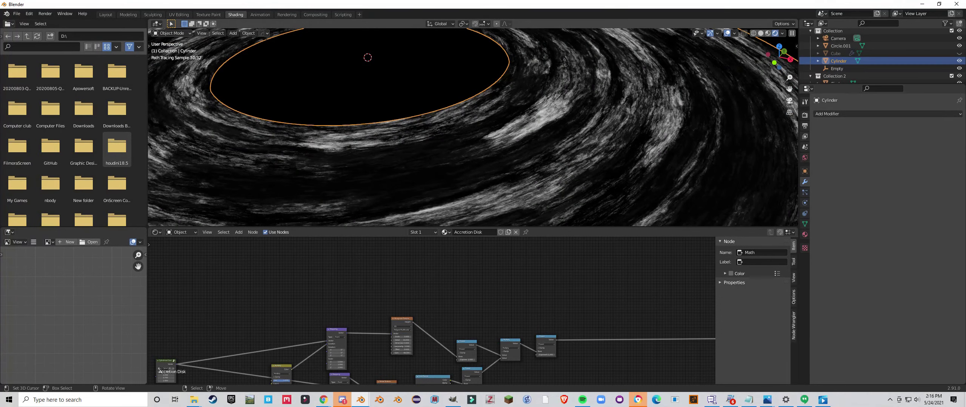
scroll(434, 140, "down", 5)
middle_click_drag(434, 139, 501, 170)
scroll(435, 115, "up", 1)
scroll(475, 128, "up", 2)
scroll(491, 151, "down", 7)
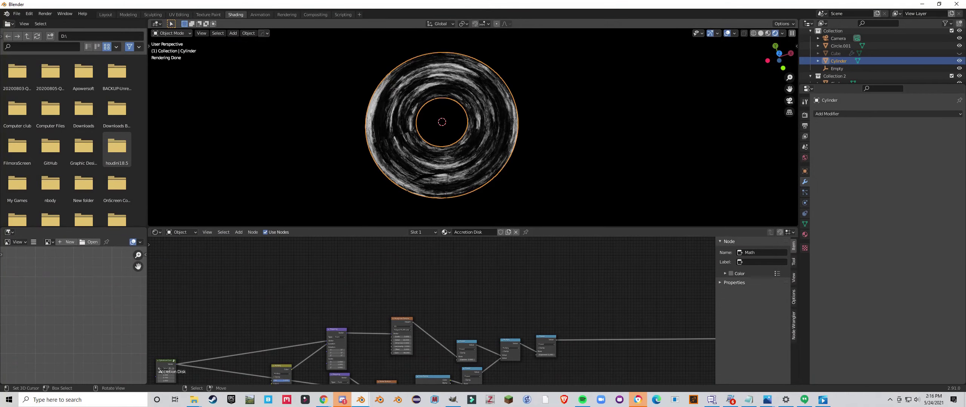
- Inspect the ring in top and front orthographic views, including the texture along its thin outer edge
key("KP_7")
scroll(473, 128, "up", 1)
key("alt+a")
scroll(472, 127, "up", 4)
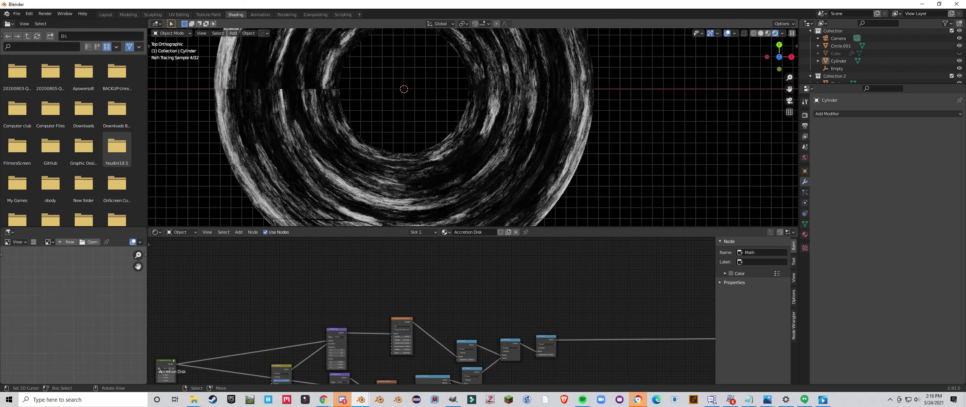
right_click(473, 128)
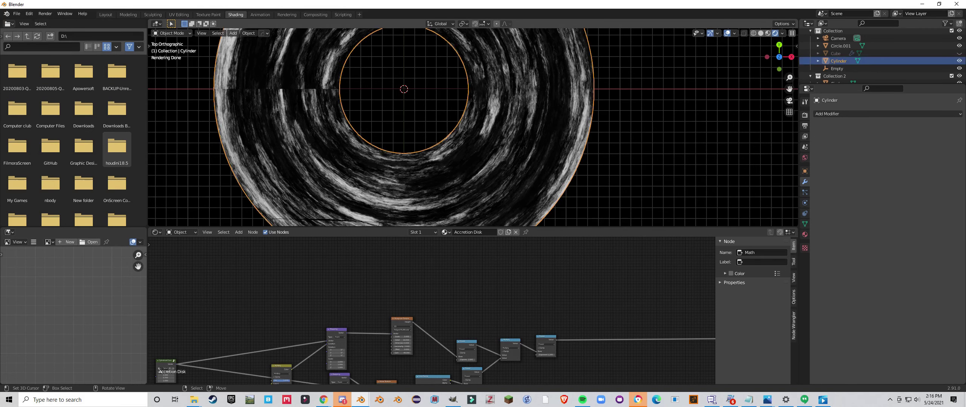
key("KP_1")
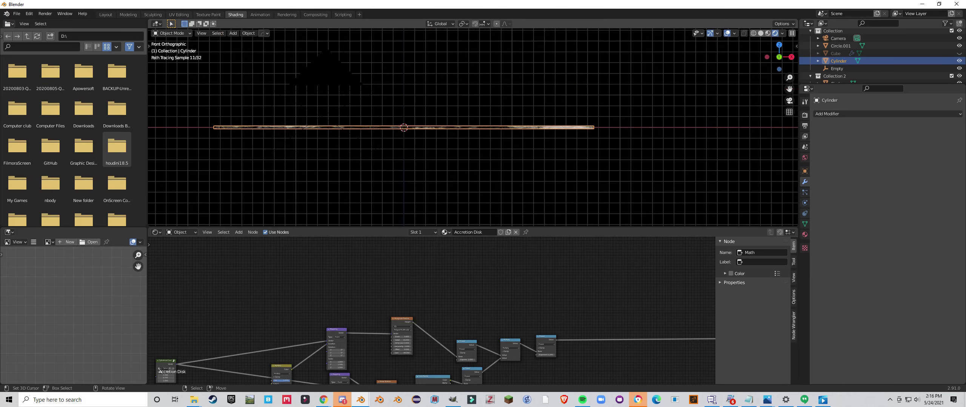
scroll(473, 127, "up", 16)
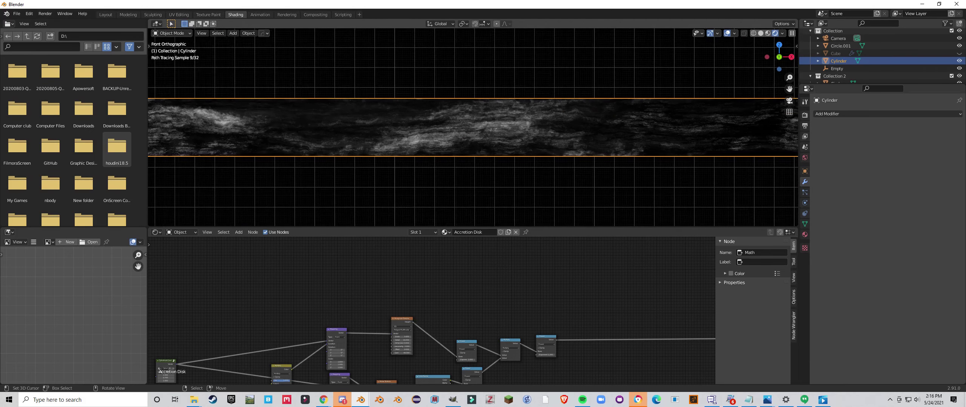
scroll(473, 128, "down", 8)
scroll(473, 127, "down", 10)
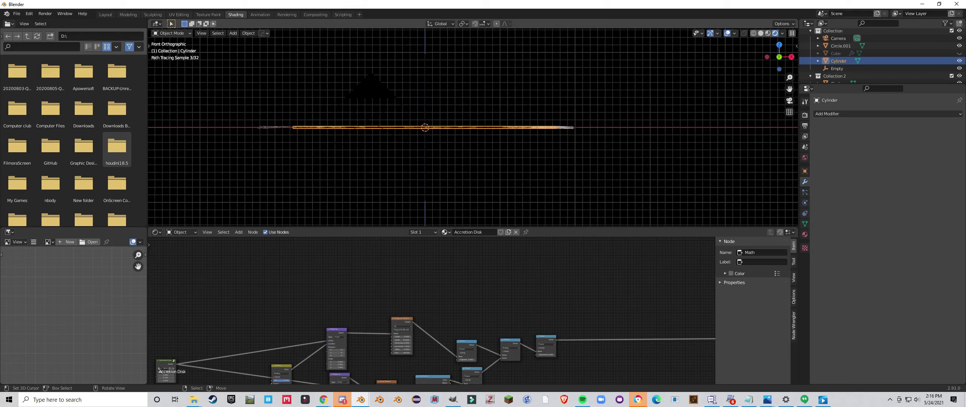
- View the ring surface from a low angle and switch to the reference image 2.png in Photos for comparison
middle_click_drag(473, 128, 490, 139)
scroll(476, 157, "up", 6)
scroll(514, 158, "up", 4)
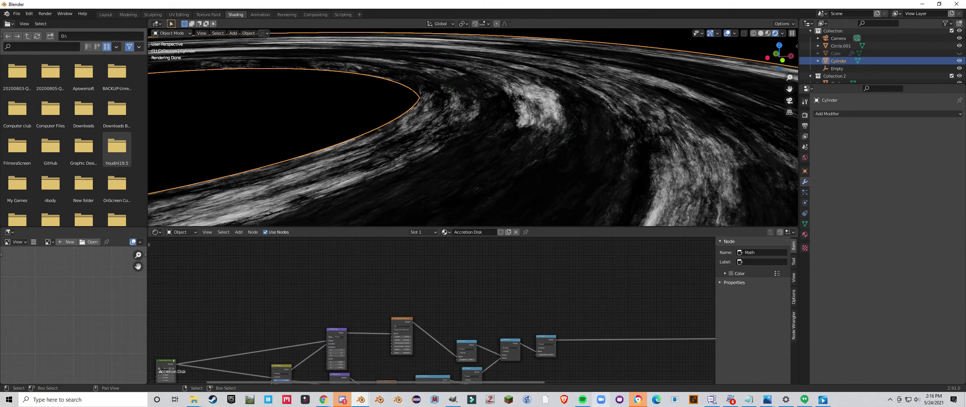
mouse_move(766, 400)
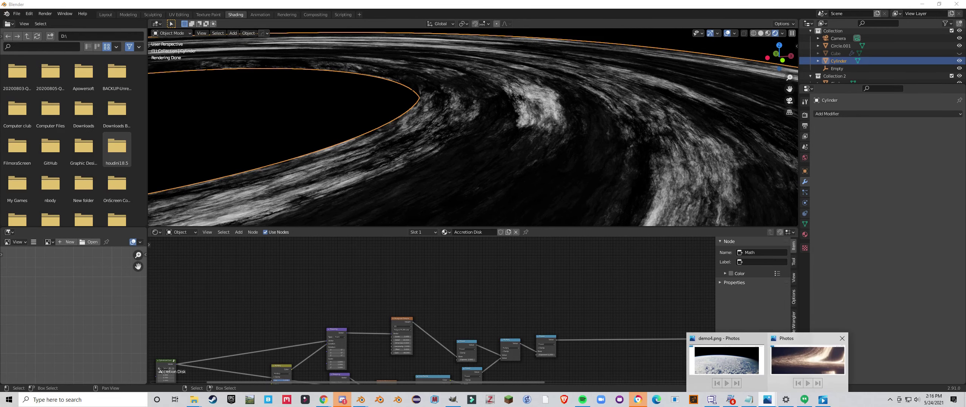
left_click(830, 364)
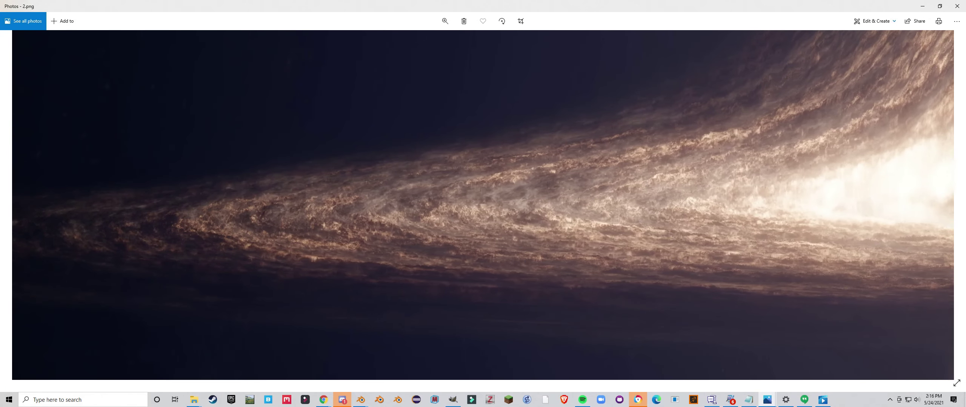